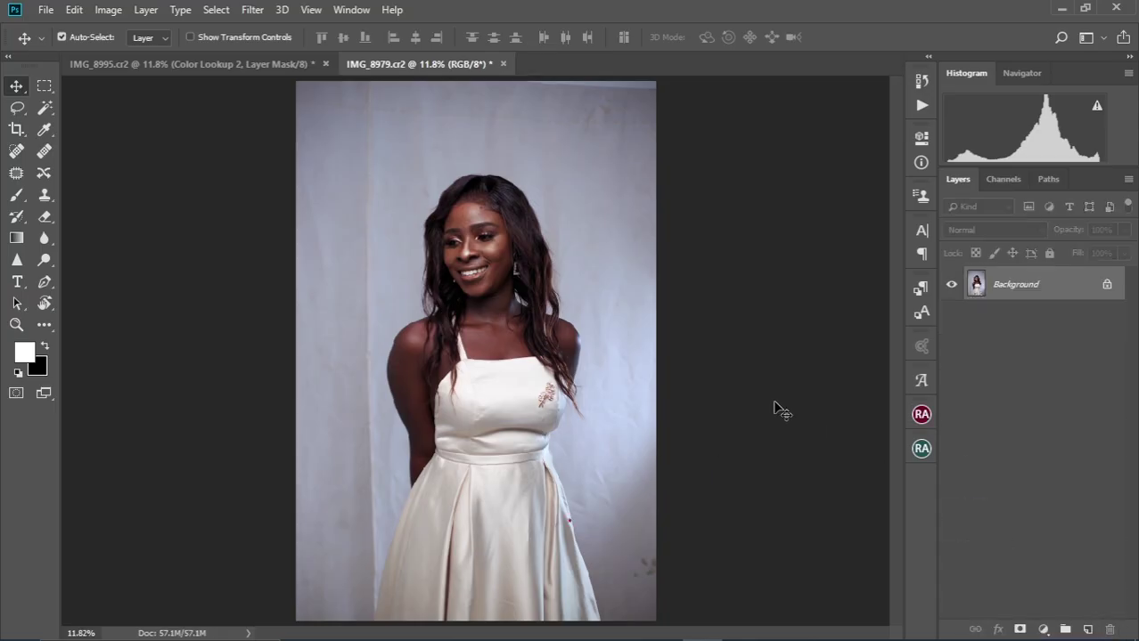
Zoom in on the upper part of the duplicated portrait on Layer 1.
{"action": "scroll", "coordinate": [401, 172], "scroll_direction": "up", "scroll_amount": 5}
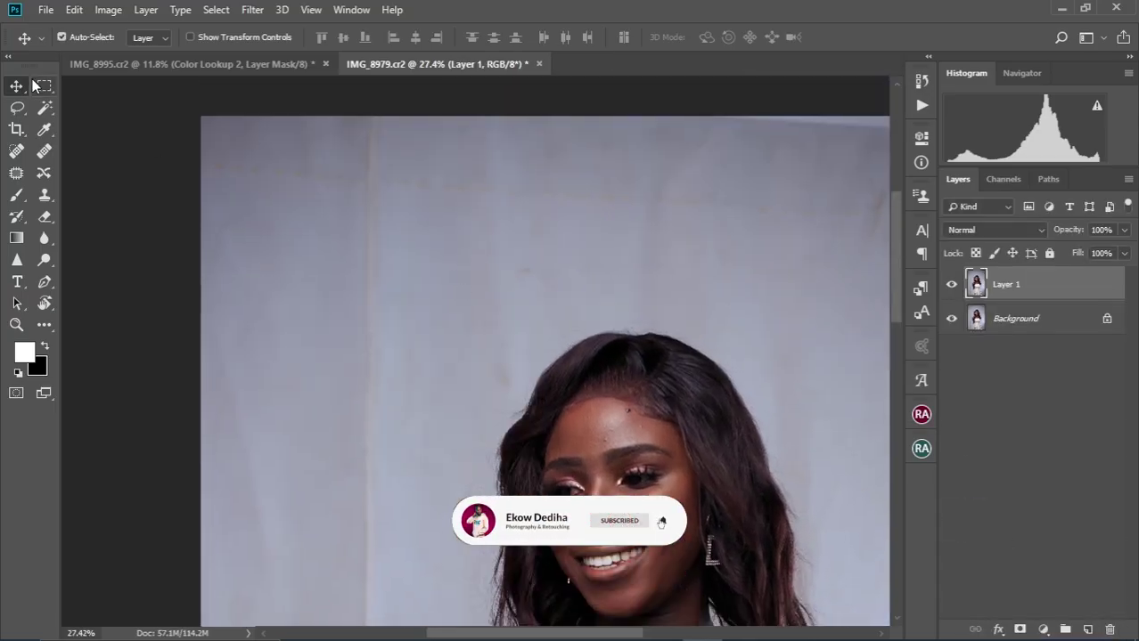
Patch out the vertical seam and the crease across the top backdrop.
{"action": "key", "text": "j"}
{"action": "mouse_move", "coordinate": [361, 140]}
{"action": "left_mouse_down"}
{"action": "mouse_move", "coordinate": [399, 214]}
{"action": "mouse_move", "coordinate": [390, 246]}
{"action": "left_mouse_up"}
{"action": "key", "text": "ctrl+d"}
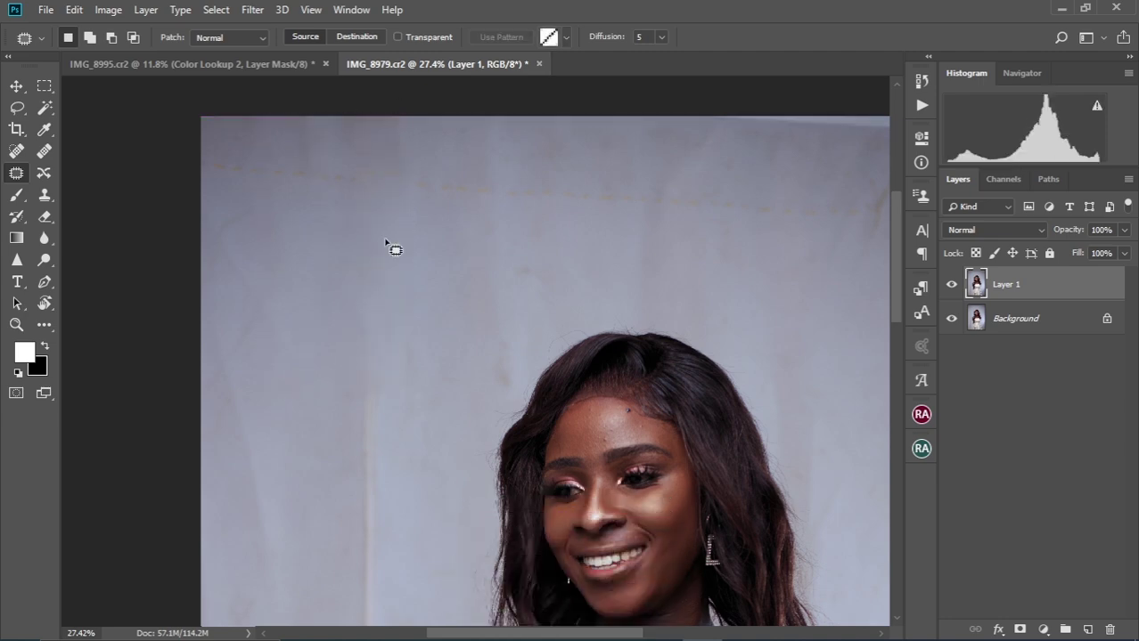
{"action": "left_click_drag", "start_coordinate": [205, 173], "coordinate": [202, 157]}
{"action": "mouse_move", "coordinate": [203, 221]}
{"action": "left_mouse_down"}
{"action": "mouse_move", "coordinate": [415, 281]}
{"action": "mouse_move", "coordinate": [317, 254]}
{"action": "left_mouse_up"}
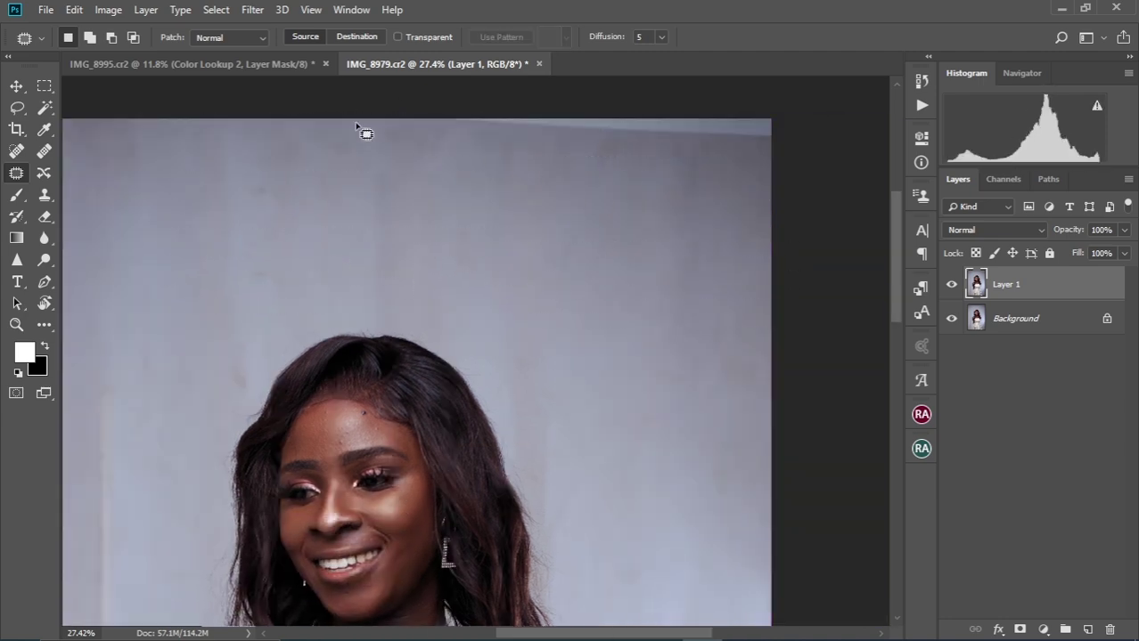
{"action": "mouse_move", "coordinate": [361, 127]}
{"action": "left_mouse_down"}
{"action": "mouse_move", "coordinate": [361, 115]}
{"action": "mouse_move", "coordinate": [390, 446]}
{"action": "mouse_move", "coordinate": [432, 247]}
{"action": "left_mouse_up"}
{"action": "key", "text": "ctrl+d"}
{"action": "key", "text": "ctrl+0"}
Patch the crease and another mark on the left side of the backdrop.
{"action": "scroll", "coordinate": [393, 351], "scroll_direction": "up", "scroll_amount": 3}
{"action": "key", "text": "ctrl+d"}
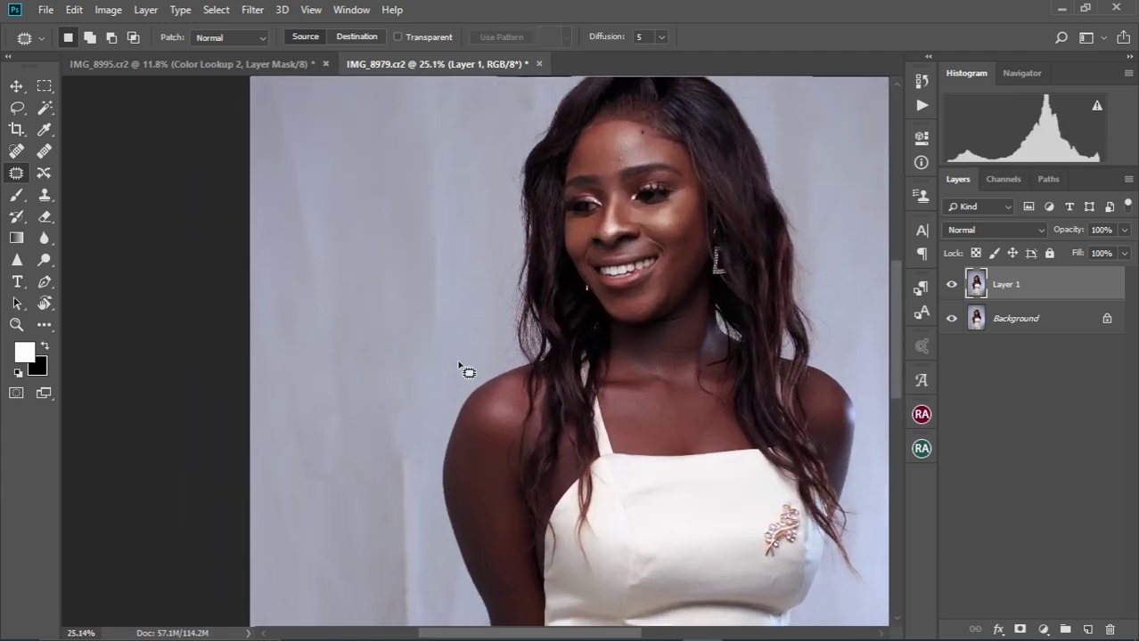
{"action": "scroll", "coordinate": [459, 365], "scroll_direction": "down", "scroll_amount": 5}
{"action": "scroll", "coordinate": [482, 152], "scroll_direction": "up", "scroll_amount": 5}
{"action": "left_click_drag", "start_coordinate": [399, 102], "coordinate": [401, 350]}
{"action": "left_click_drag", "start_coordinate": [471, 229], "coordinate": [373, 218]}
{"action": "key", "text": "ctrl+d"}
{"action": "scroll", "coordinate": [372, 217], "scroll_direction": "up", "scroll_amount": 3}
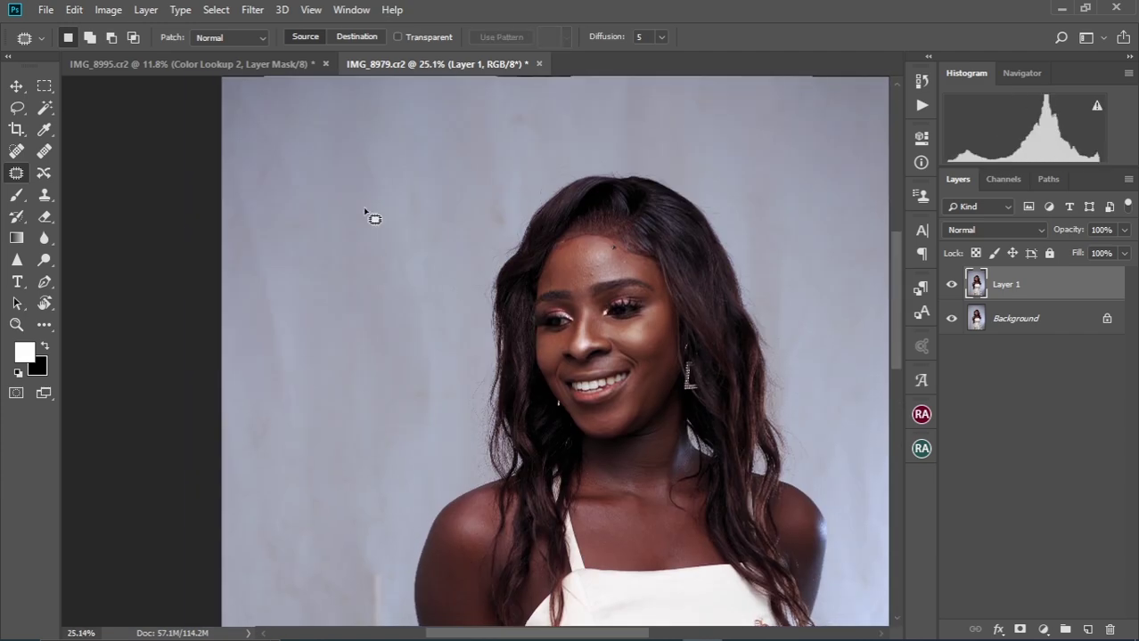
{"action": "left_click_drag", "start_coordinate": [356, 292], "coordinate": [268, 179]}
{"action": "key", "text": "ctrl+d"}
Patch out the backdrop crease to the left of her hair.
{"action": "left_click_drag", "start_coordinate": [428, 330], "coordinate": [418, 437]}
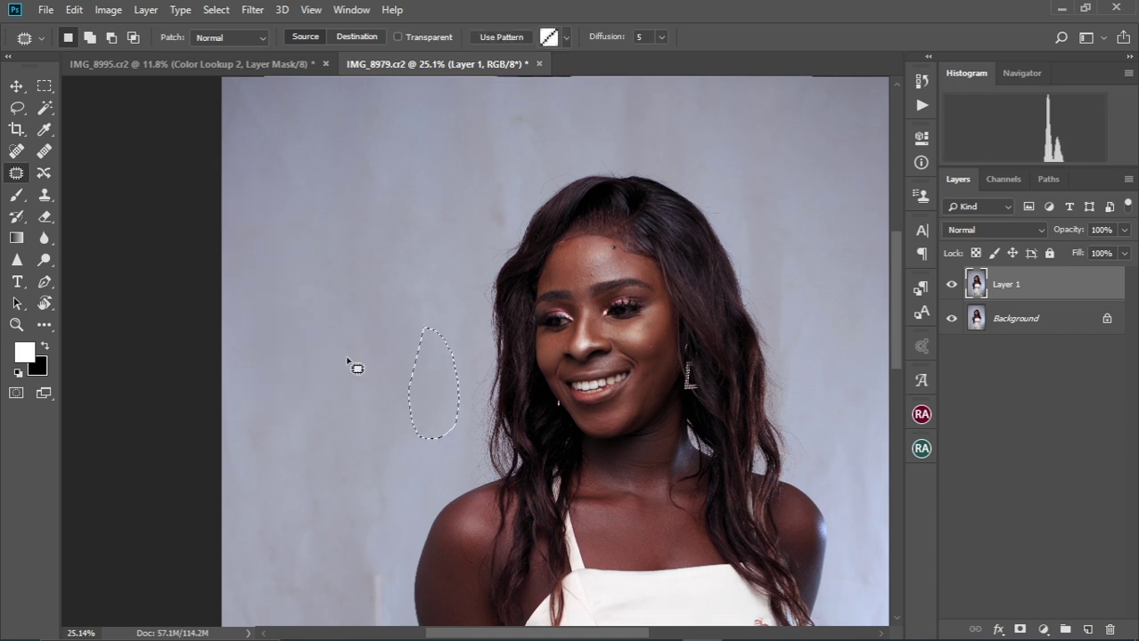
{"action": "scroll", "coordinate": [356, 367], "scroll_direction": "down", "scroll_amount": 3}
{"action": "mouse_move", "coordinate": [394, 348]}
{"action": "left_mouse_down"}
{"action": "mouse_move", "coordinate": [394, 394]}
{"action": "mouse_move", "coordinate": [358, 315]}
{"action": "mouse_move", "coordinate": [374, 515]}
{"action": "mouse_move", "coordinate": [392, 499]}
{"action": "left_mouse_up"}
{"action": "key", "text": "ctrl+d"}
{"action": "scroll", "coordinate": [358, 315], "scroll_direction": "down", "scroll_amount": 2}
{"action": "left_click_drag", "start_coordinate": [361, 374], "coordinate": [279, 369]}
{"action": "key", "text": "ctrl+d"}
Patch two more small marks on the backdrop, then fit the photo in view.
{"action": "scroll", "coordinate": [337, 224], "scroll_direction": "down", "scroll_amount": 3}
{"action": "left_click_drag", "start_coordinate": [338, 224], "coordinate": [347, 221]}
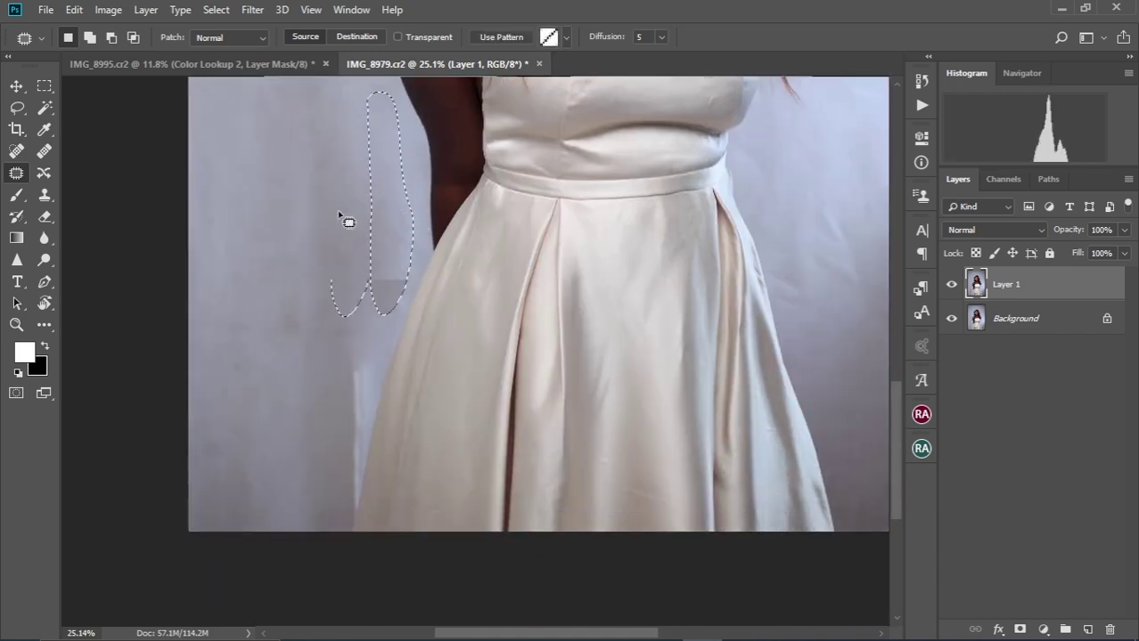
{"action": "key", "text": "ctrl+d"}
{"action": "scroll", "coordinate": [348, 262], "scroll_direction": "down", "scroll_amount": 3}
{"action": "mouse_move", "coordinate": [348, 262]}
{"action": "left_mouse_down"}
{"action": "mouse_move", "coordinate": [381, 217]}
{"action": "mouse_move", "coordinate": [369, 272]}
{"action": "left_mouse_up"}
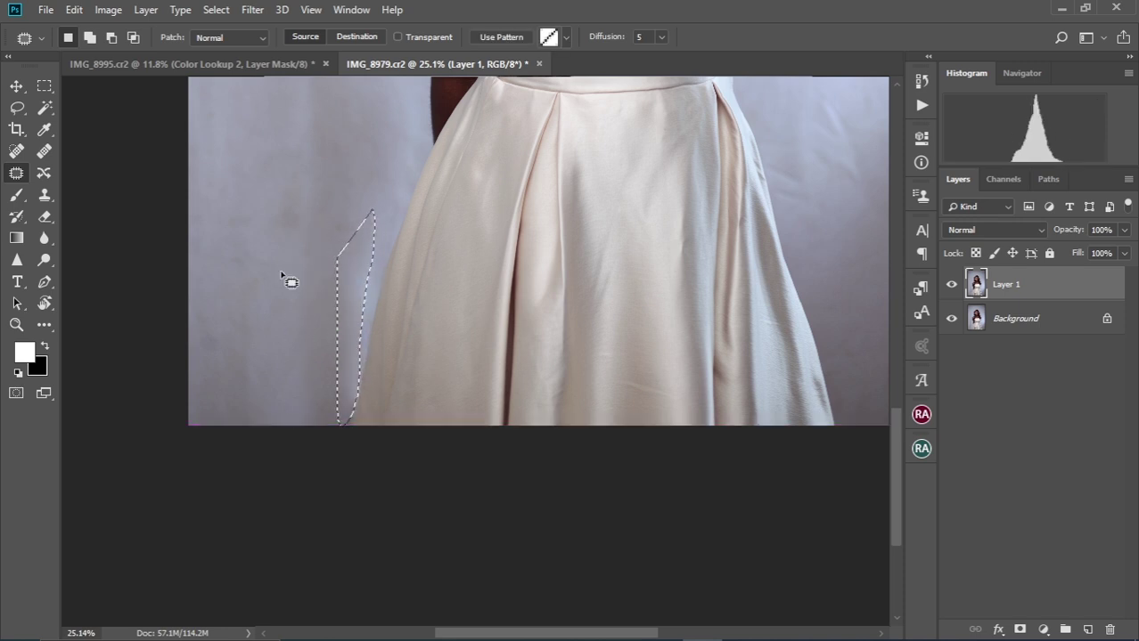
{"action": "key", "text": "ctrl+d"}
{"action": "key", "text": "ctrl+0"}
Patch the marks on the upper and top-left backdrop with clean backdrop.
{"action": "scroll", "coordinate": [430, 200], "scroll_direction": "up", "scroll_amount": 3}
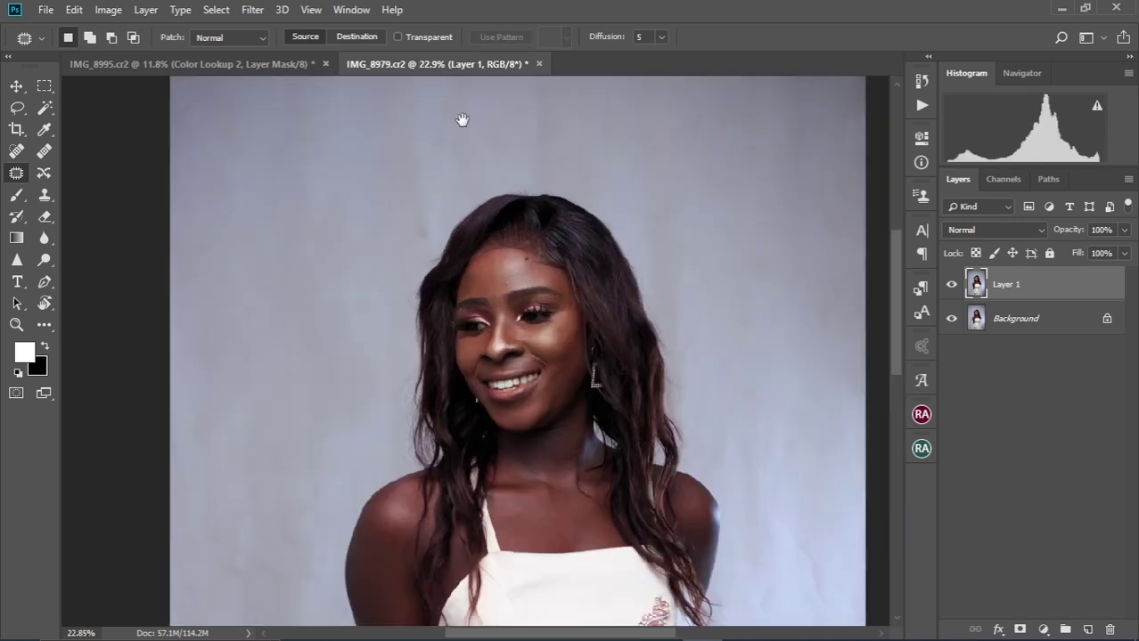
{"action": "left_click_drag", "start_coordinate": [463, 119], "coordinate": [445, 229]}
{"action": "key", "text": "ctrl+d"}
{"action": "left_click_drag", "start_coordinate": [478, 171], "coordinate": [478, 267]}
{"action": "mouse_move", "coordinate": [310, 182]}
{"action": "left_mouse_down"}
{"action": "mouse_move", "coordinate": [419, 165]}
{"action": "mouse_move", "coordinate": [310, 183]}
{"action": "left_mouse_up"}
{"action": "key", "text": "ctrl+d"}
{"action": "left_click_drag", "start_coordinate": [298, 262], "coordinate": [292, 236]}
{"action": "key", "text": "ctrl+d"}
Patch a mark near the bottom of the backdrop.
{"action": "scroll", "coordinate": [541, 240], "scroll_direction": "down", "scroll_amount": 3}
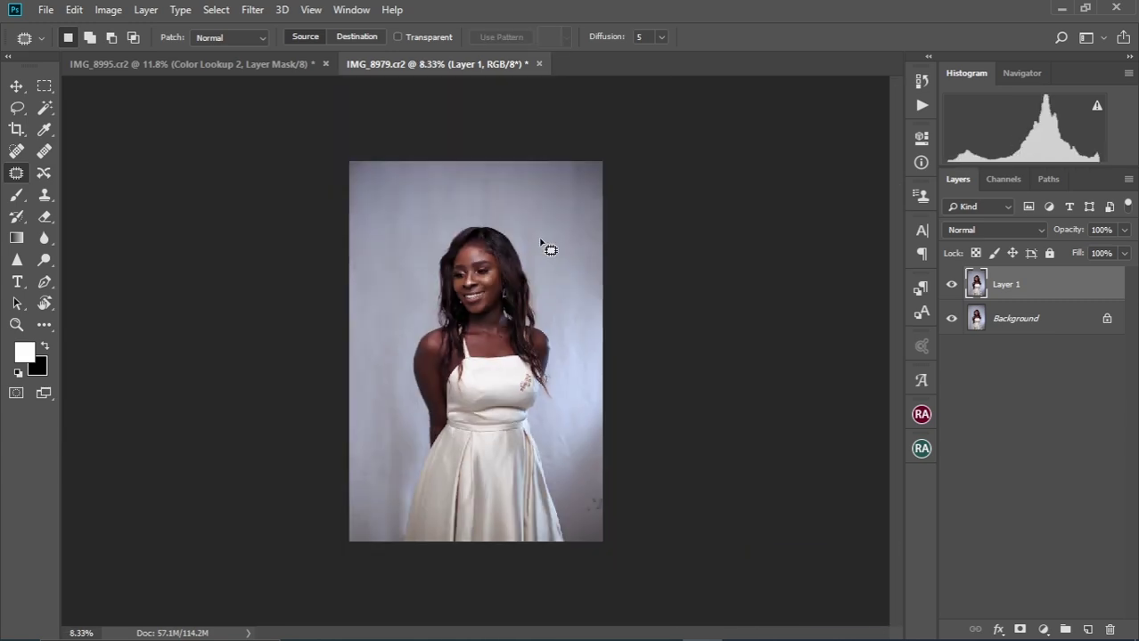
{"action": "scroll", "coordinate": [538, 237], "scroll_direction": "up", "scroll_amount": 2}
{"action": "scroll", "coordinate": [588, 408], "scroll_direction": "up", "scroll_amount": 1}
{"action": "scroll", "coordinate": [588, 408], "scroll_direction": "down", "scroll_amount": 5}
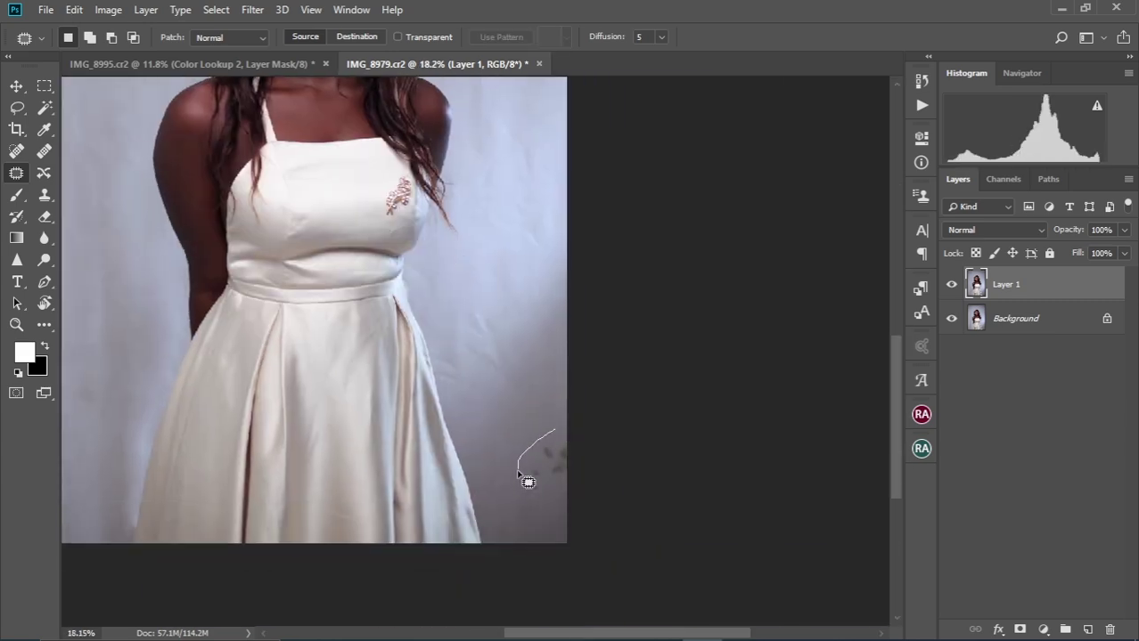
{"action": "left_click_drag", "start_coordinate": [525, 429], "coordinate": [535, 499]}
{"action": "key", "text": "ctrl+d"}
{"action": "key", "text": "ctrl+0"}
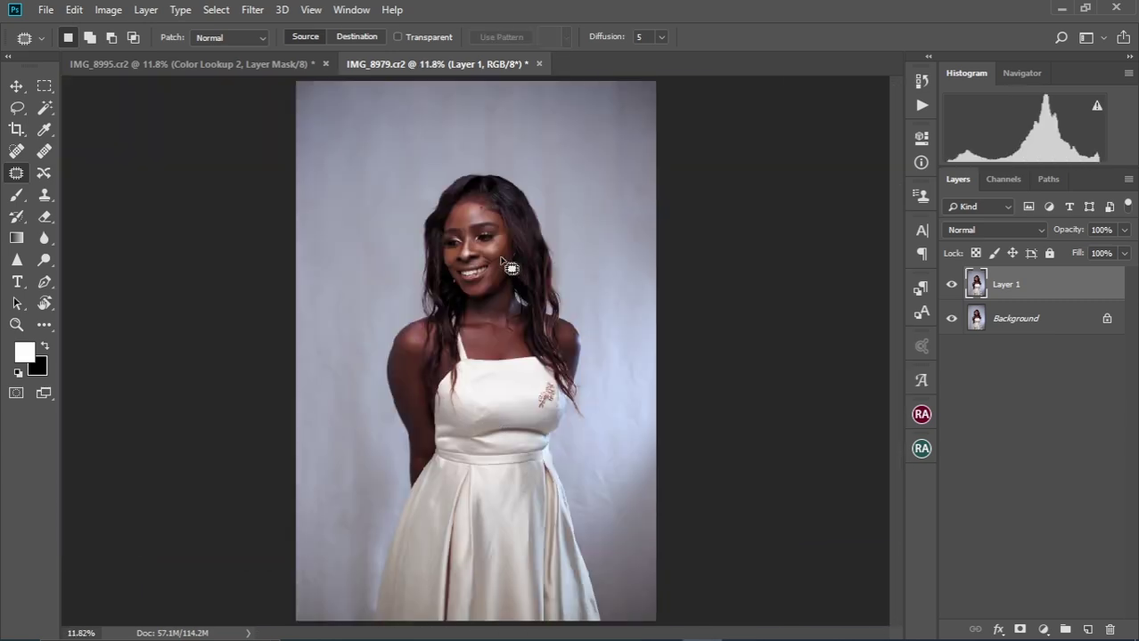
Zoom in and outline a blemish on the woman's forehead.
{"action": "scroll", "coordinate": [503, 269], "scroll_direction": "up", "scroll_amount": 2}
{"action": "scroll", "coordinate": [498, 269], "scroll_direction": "up", "scroll_amount": 2}
{"action": "scroll", "coordinate": [470, 319], "scroll_direction": "up", "scroll_amount": 1}
{"action": "scroll", "coordinate": [445, 218], "scroll_direction": "up", "scroll_amount": 2}
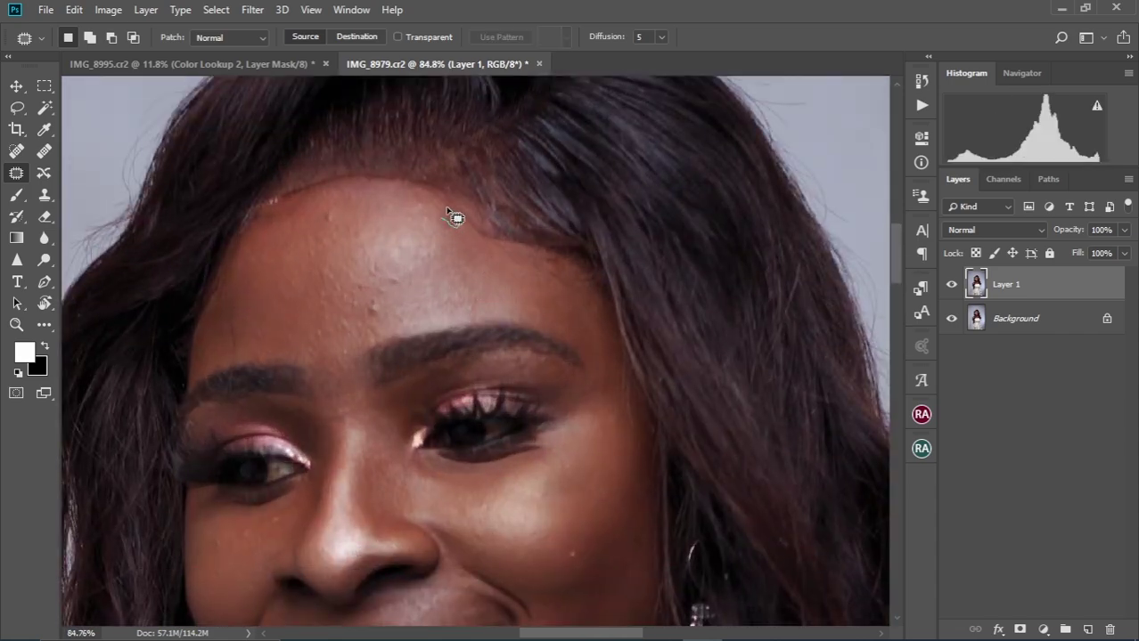
{"action": "scroll", "coordinate": [427, 258], "scroll_direction": "up", "scroll_amount": 1}
{"action": "left_click_drag", "start_coordinate": [395, 216], "coordinate": [415, 217]}
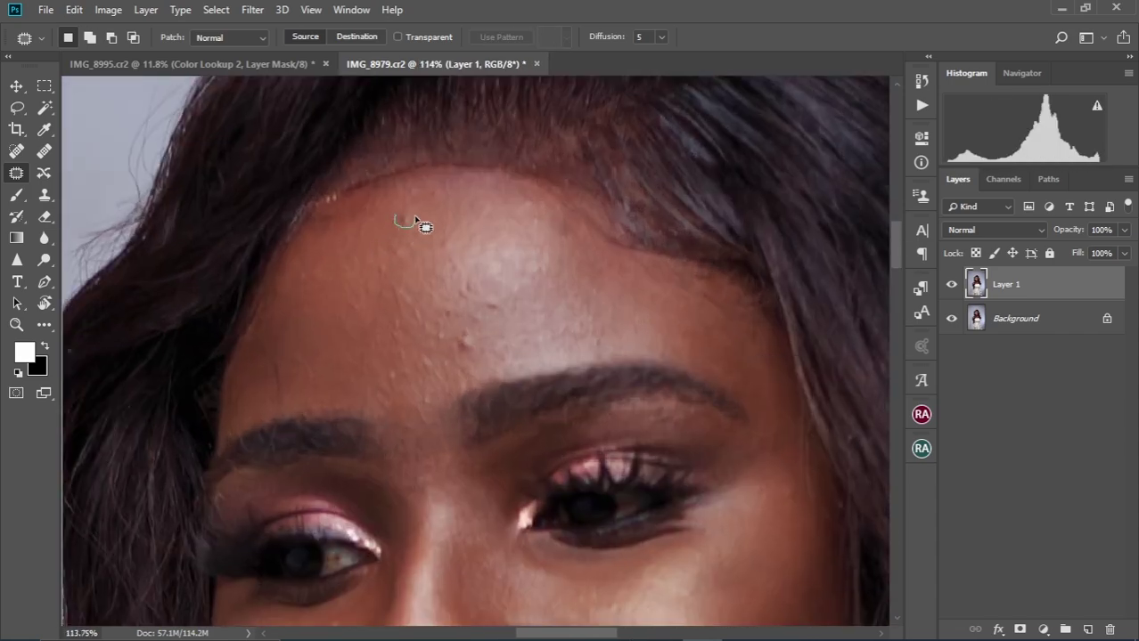
{"action": "key", "text": "ctrl+0"}
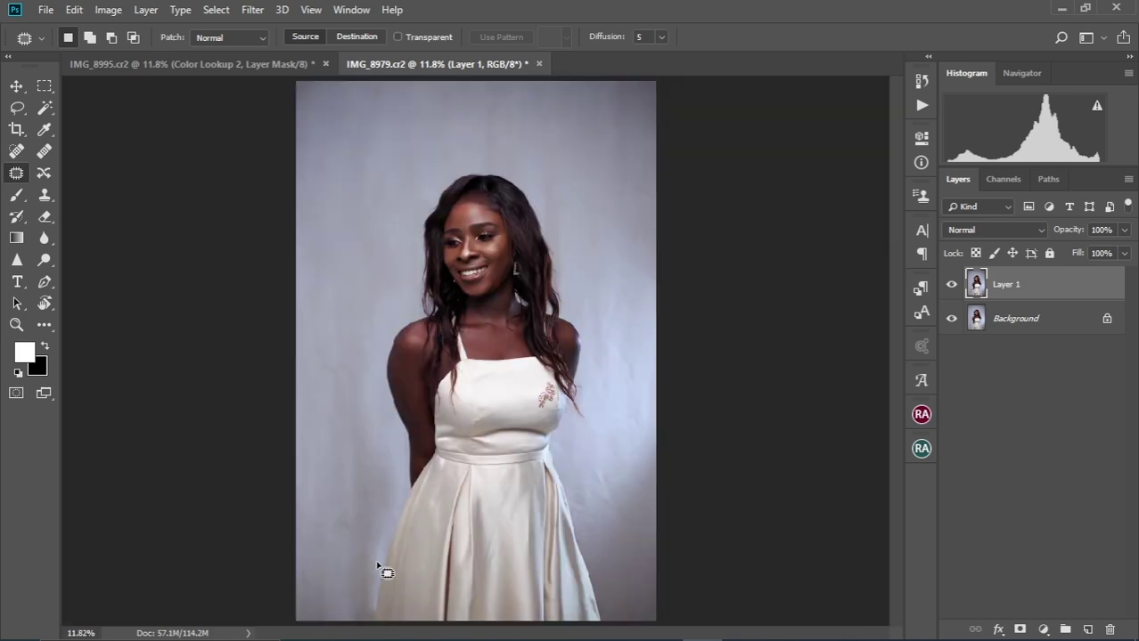
Discard the stray patch outline and run the Ed FrqSep action, accepting the Gaussian Blur.
{"action": "left_click_drag", "start_coordinate": [372, 573], "coordinate": [389, 508]}
{"action": "left_click", "coordinate": [921, 105]}
{"action": "left_click", "coordinate": [772, 451]}
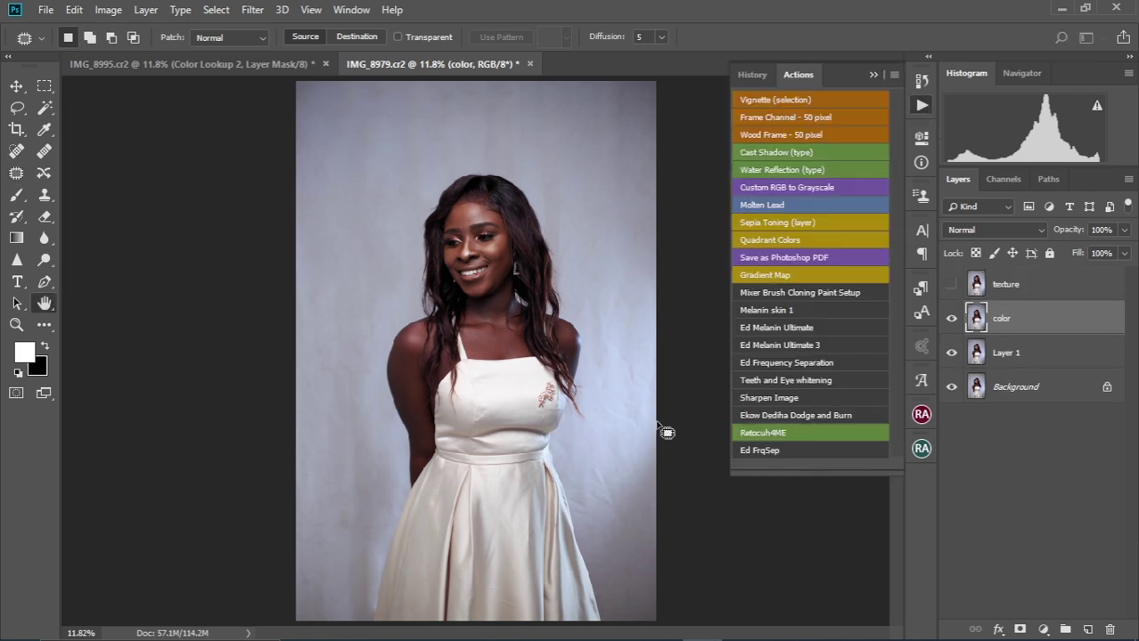
{"action": "left_click", "coordinate": [797, 92]}
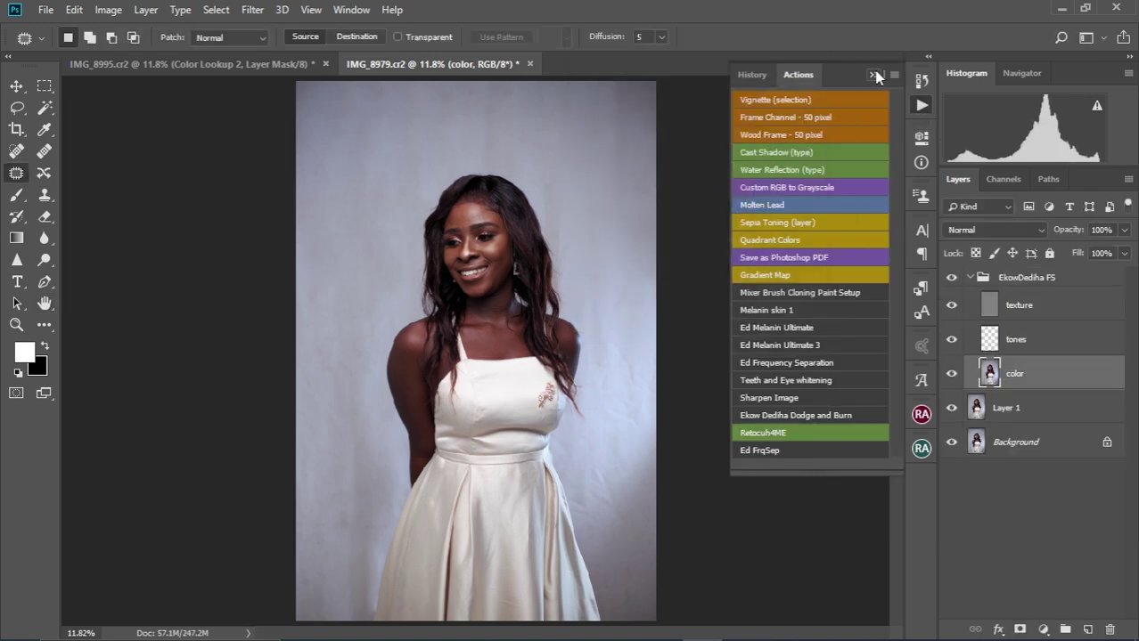
{"action": "scroll", "coordinate": [470, 371], "scroll_direction": "up", "scroll_amount": 3}
{"action": "scroll", "coordinate": [472, 365], "scroll_direction": "up", "scroll_amount": 2}
Smooth the forehead skin toward the hairline with a 150-size Mixer Brush.
{"action": "scroll", "coordinate": [475, 357], "scroll_direction": "up", "scroll_amount": 2}
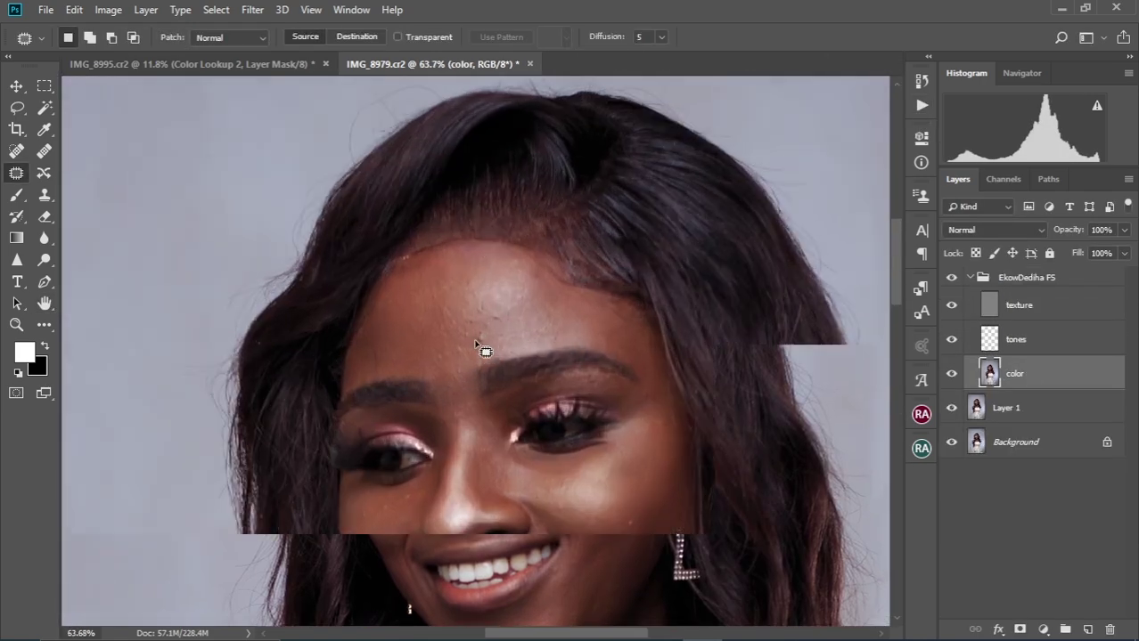
{"action": "scroll", "coordinate": [478, 345], "scroll_direction": "up", "scroll_amount": 2}
{"action": "key", "text": "b"}
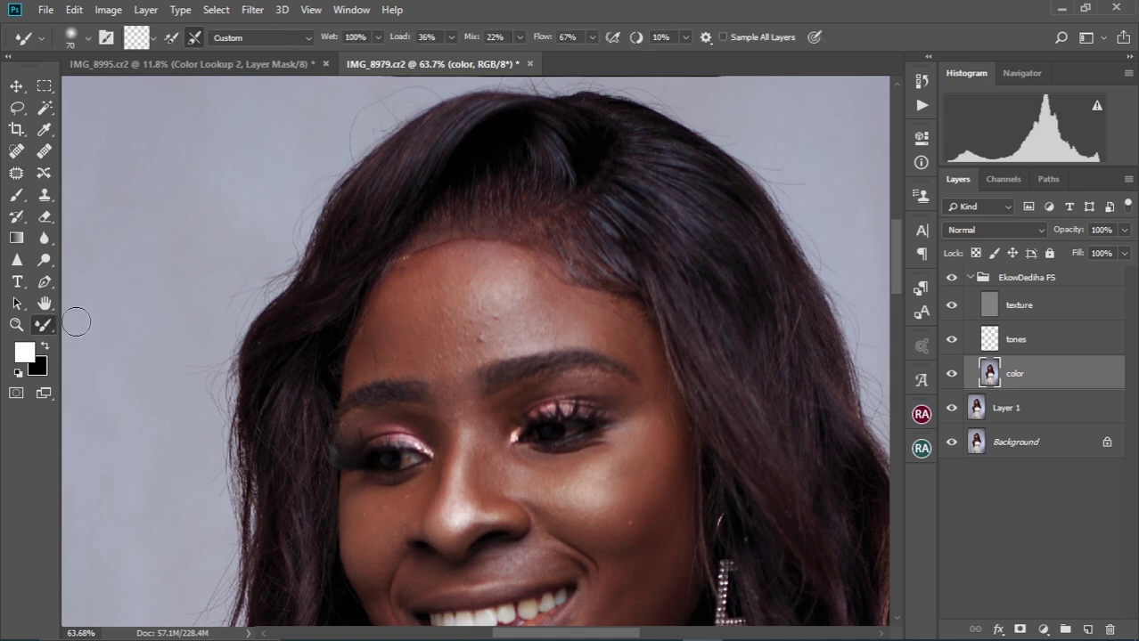
{"action": "key", "text": "bracketright"}
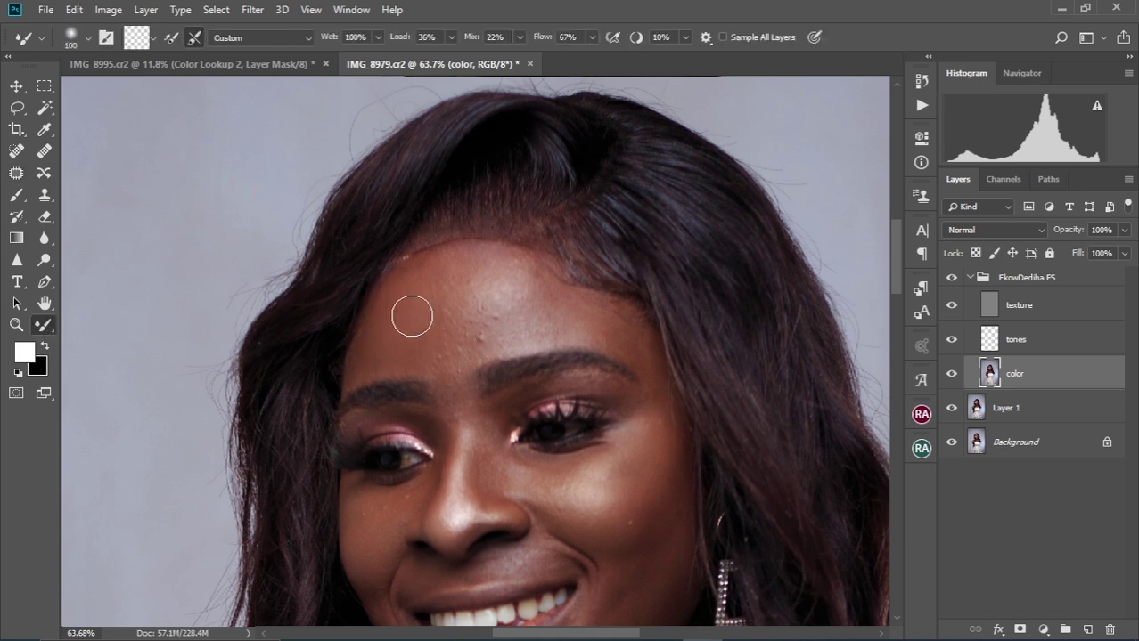
{"action": "key", "text": "bracketright"}
{"action": "key", "text": "bracketright"}
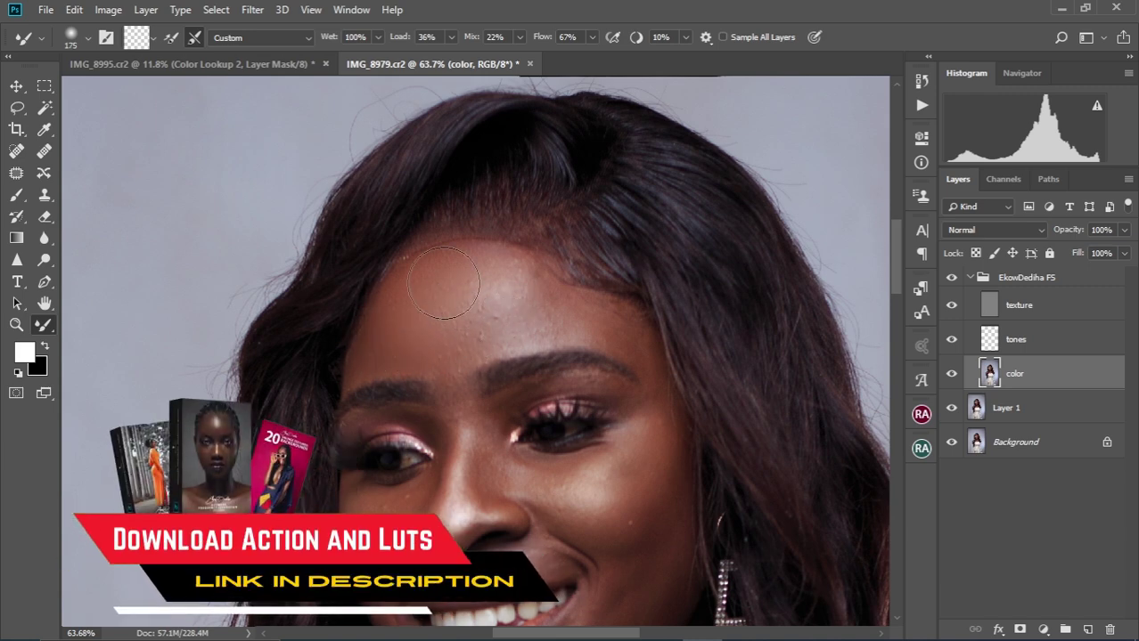
{"action": "left_click_drag", "start_coordinate": [431, 340], "coordinate": [562, 311]}
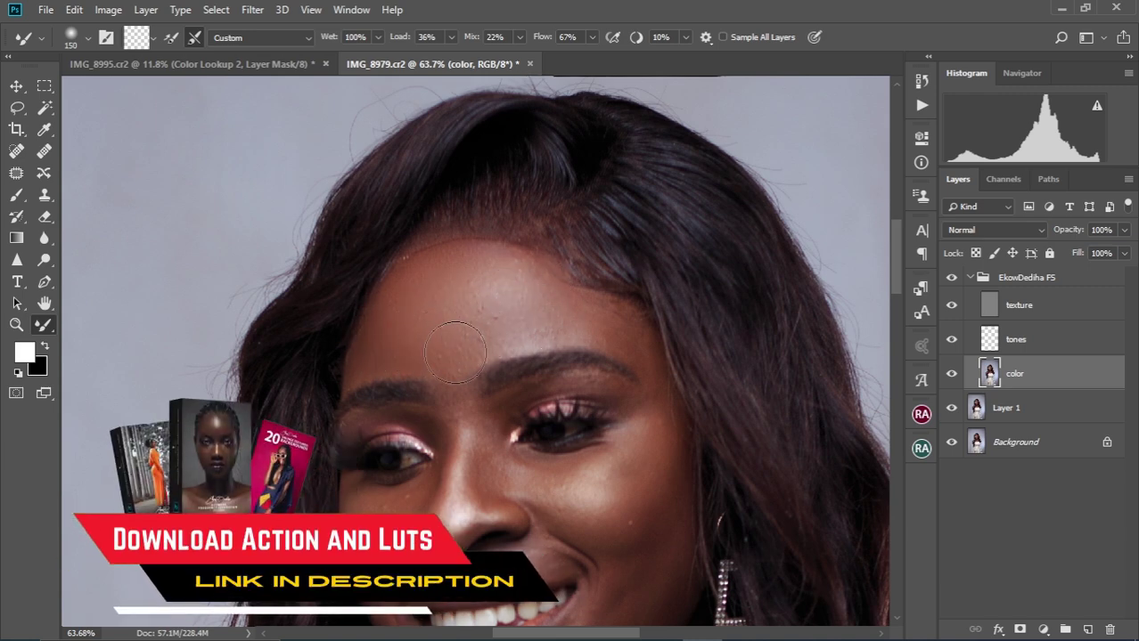
Blend cheek and under-eye tones, resizing the brush between 80 and 125.
{"action": "key", "text": "bracketleft"}
{"action": "key", "text": "bracketleft"}
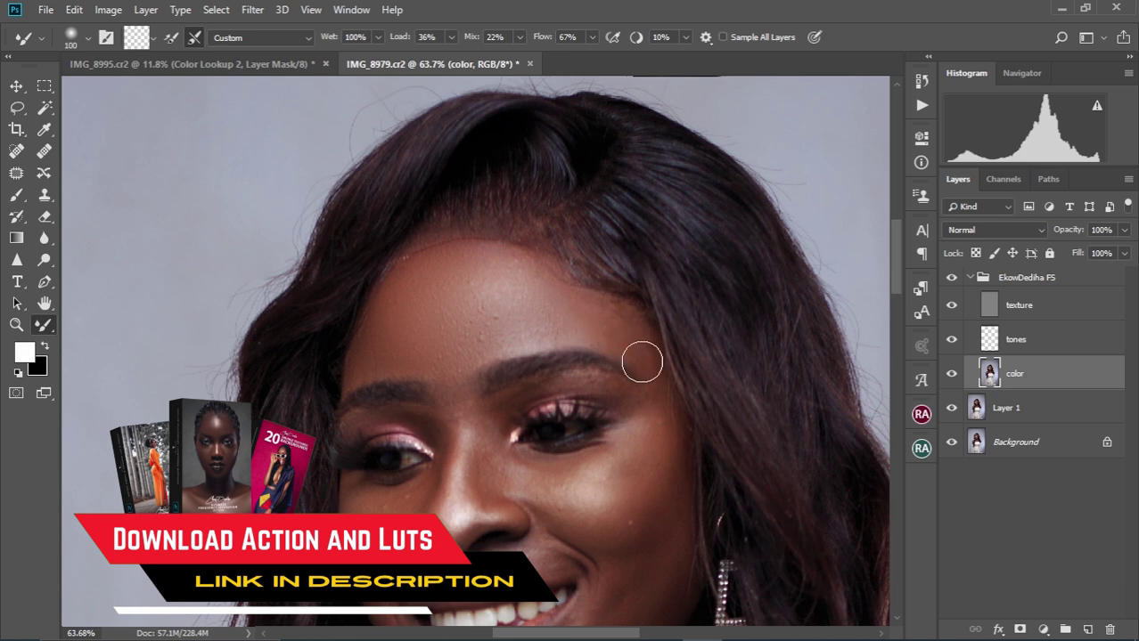
{"action": "key", "text": "bracketright"}
{"action": "key", "text": "bracketleft"}
{"action": "key", "text": "bracketleft"}
{"action": "key", "text": "bracketleft"}
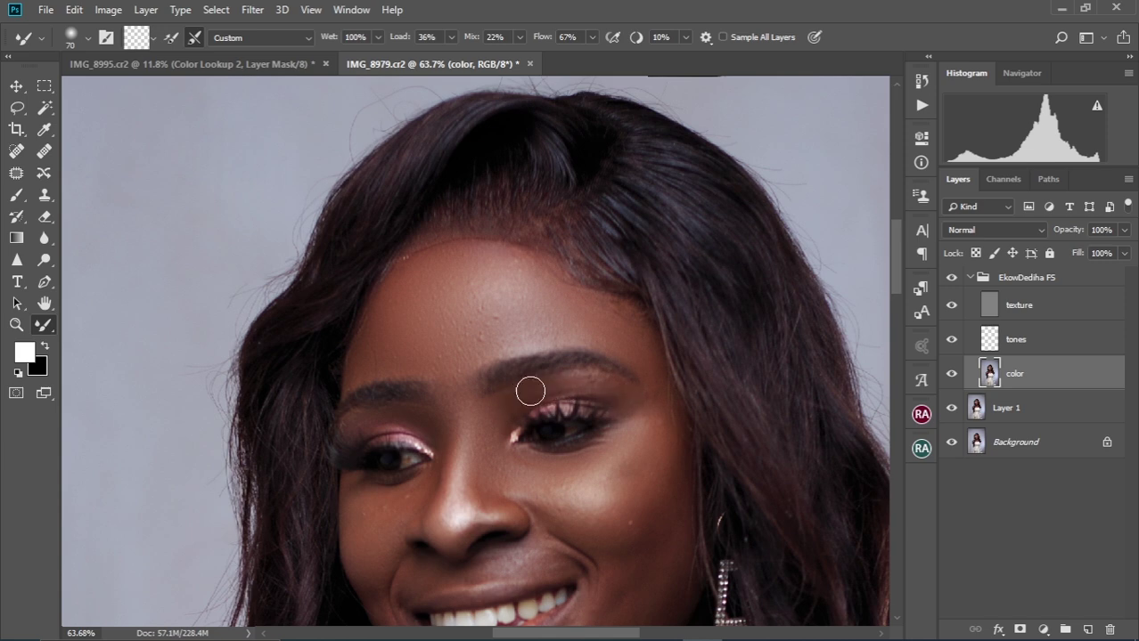
{"action": "key", "text": "bracketleft"}
{"action": "key", "text": "bracketleft"}
{"action": "key", "text": "bracketright"}
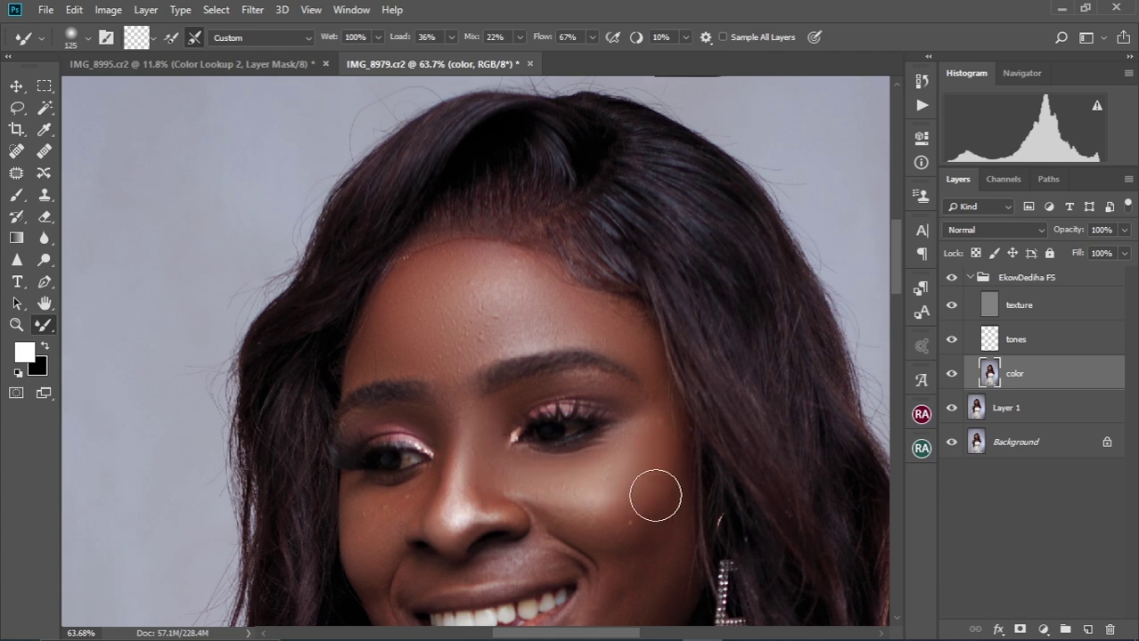
{"action": "scroll", "coordinate": [619, 481], "scroll_direction": "down", "scroll_amount": 2}
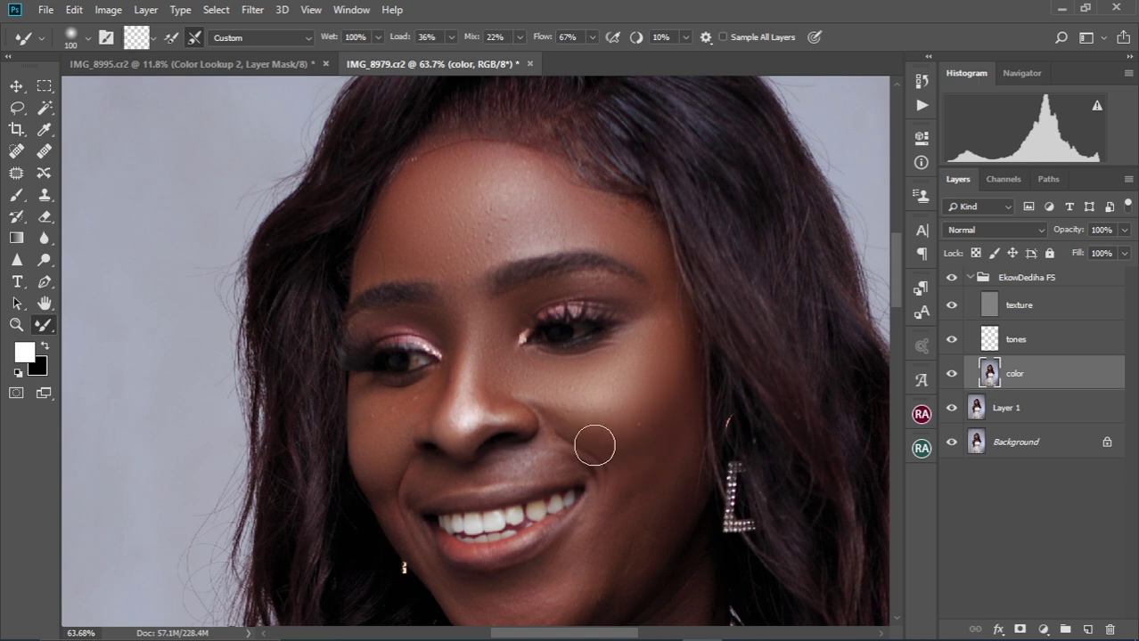
Soften the chin and lip corner and tone down the bright nose highlight.
{"action": "key", "text": "bracketright"}
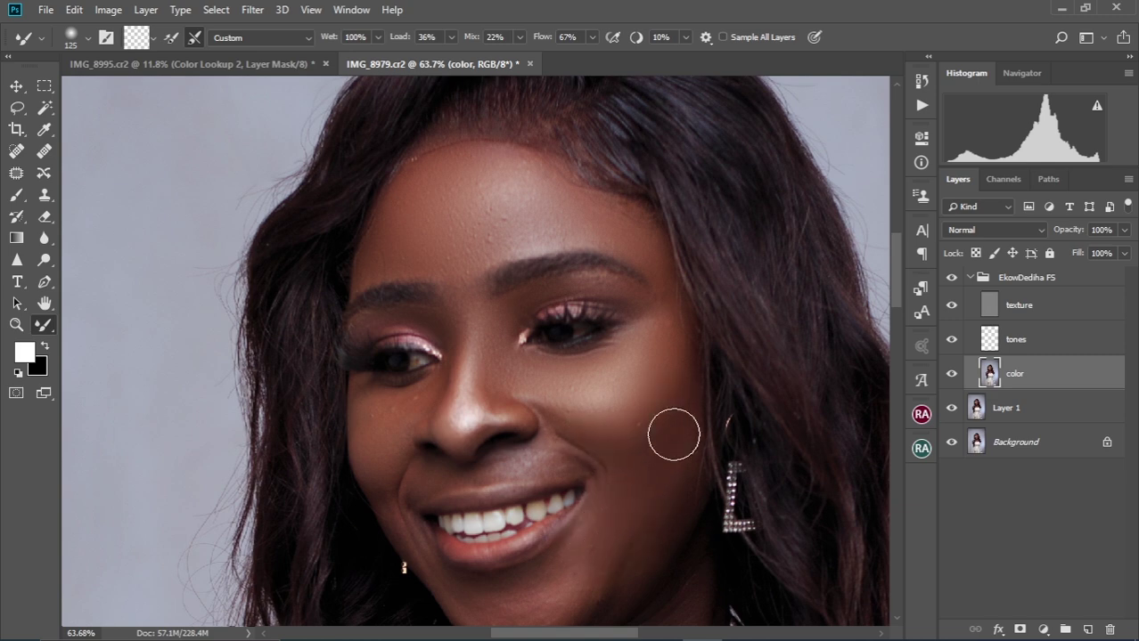
{"action": "key", "text": "bracketleft"}
{"action": "key", "text": "bracketleft"}
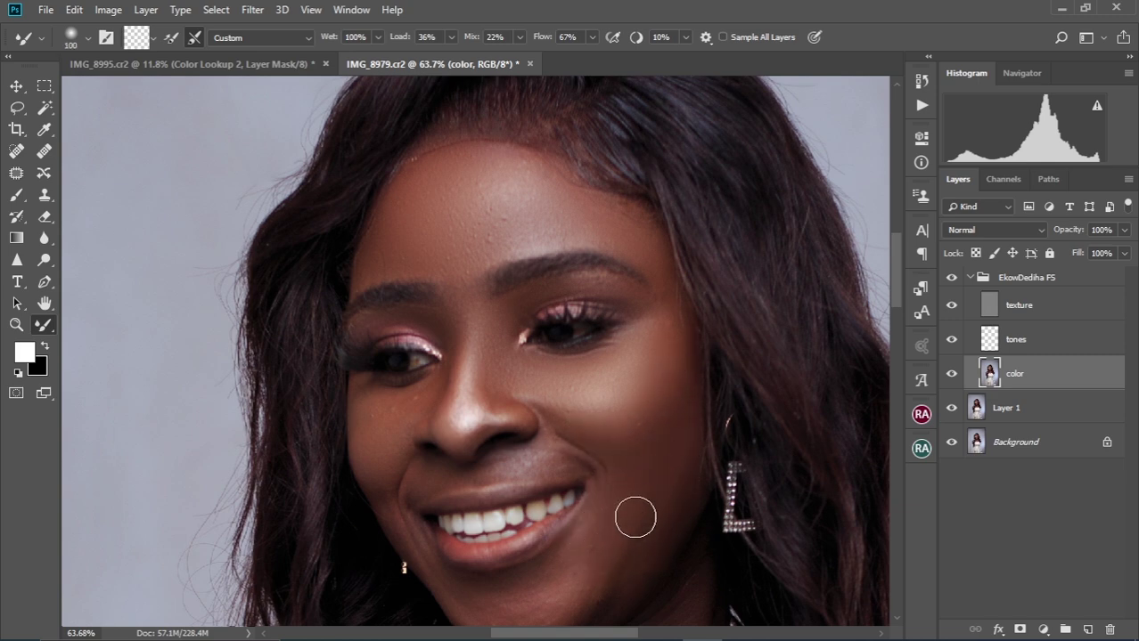
{"action": "scroll", "coordinate": [634, 518], "scroll_direction": "down", "scroll_amount": 3}
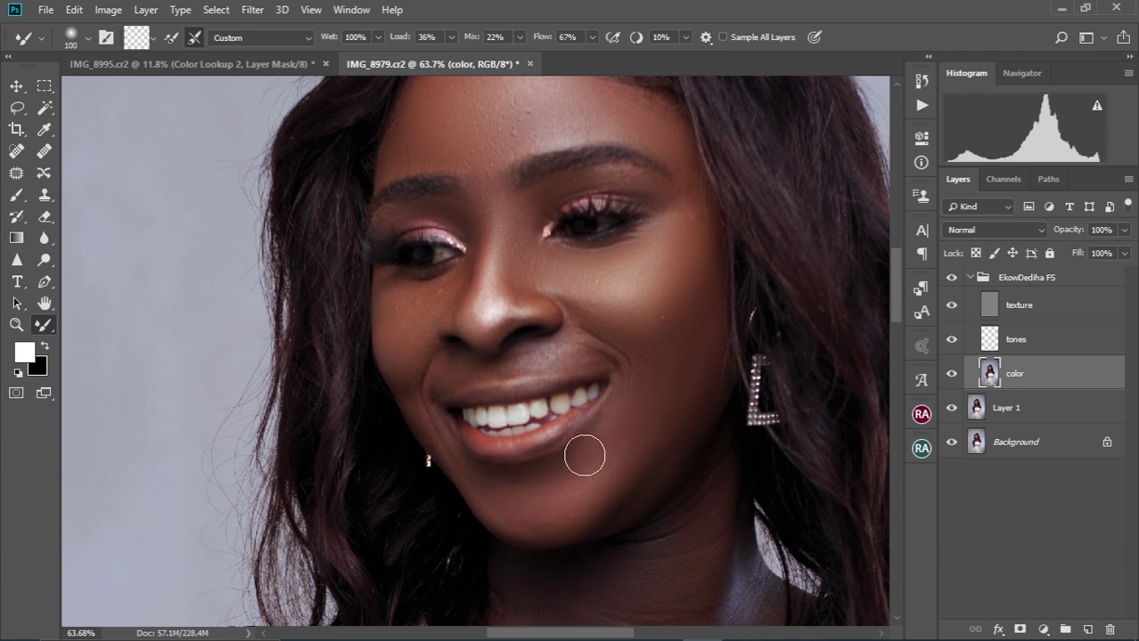
{"action": "key", "text": "bracketleft"}
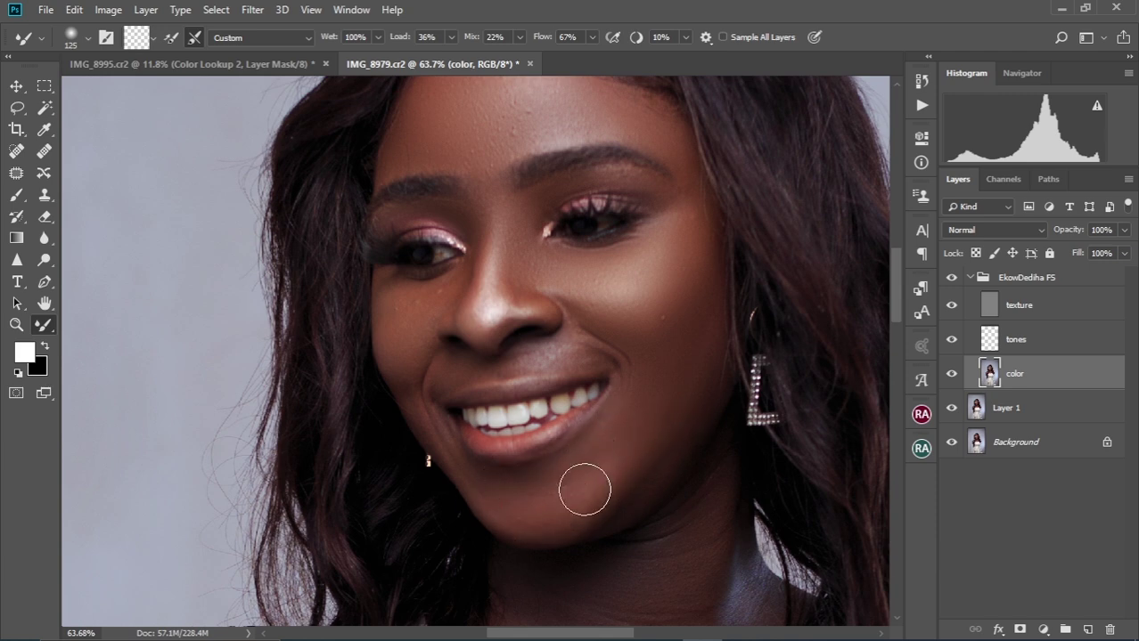
{"action": "key", "text": "bracketright"}
{"action": "key", "text": "bracketright"}
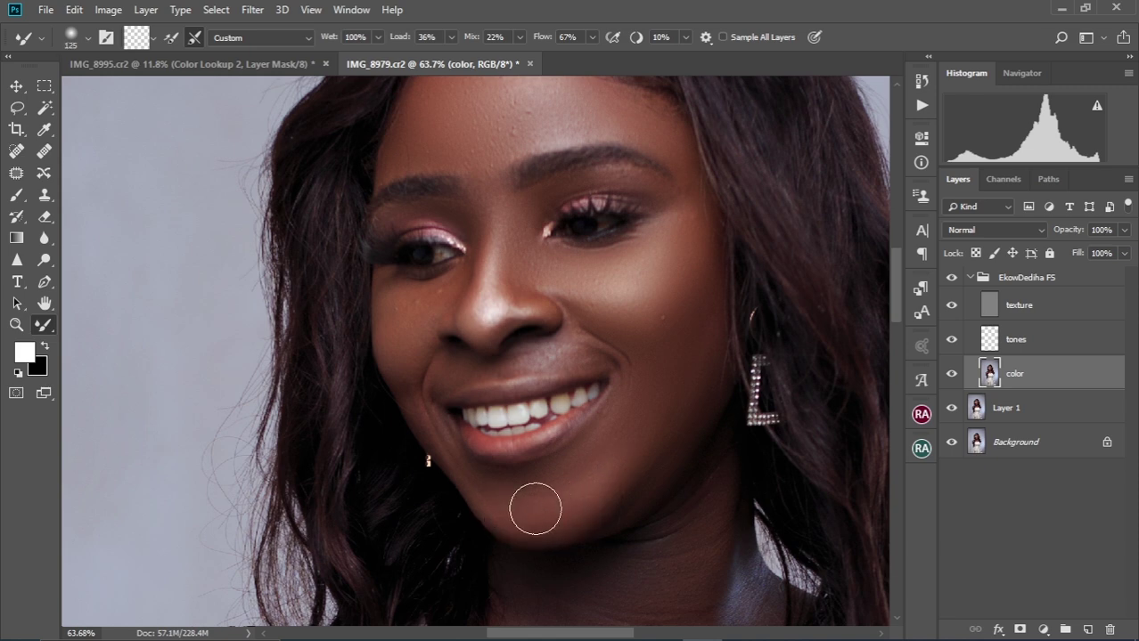
{"action": "key", "text": "bracketleft"}
{"action": "key", "text": "bracketleft"}
{"action": "key", "text": "bracketleft"}
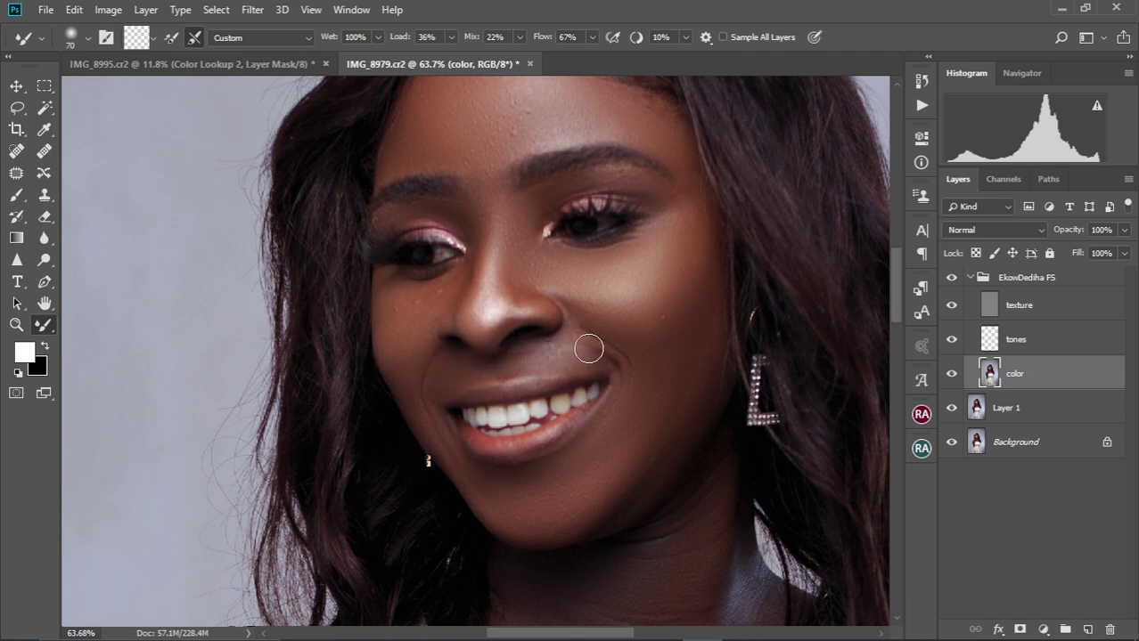
{"action": "left_click_drag", "start_coordinate": [496, 279], "coordinate": [500, 305]}
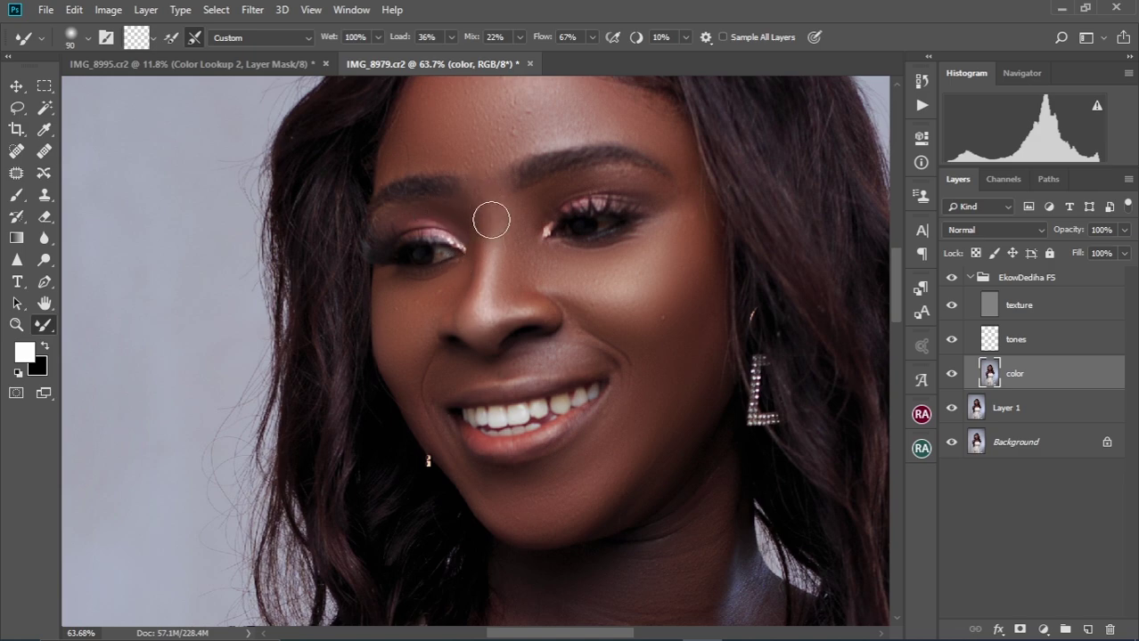
Enlarge the Mixer Brush and blend the skin tones on the neck.
{"action": "scroll", "coordinate": [488, 268], "scroll_direction": "up", "scroll_amount": 3}
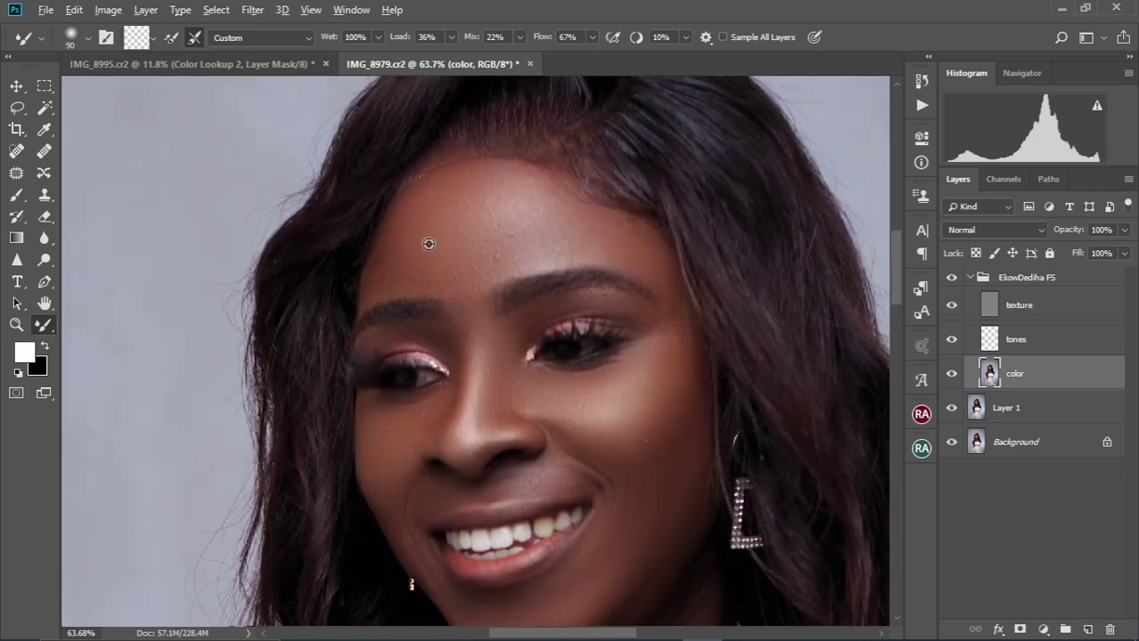
{"action": "scroll", "coordinate": [429, 243], "scroll_direction": "down", "scroll_amount": 5, "text": "alt"}
{"action": "scroll", "coordinate": [493, 433], "scroll_direction": "up", "scroll_amount": 3, "text": "alt"}
{"action": "scroll", "coordinate": [399, 308], "scroll_direction": "up", "scroll_amount": 2, "text": "alt"}
{"action": "scroll", "coordinate": [410, 449], "scroll_direction": "up", "scroll_amount": 2}
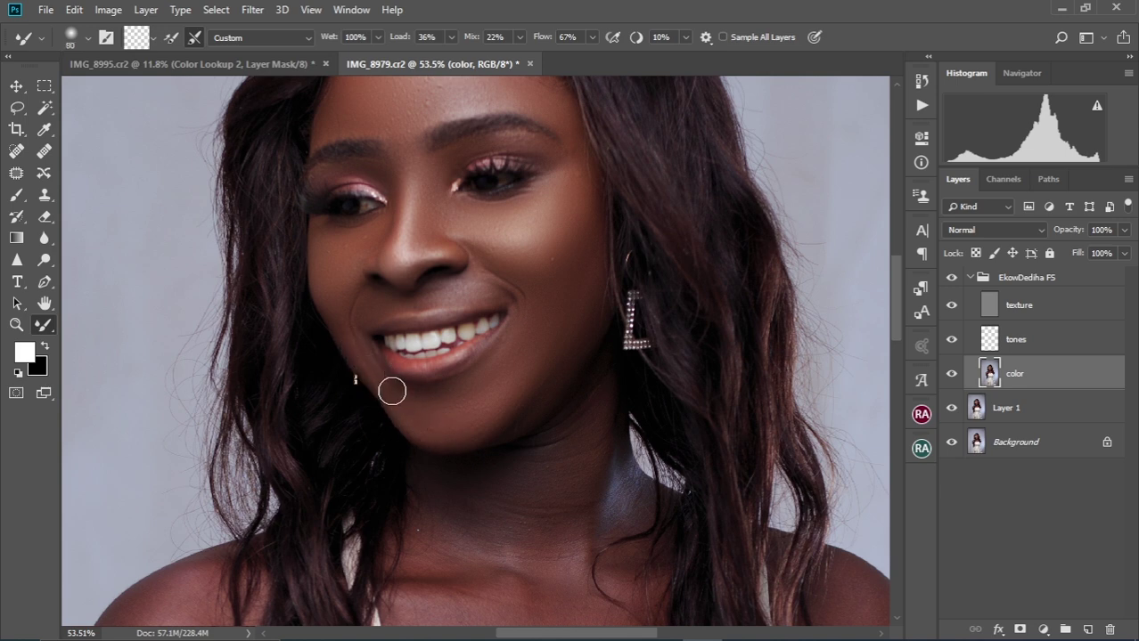
{"action": "scroll", "coordinate": [456, 418], "scroll_direction": "down", "scroll_amount": 1}
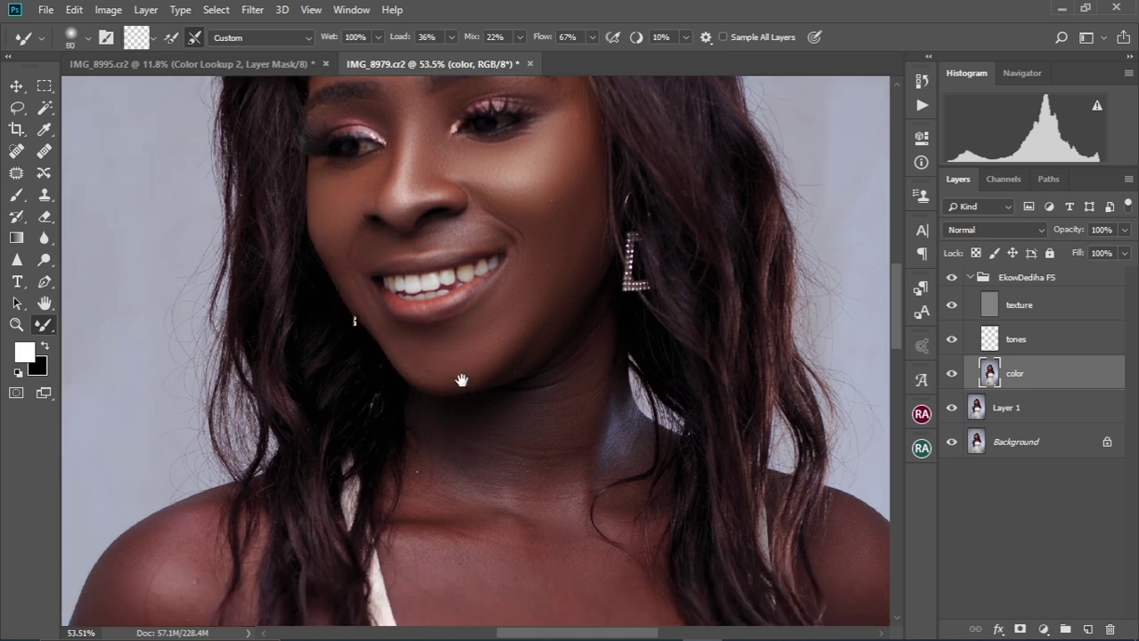
{"action": "key", "text": "]"}
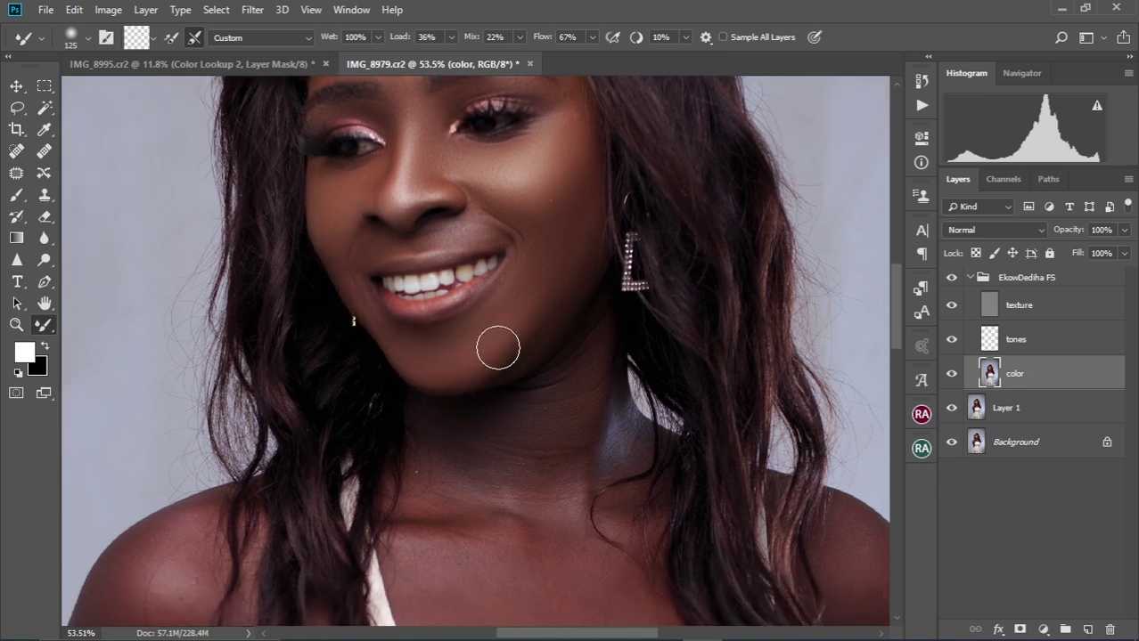
{"action": "key", "text": "bracketright"}
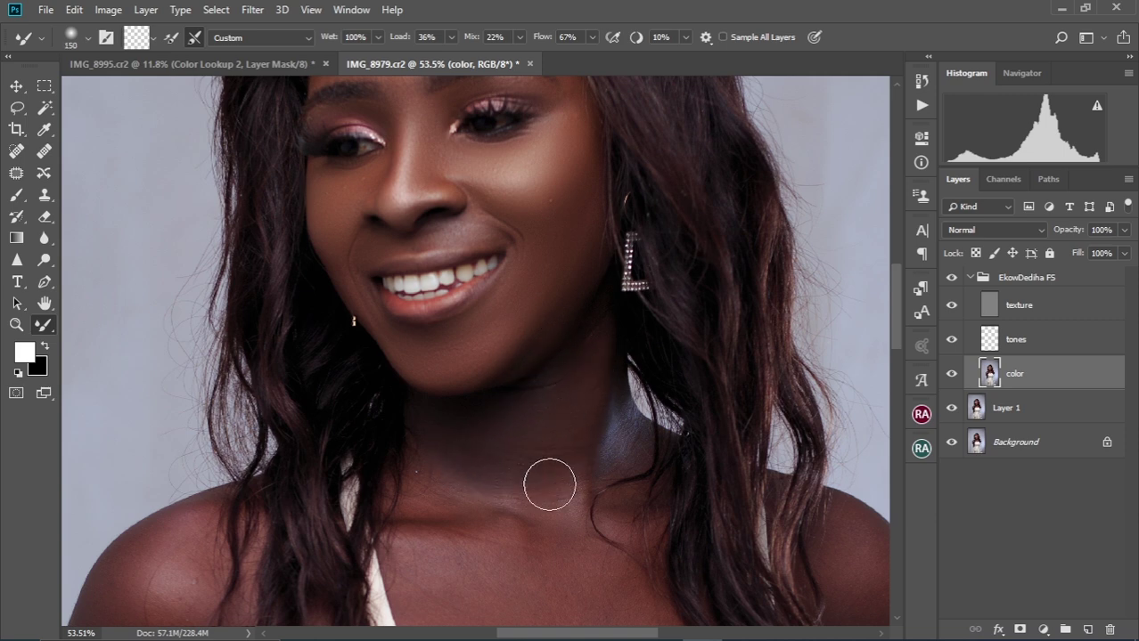
{"action": "key", "text": "p"}
{"action": "key", "text": "b"}
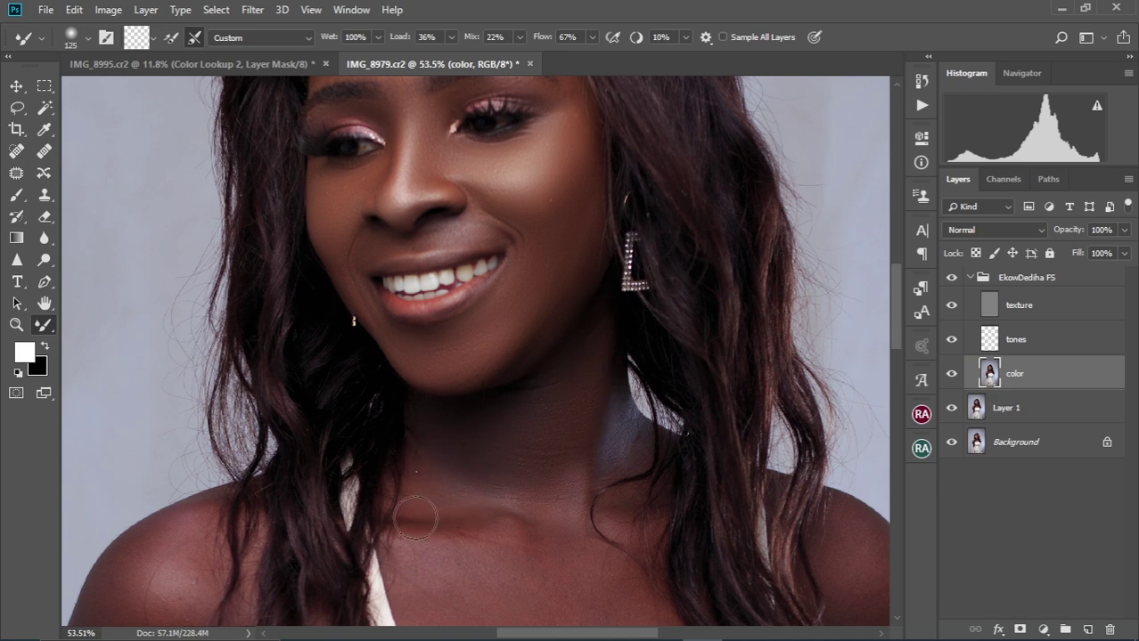
Smooth the skin across the upper chest and along the shoulder edge.
{"action": "scroll", "coordinate": [480, 545], "scroll_direction": "down", "scroll_amount": 3}
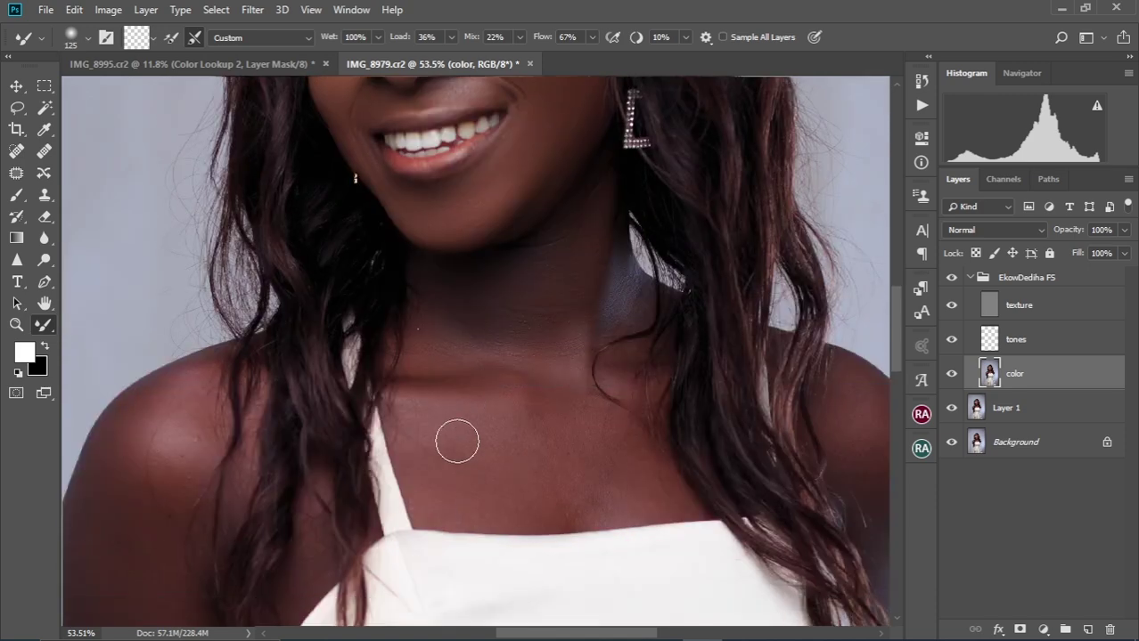
{"action": "key", "text": "bracketright"}
{"action": "mouse_move", "coordinate": [535, 423]}
{"action": "left_mouse_down"}
{"action": "mouse_move", "coordinate": [575, 438]}
{"action": "mouse_move", "coordinate": [549, 501]}
{"action": "mouse_move", "coordinate": [473, 501]}
{"action": "mouse_move", "coordinate": [399, 454]}
{"action": "mouse_move", "coordinate": [498, 498]}
{"action": "mouse_move", "coordinate": [653, 486]}
{"action": "mouse_move", "coordinate": [530, 483]}
{"action": "left_mouse_up"}
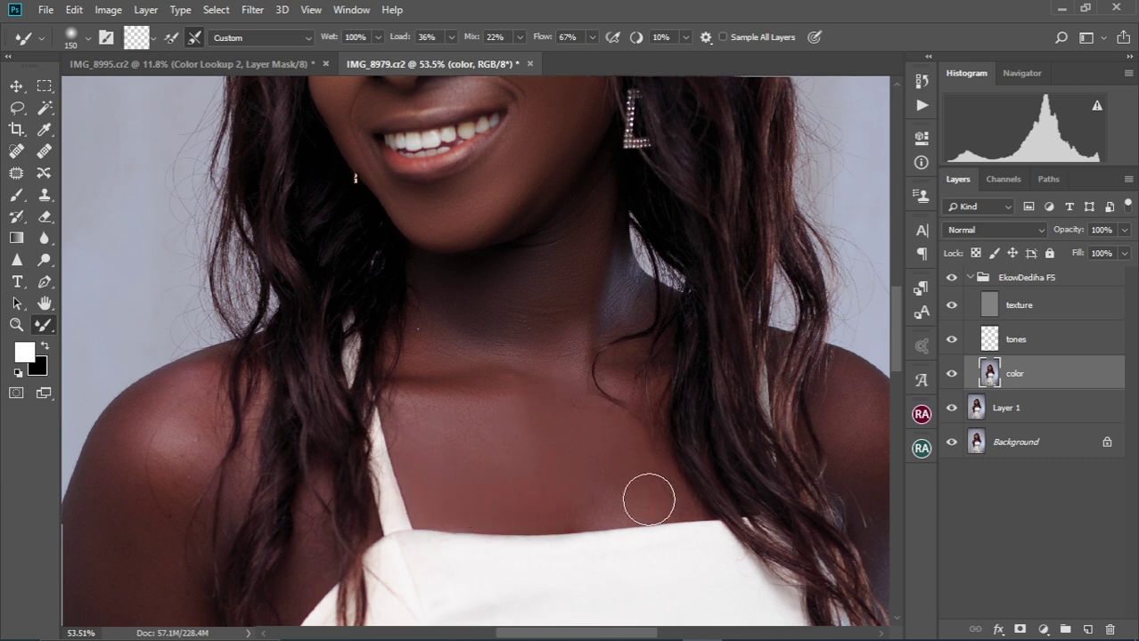
{"action": "key", "text": "bracketleft"}
{"action": "key", "text": "bracketleft"}
{"action": "key", "text": "bracketleft"}
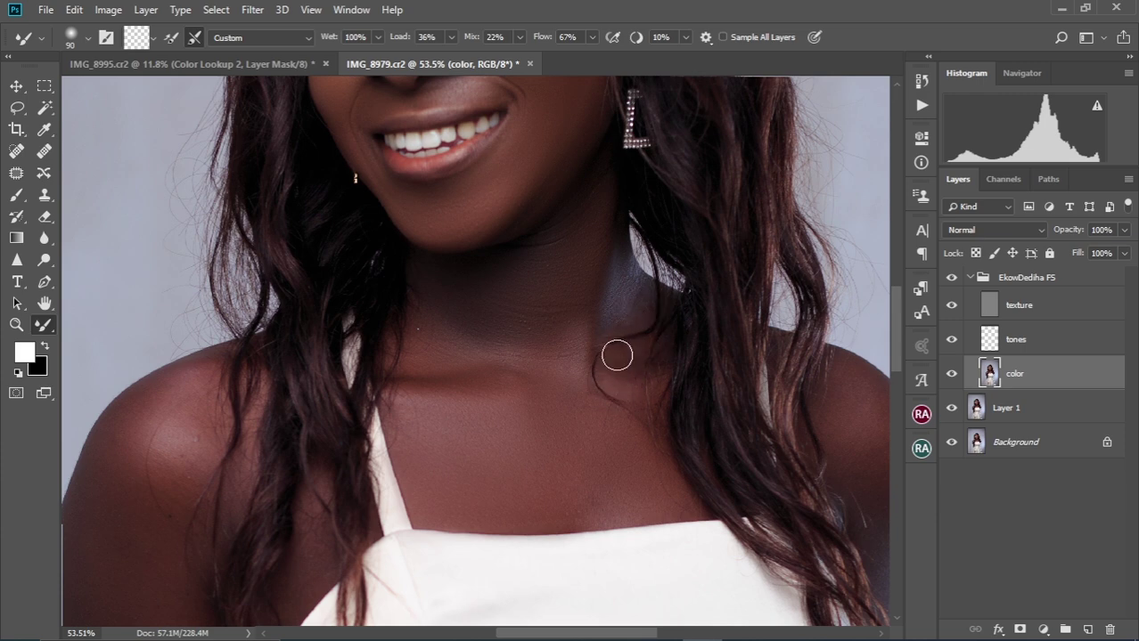
{"action": "scroll", "coordinate": [694, 427], "scroll_direction": "right", "scroll_amount": 5}
{"action": "key", "text": "bracketright"}
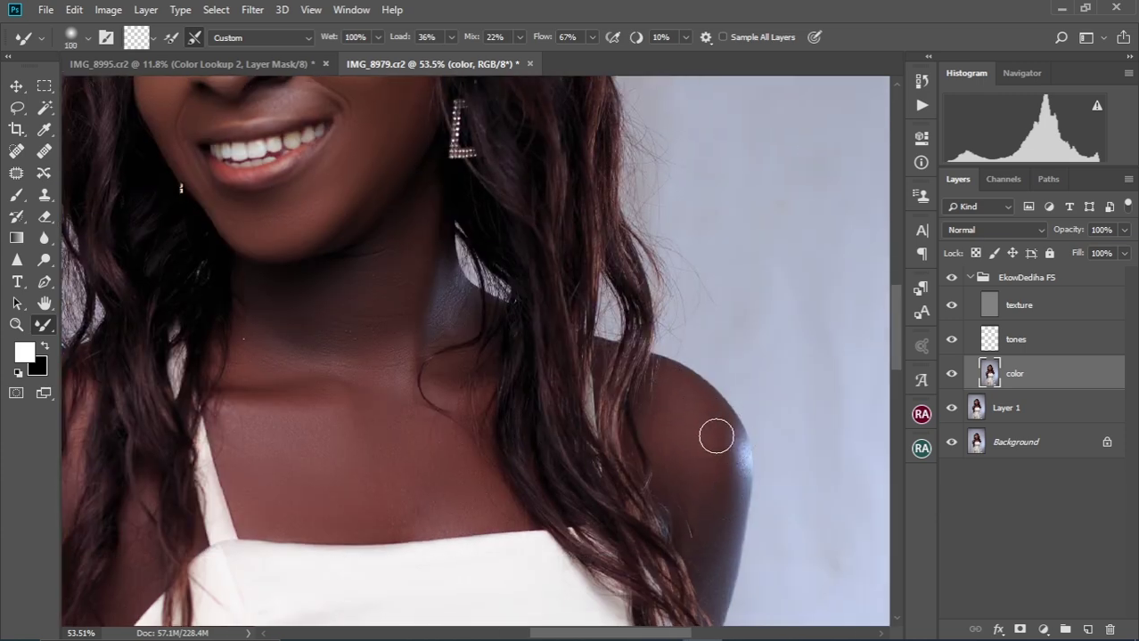
{"action": "left_click_drag", "start_coordinate": [742, 460], "coordinate": [737, 458]}
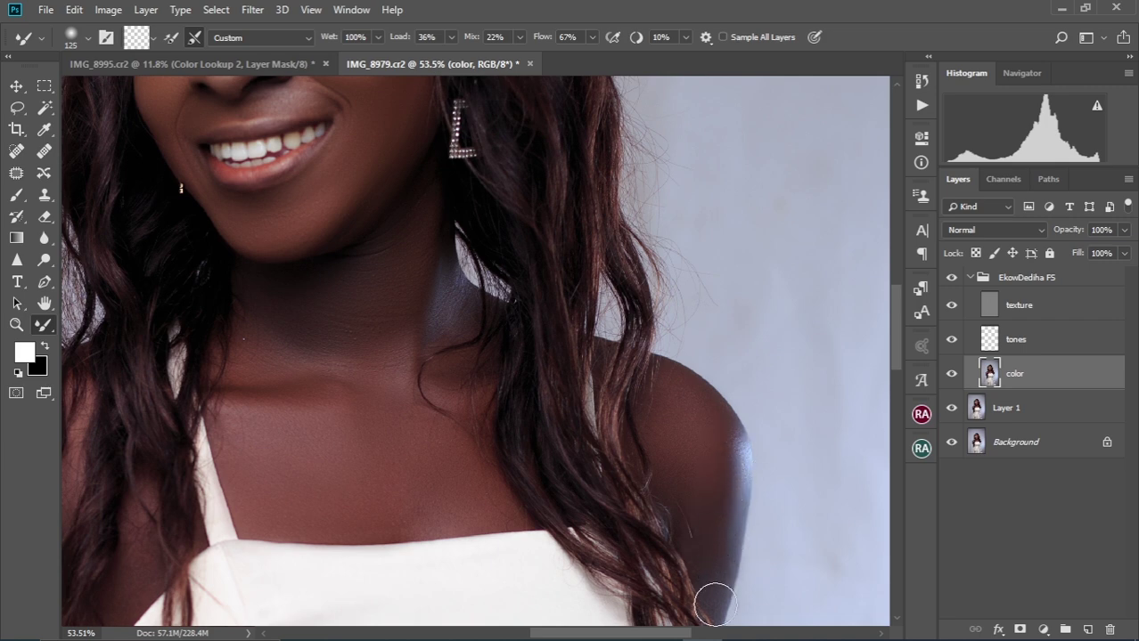
Blend the skin on the other shoulder and upper arm to an even tone.
{"action": "scroll", "coordinate": [699, 521], "scroll_direction": "down", "scroll_amount": 4}
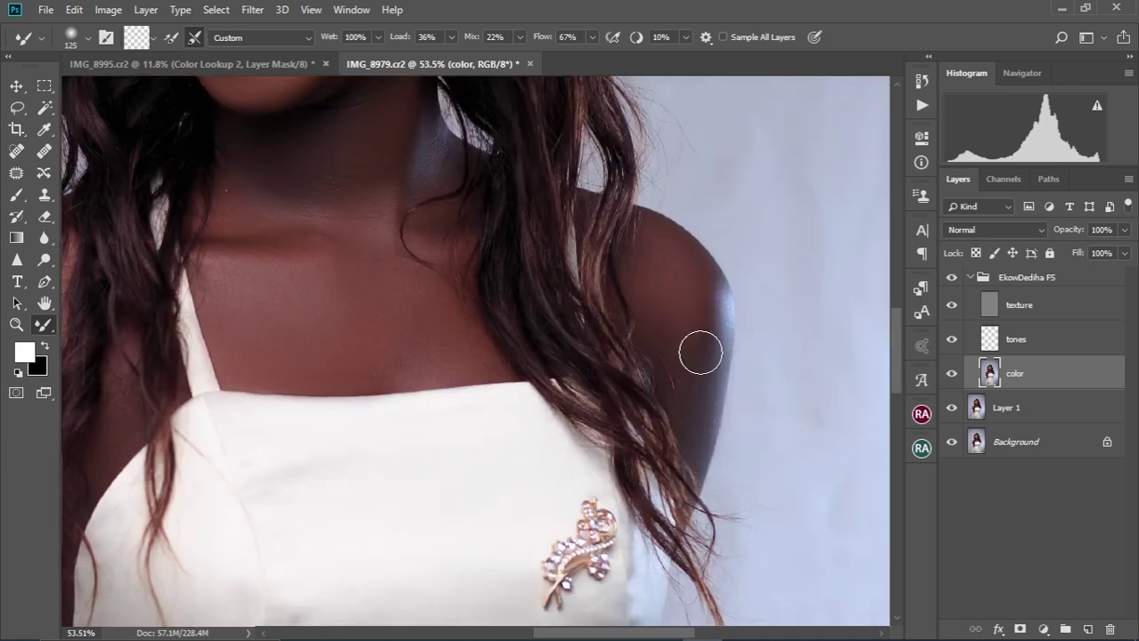
{"action": "scroll", "coordinate": [668, 413], "scroll_direction": "left", "scroll_amount": 5}
{"action": "scroll", "coordinate": [472, 366], "scroll_direction": "left", "scroll_amount": 5}
{"action": "scroll", "coordinate": [357, 339], "scroll_direction": "down", "scroll_amount": 3}
{"action": "key", "text": "bracketright"}
{"action": "key", "text": "bracketright"}
{"action": "key", "text": "bracketright"}
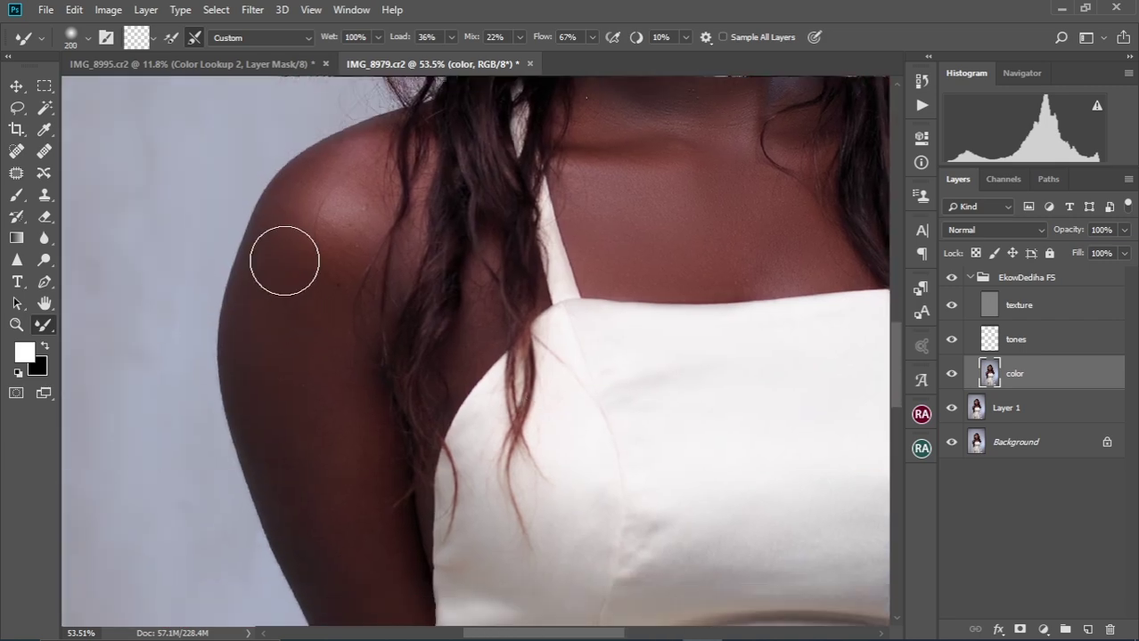
{"action": "scroll", "coordinate": [320, 397], "scroll_direction": "down", "scroll_amount": 4}
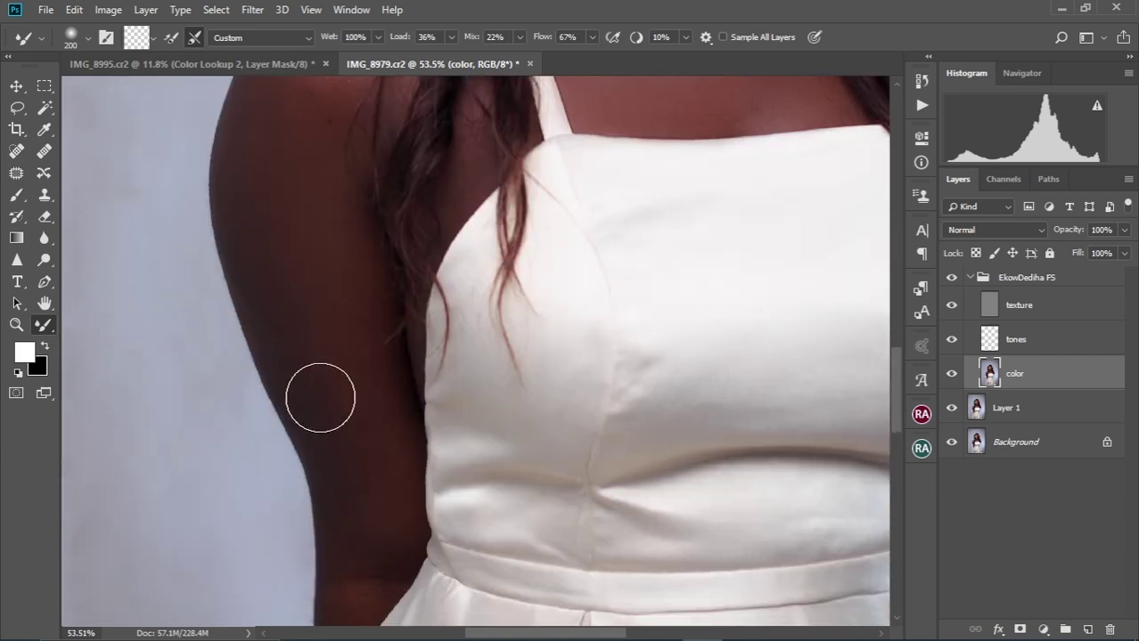
{"action": "left_click_drag", "start_coordinate": [358, 482], "coordinate": [365, 385]}
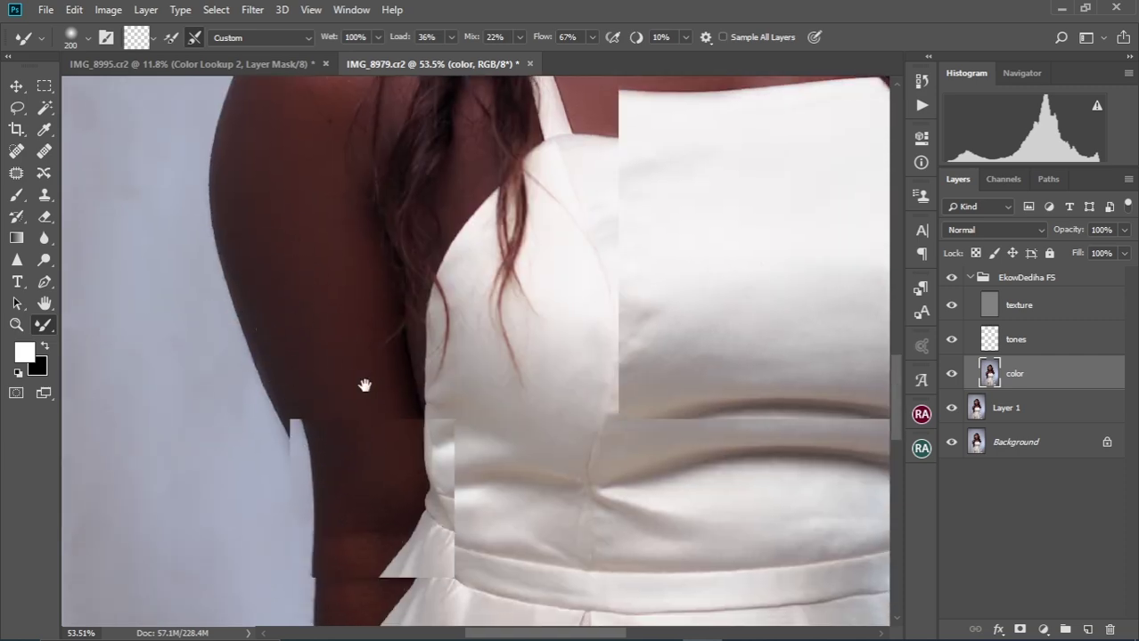
{"action": "key", "text": "bracketleft"}
{"action": "key", "text": "bracketleft"}
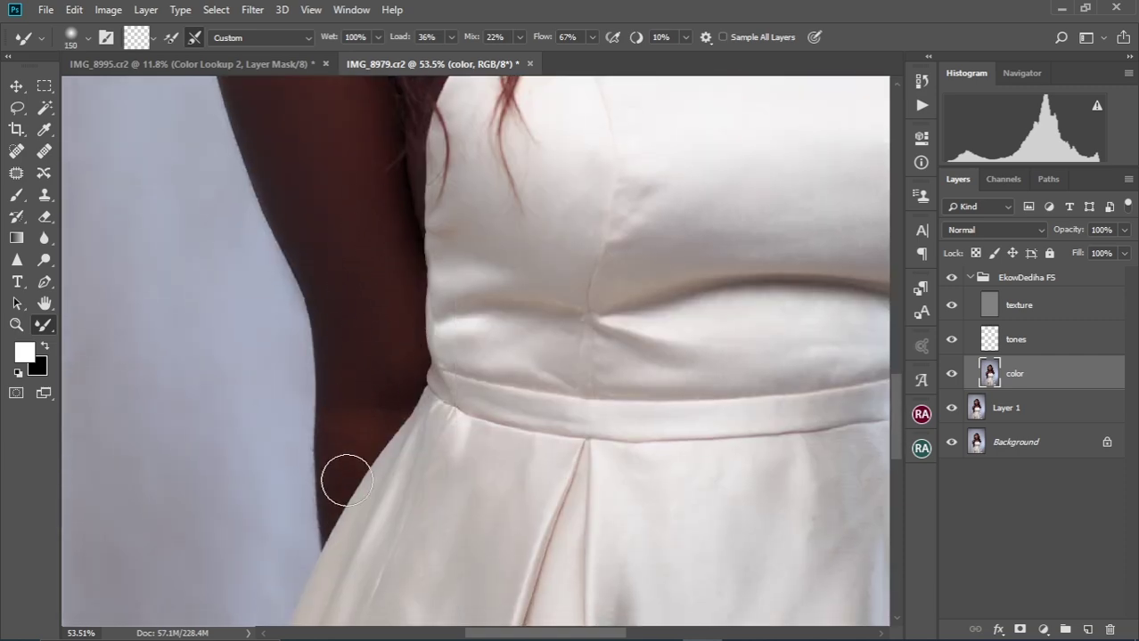
{"action": "scroll", "coordinate": [379, 356], "scroll_direction": "up", "scroll_amount": 10}
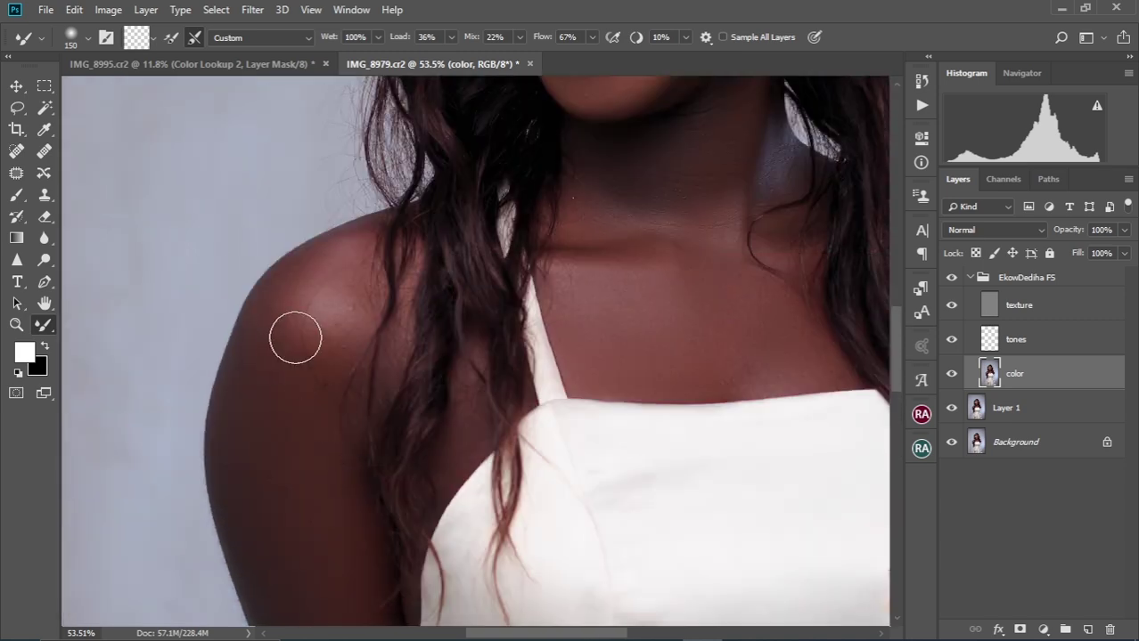
{"action": "mouse_move", "coordinate": [295, 338]}
{"action": "left_mouse_down"}
{"action": "mouse_move", "coordinate": [344, 258]}
{"action": "mouse_move", "coordinate": [270, 367]}
{"action": "mouse_move", "coordinate": [363, 330]}
{"action": "mouse_move", "coordinate": [330, 364]}
{"action": "mouse_move", "coordinate": [364, 310]}
{"action": "mouse_move", "coordinate": [352, 432]}
{"action": "left_mouse_up"}
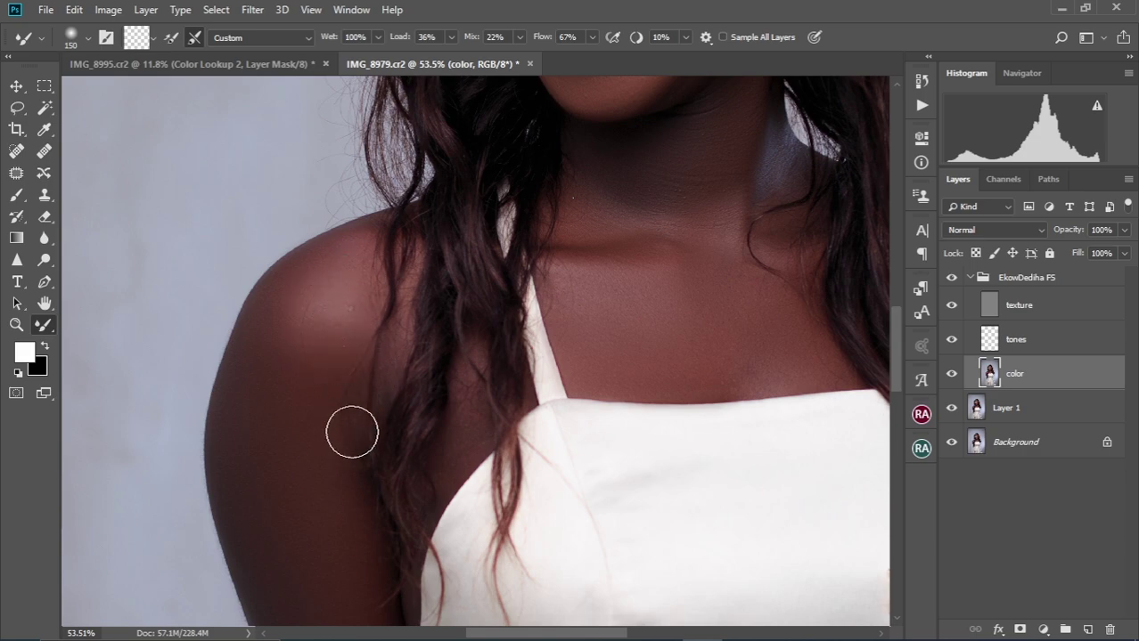
Smooth the fabric along the dress waistband and the skirt's left edge.
{"action": "scroll", "coordinate": [402, 313], "scroll_direction": "down", "scroll_amount": 2}
{"action": "scroll", "coordinate": [408, 317], "scroll_direction": "down", "scroll_amount": 2}
{"action": "scroll", "coordinate": [415, 325], "scroll_direction": "down", "scroll_amount": 2}
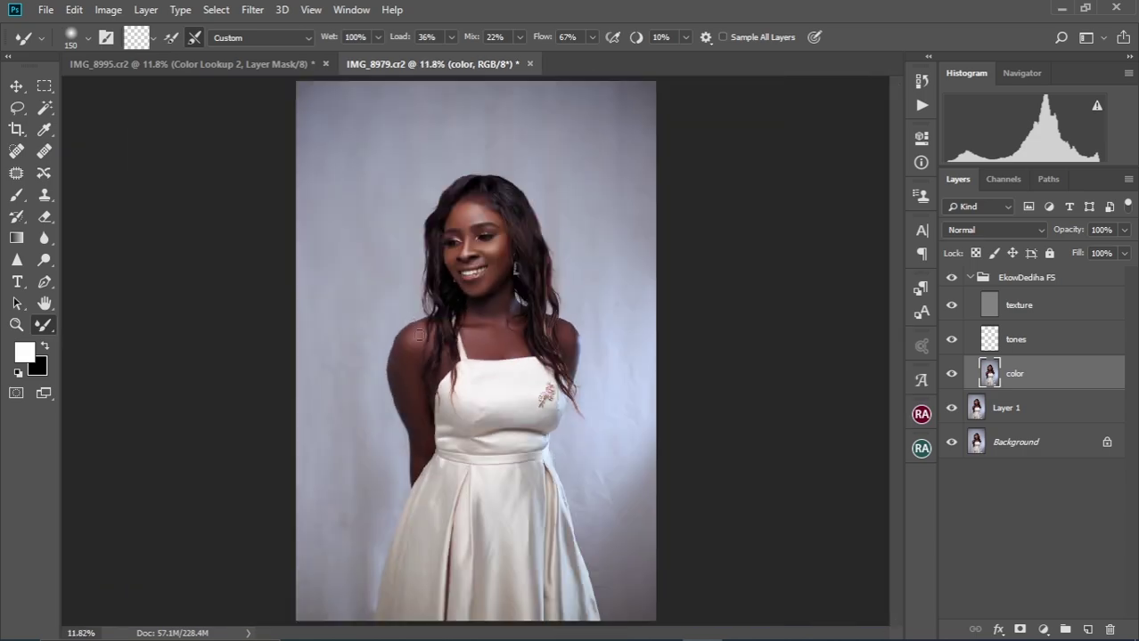
{"action": "scroll", "coordinate": [420, 335], "scroll_direction": "up", "scroll_amount": 4}
{"action": "scroll", "coordinate": [491, 374], "scroll_direction": "down", "scroll_amount": 3}
{"action": "scroll", "coordinate": [501, 365], "scroll_direction": "down", "scroll_amount": 2}
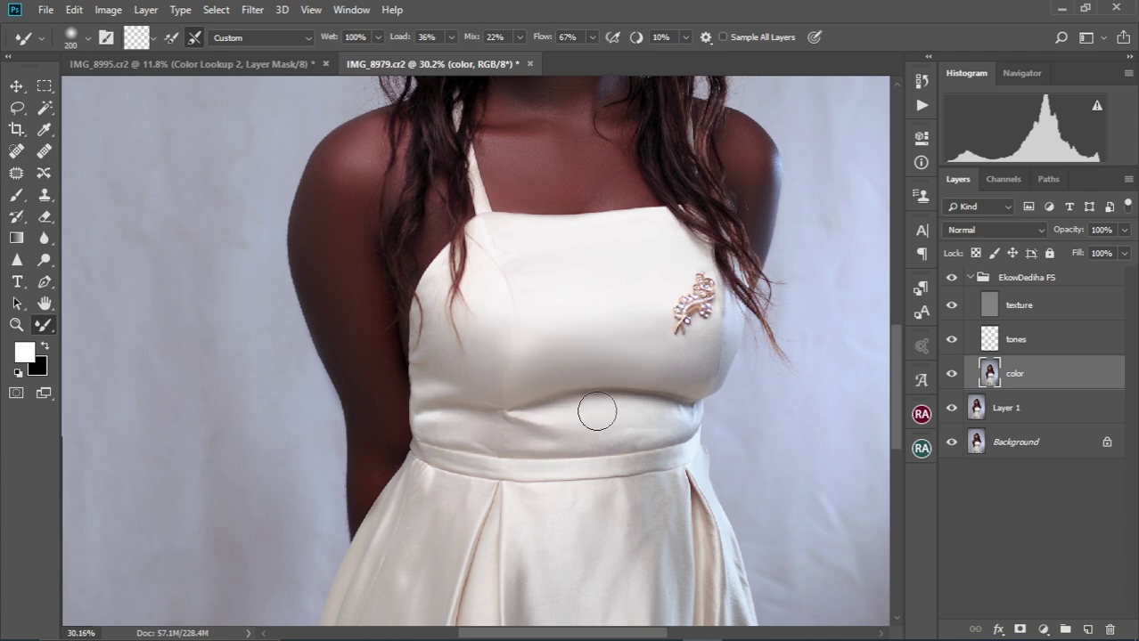
{"action": "left_click_drag", "start_coordinate": [588, 439], "coordinate": [594, 442]}
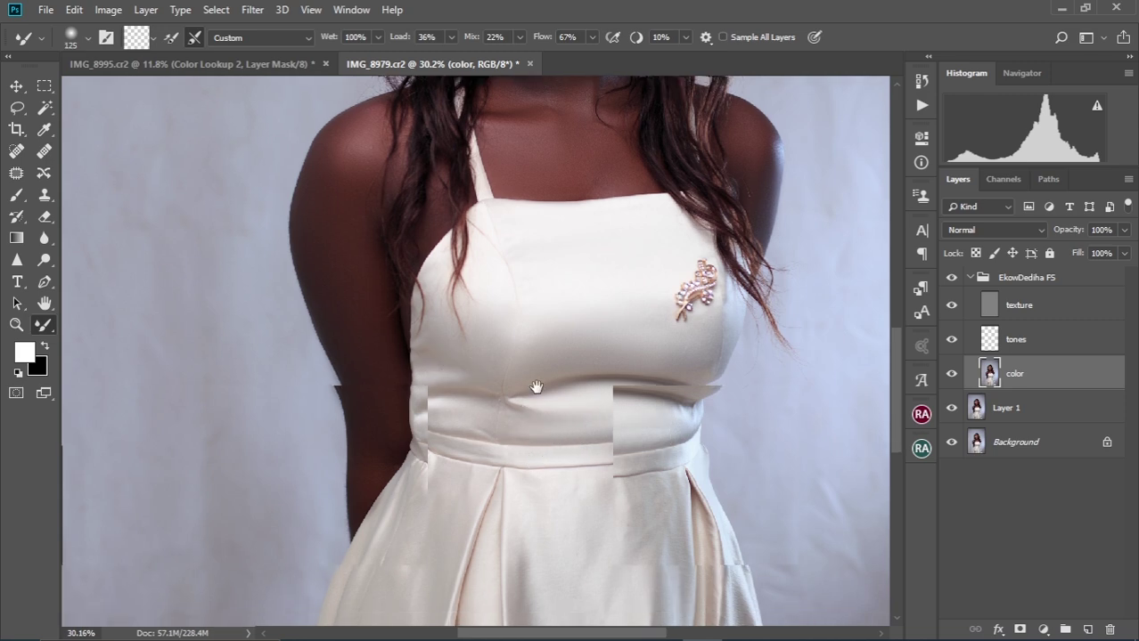
{"action": "scroll", "coordinate": [447, 341], "scroll_direction": "down", "scroll_amount": 5}
{"action": "key", "text": "bracketright"}
{"action": "key", "text": "bracketright"}
{"action": "key", "text": "bracketright"}
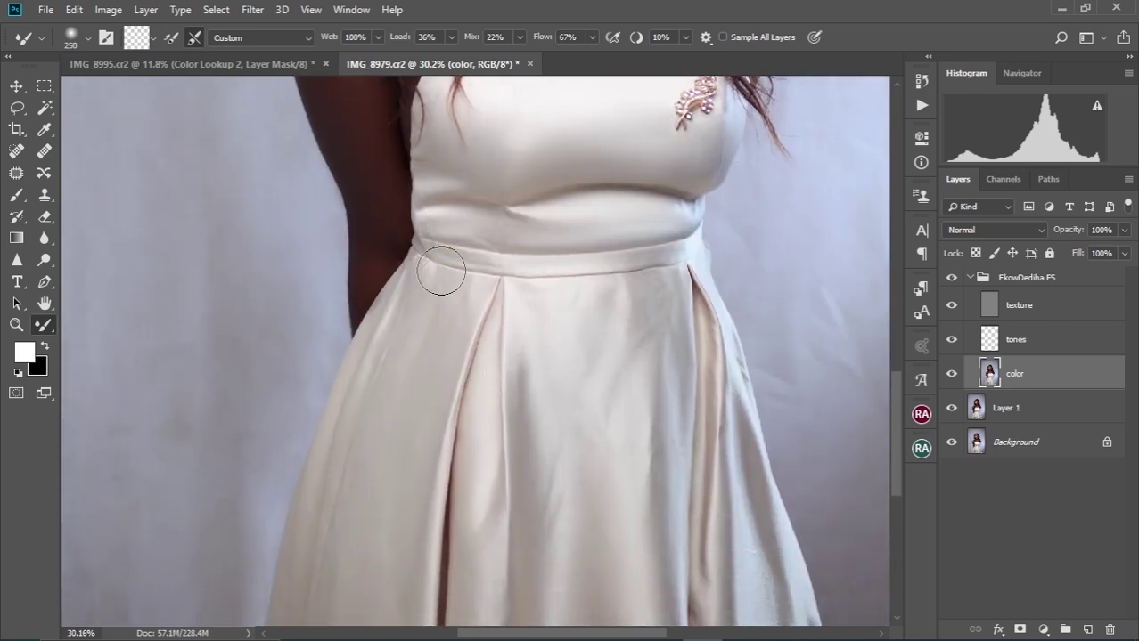
{"action": "key", "text": "bracketright"}
{"action": "key", "text": "bracketright"}
{"action": "scroll", "coordinate": [414, 350], "scroll_direction": "down", "scroll_amount": 4}
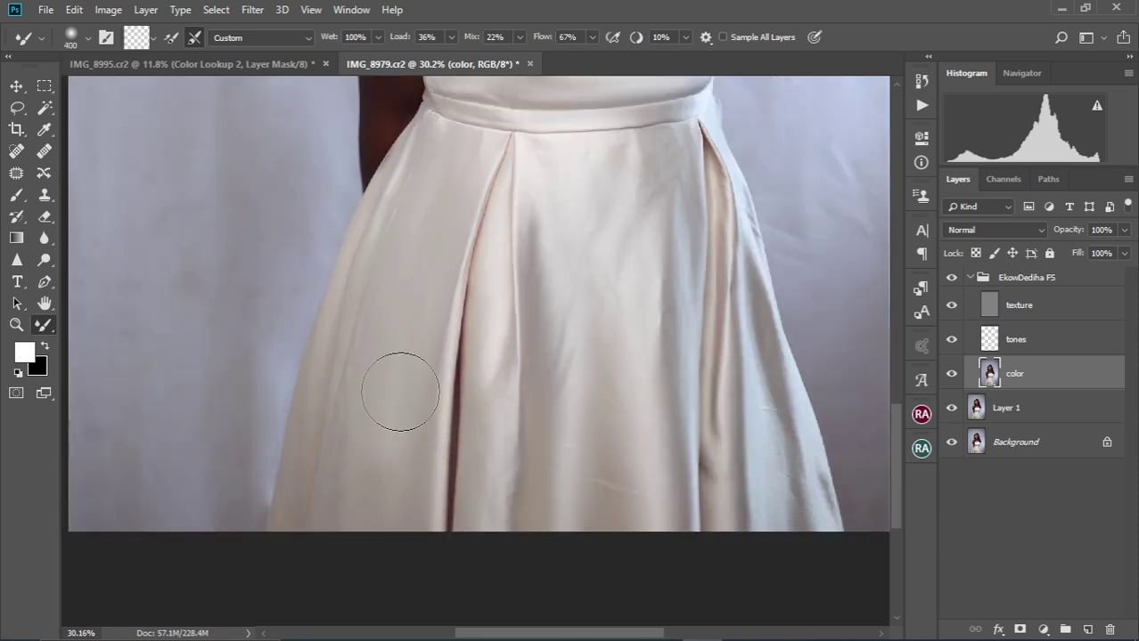
{"action": "key", "text": "bracketleft"}
{"action": "key", "text": "bracketleft"}
{"action": "key", "text": "bracketleft"}
{"action": "left_click_drag", "start_coordinate": [295, 521], "coordinate": [302, 457]}
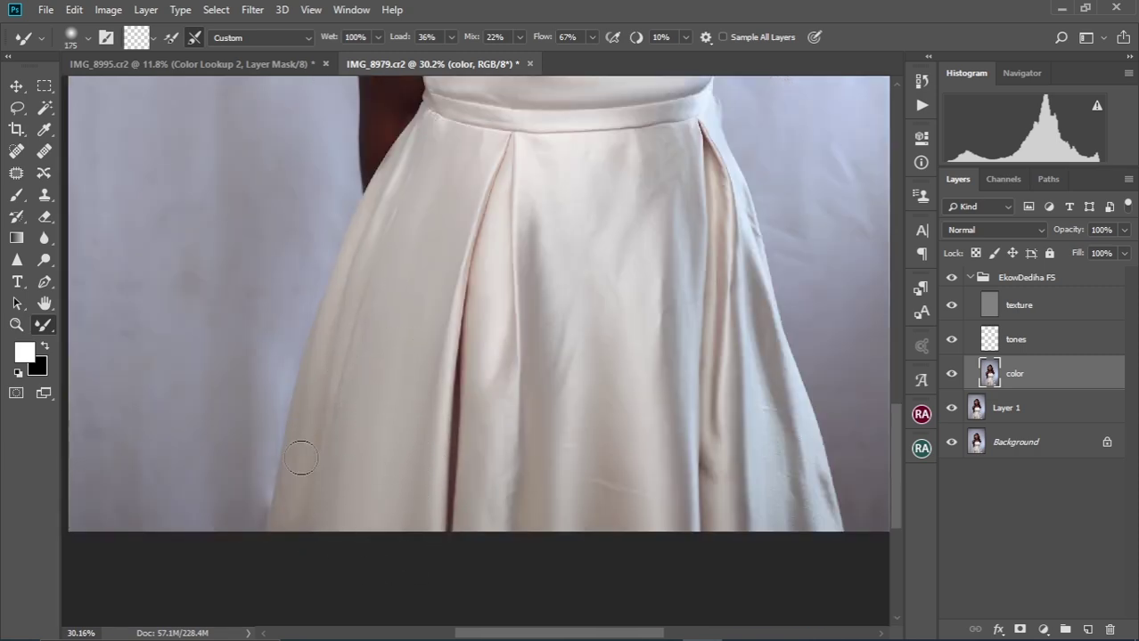
Smooth the upper skirt fabric and the long fold on the skirt's right side.
{"action": "key", "text": "bracketright"}
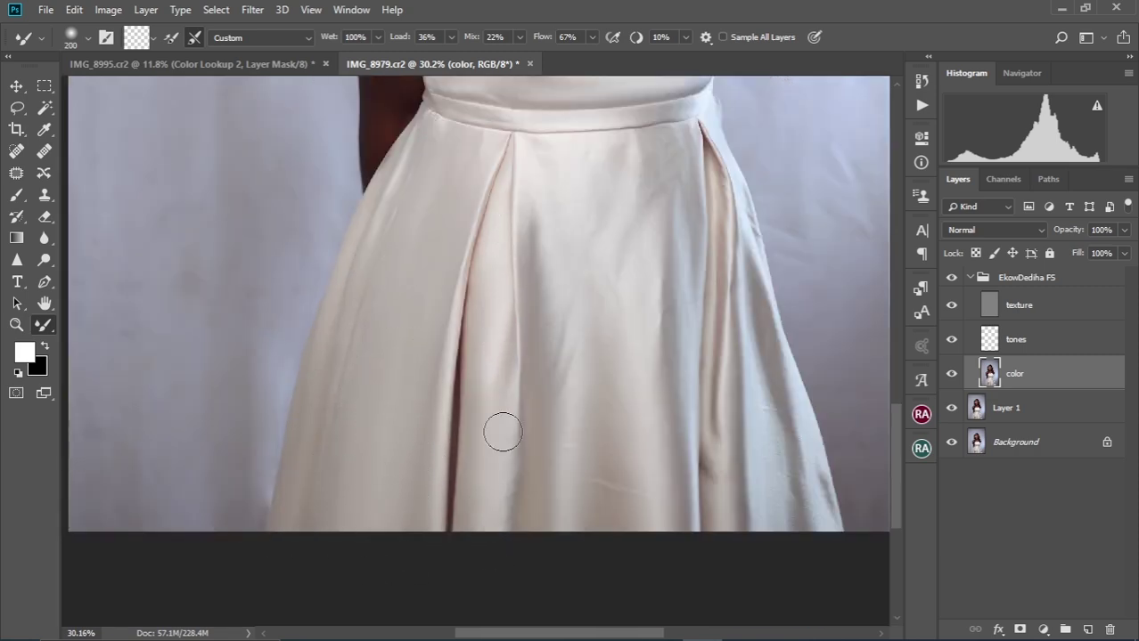
{"action": "key", "text": "bracketright"}
{"action": "key", "text": "bracketright"}
{"action": "left_click_drag", "start_coordinate": [537, 280], "coordinate": [539, 267]}
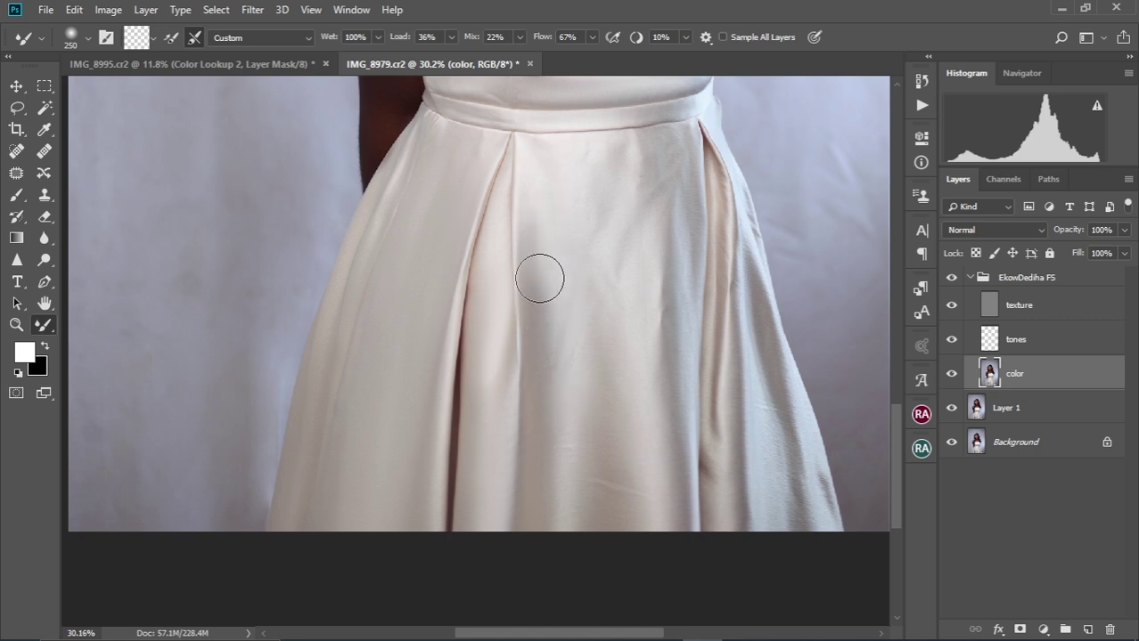
{"action": "key", "text": "bracketleft"}
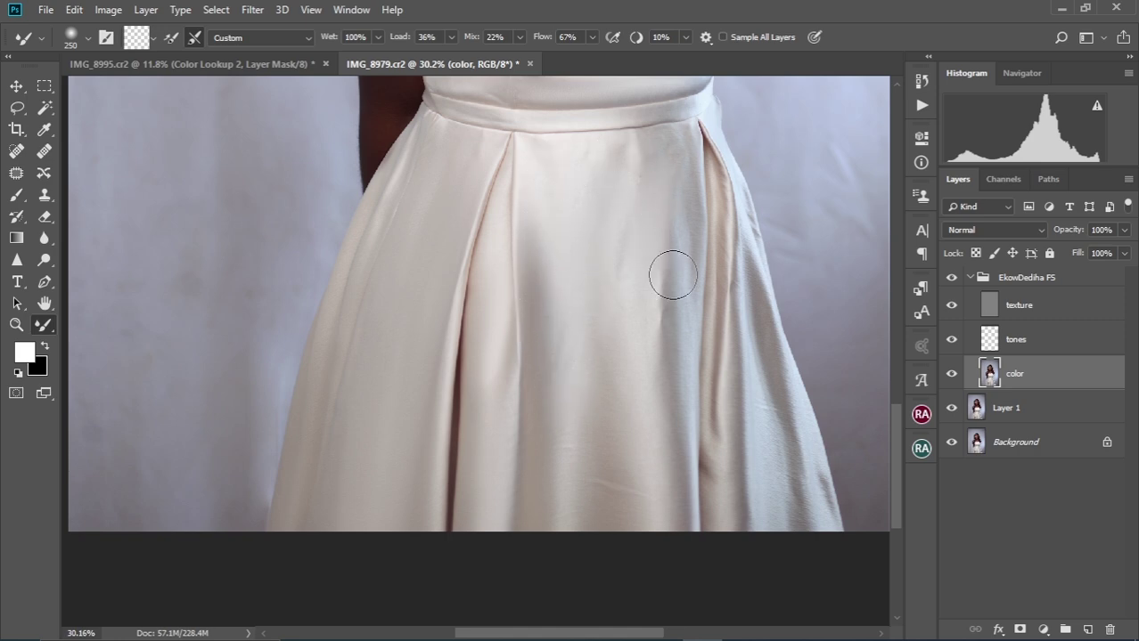
{"action": "key", "text": "bracketleft"}
{"action": "key", "text": "bracketright"}
{"action": "key", "text": "bracketright"}
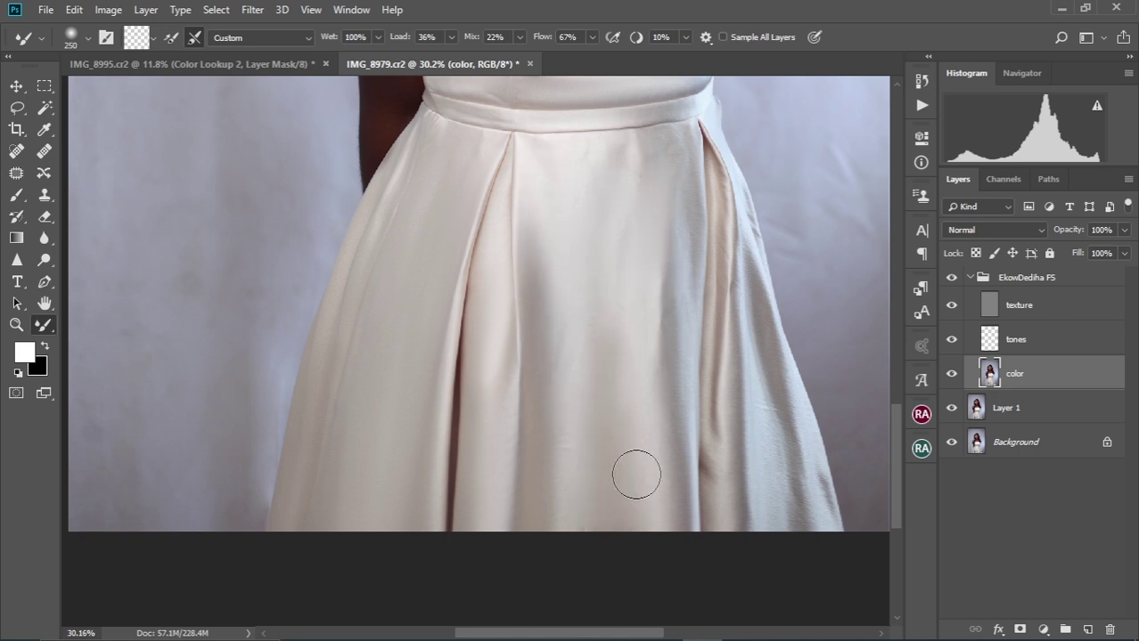
{"action": "key", "text": "bracketleft"}
{"action": "key", "text": "bracketleft"}
{"action": "left_click_drag", "start_coordinate": [724, 465], "coordinate": [719, 496]}
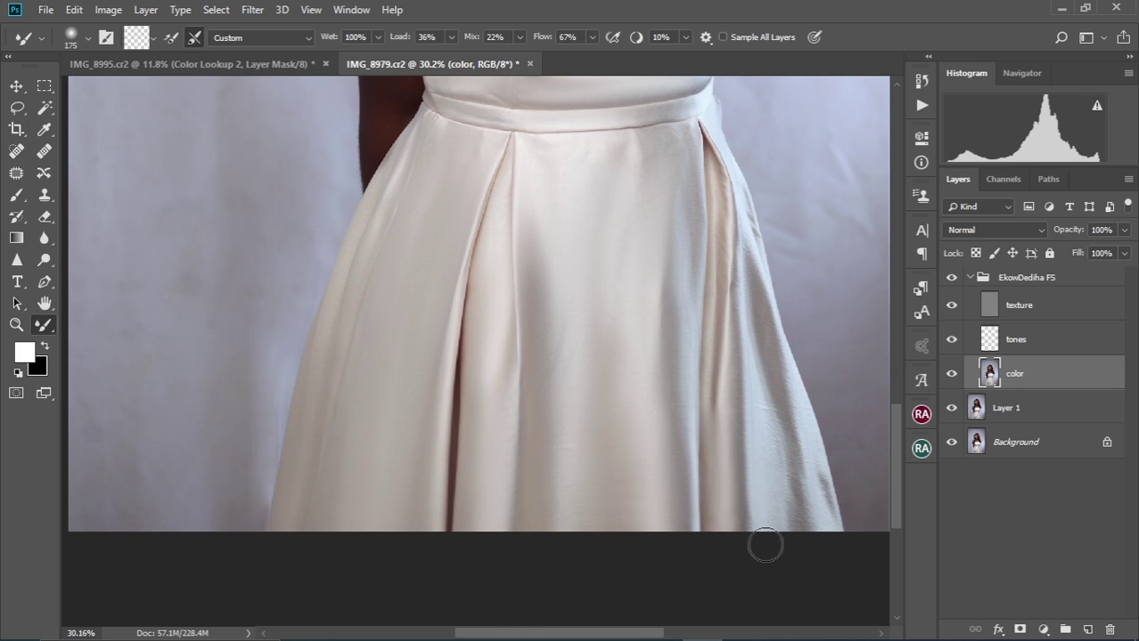
{"action": "left_click_drag", "start_coordinate": [781, 471], "coordinate": [720, 198]}
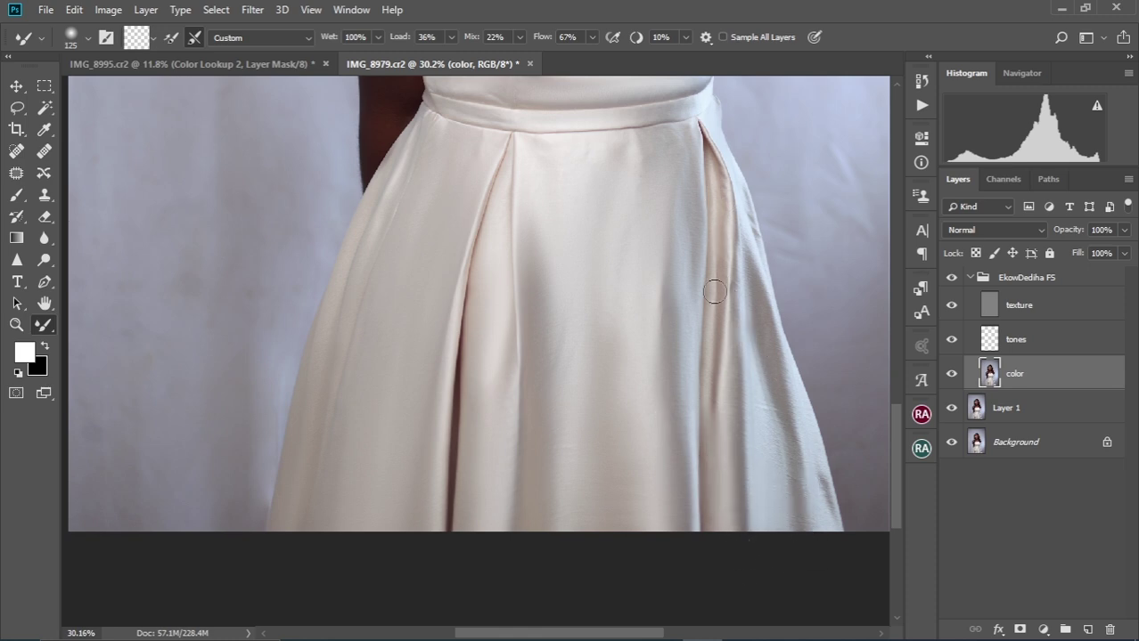
{"action": "left_click_drag", "start_coordinate": [714, 292], "coordinate": [714, 255]}
{"action": "key", "text": "bracketright"}
{"action": "key", "text": "bracketright"}
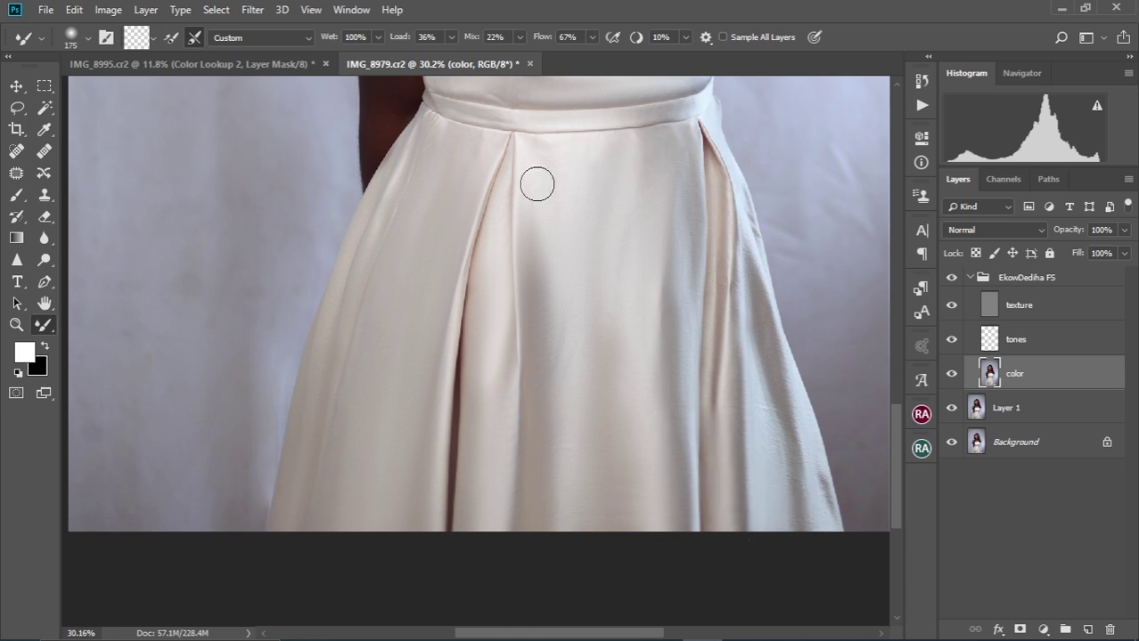
Zoom in on the face and size the Mixer Brush down for the cheeks.
{"action": "key", "text": "ctrl+0"}
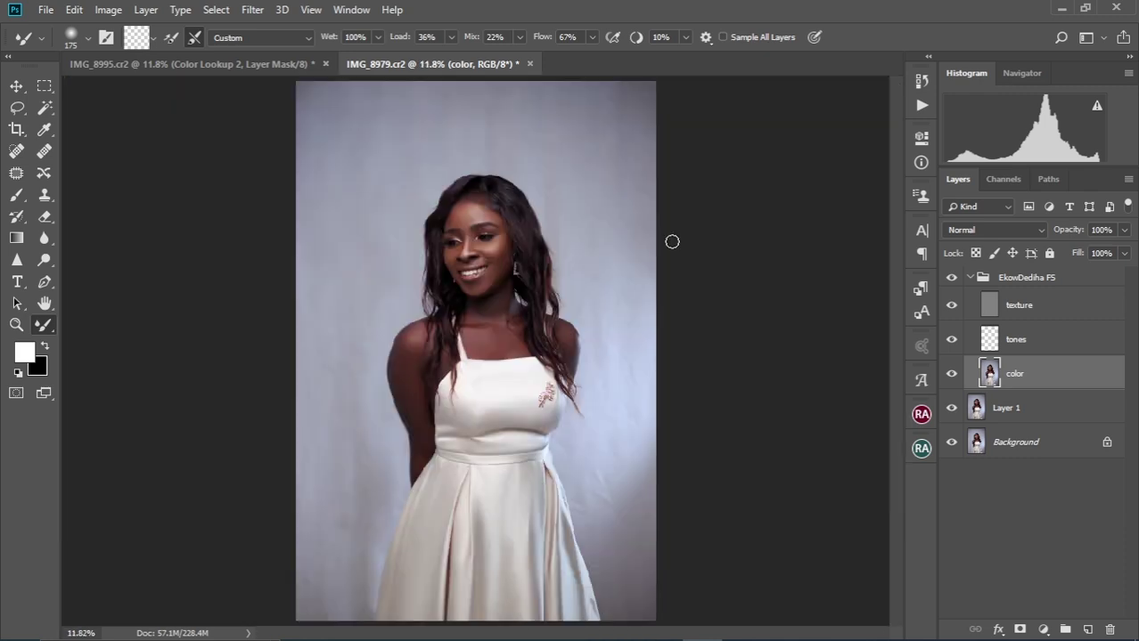
{"action": "scroll", "coordinate": [504, 288], "scroll_direction": "up", "scroll_amount": 5}
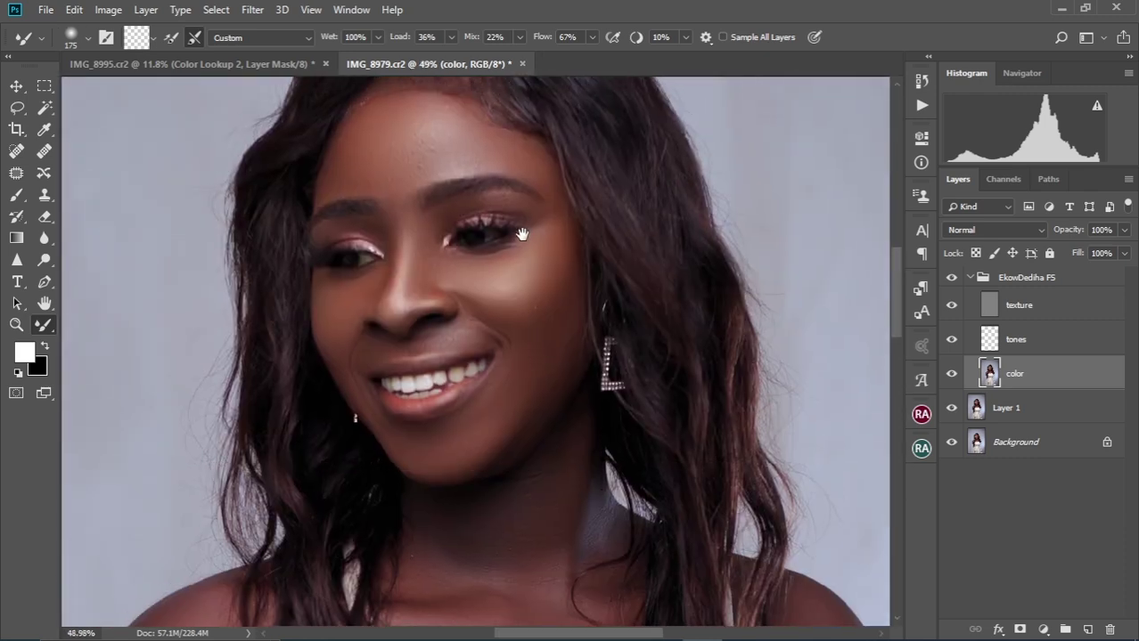
{"action": "key", "text": "bracketleft"}
{"action": "key", "text": "bracketleft"}
{"action": "key", "text": "bracketleft"}
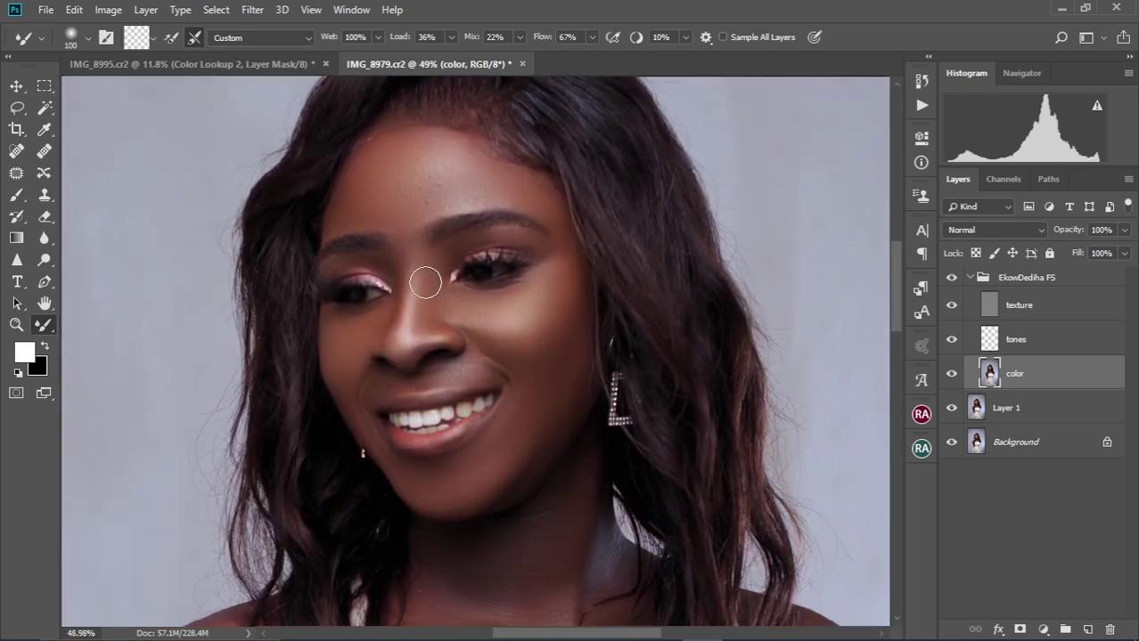
{"action": "left_click_drag", "start_coordinate": [494, 379], "coordinate": [517, 294]}
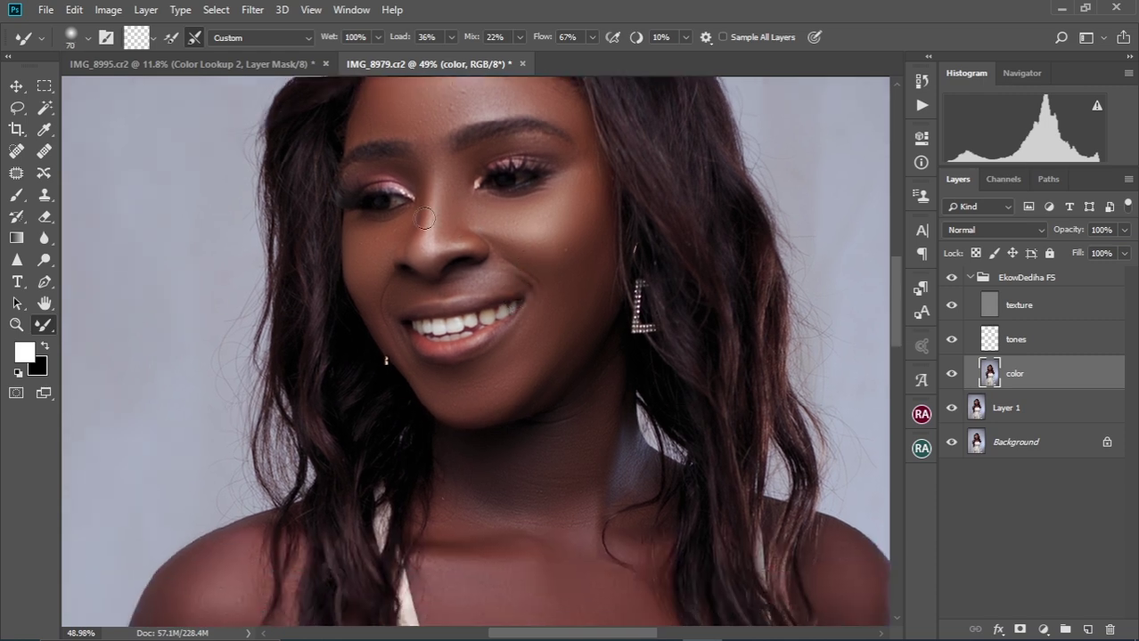
{"action": "key", "text": "bracketleft"}
{"action": "key", "text": "bracketleft"}
{"action": "key", "text": "bracketleft"}
{"action": "key", "text": "bracketright"}
{"action": "key", "text": "bracketright"}
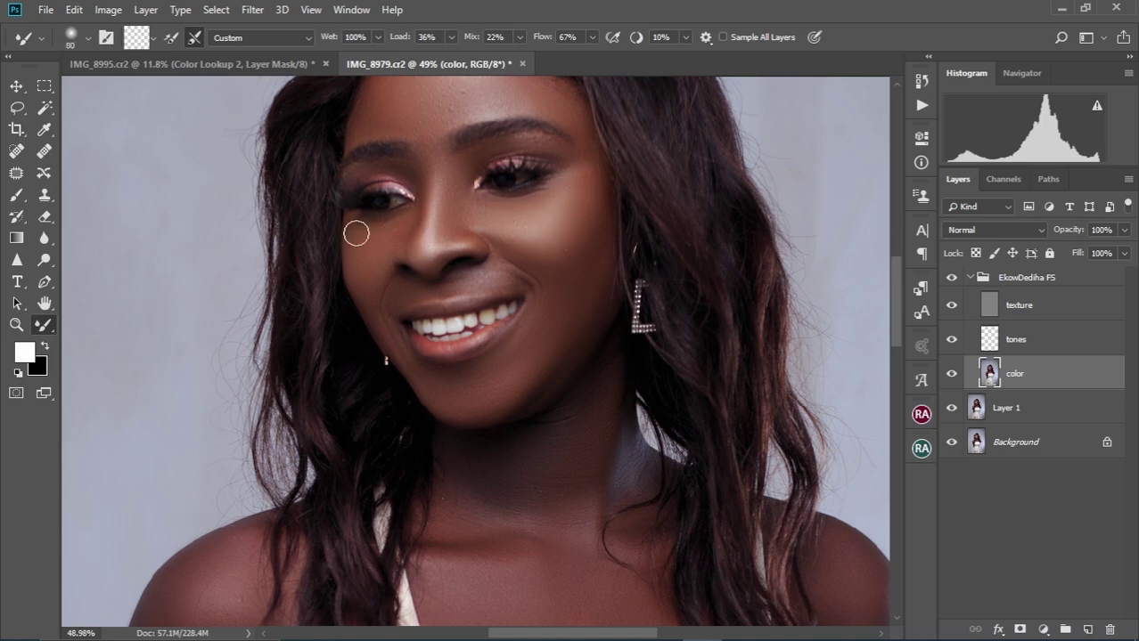
Smooth and lighten the cheek below the eye, then make the texture layer active.
{"action": "scroll", "coordinate": [456, 243], "scroll_direction": "down", "scroll_amount": 3}
{"action": "scroll", "coordinate": [450, 222], "scroll_direction": "up", "scroll_amount": 3}
{"action": "scroll", "coordinate": [445, 211], "scroll_direction": "up", "scroll_amount": 2}
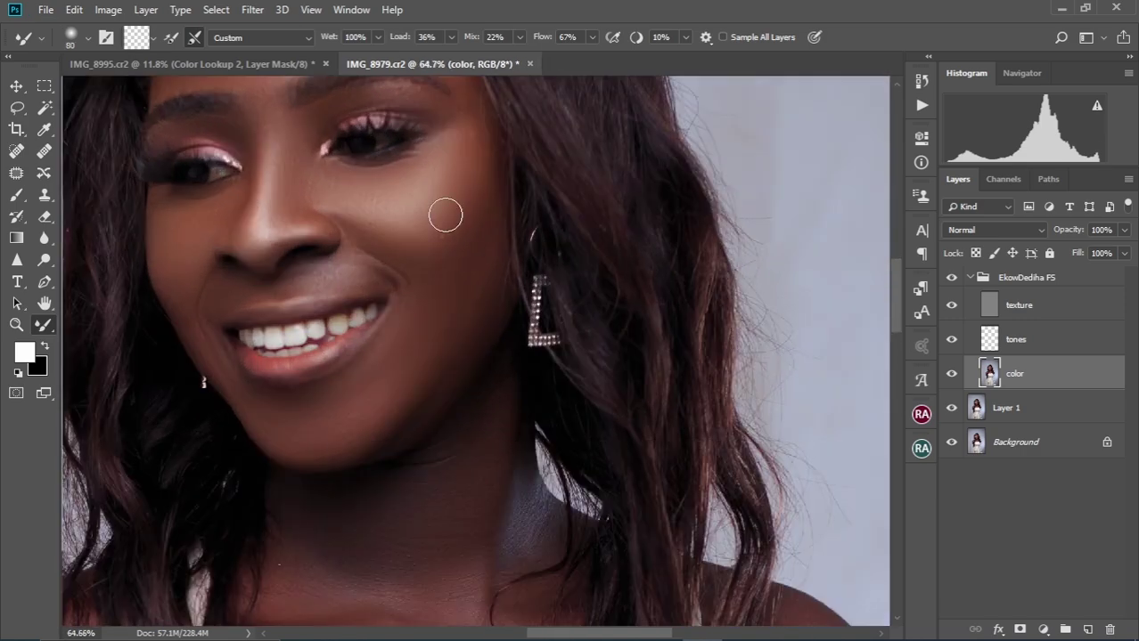
{"action": "mouse_move", "coordinate": [431, 189]}
{"action": "left_mouse_down"}
{"action": "mouse_move", "coordinate": [448, 182]}
{"action": "mouse_move", "coordinate": [448, 159]}
{"action": "left_mouse_up"}
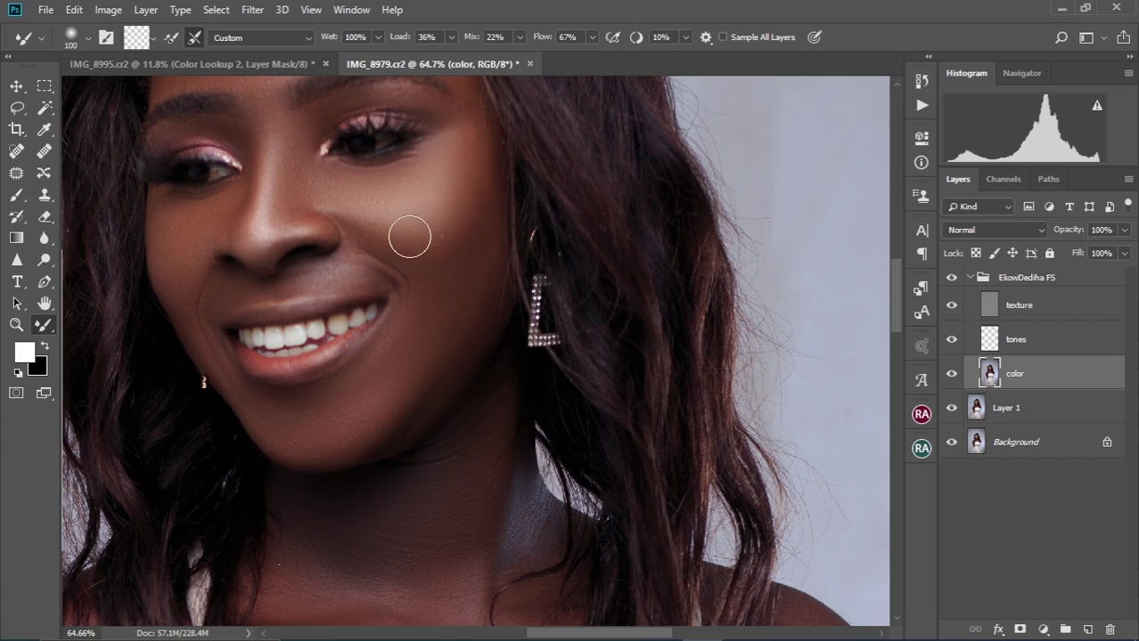
{"action": "scroll", "coordinate": [448, 272], "scroll_direction": "down", "scroll_amount": 3}
{"action": "scroll", "coordinate": [449, 275], "scroll_direction": "down", "scroll_amount": 2}
{"action": "scroll", "coordinate": [444, 318], "scroll_direction": "up", "scroll_amount": 4}
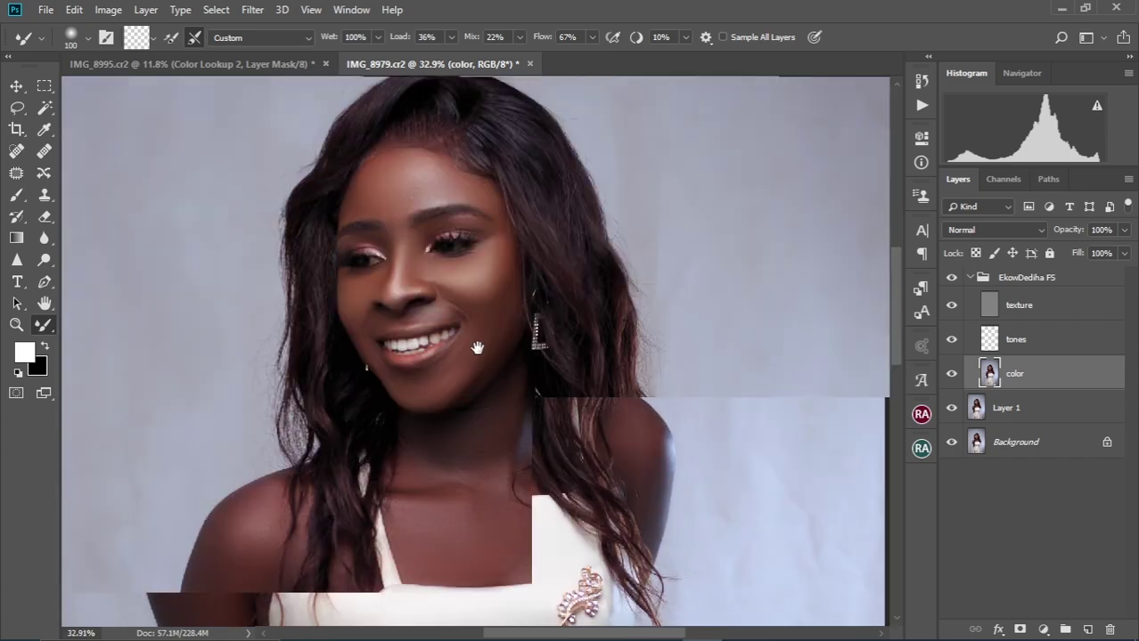
{"action": "scroll", "coordinate": [603, 371], "scroll_direction": "up", "scroll_amount": 3}
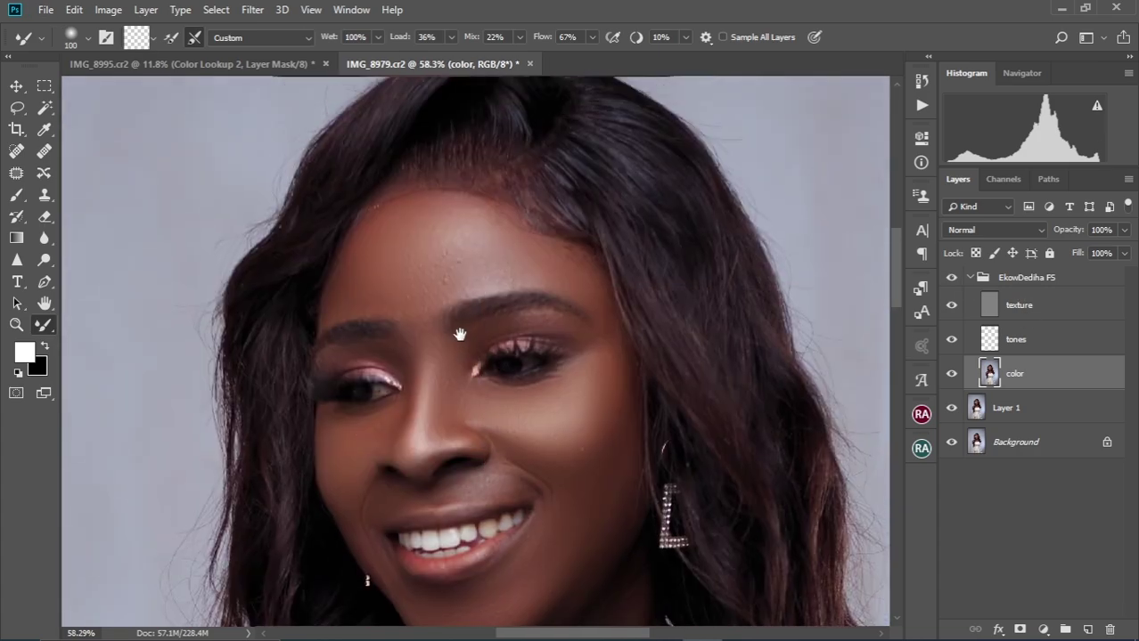
{"action": "left_click", "coordinate": [1022, 306]}
With the Spot Healing Brush, heal the specks along the hairline and on the forehead.
{"action": "key", "text": "j"}
{"action": "scroll", "coordinate": [384, 208], "scroll_direction": "up", "scroll_amount": 4}
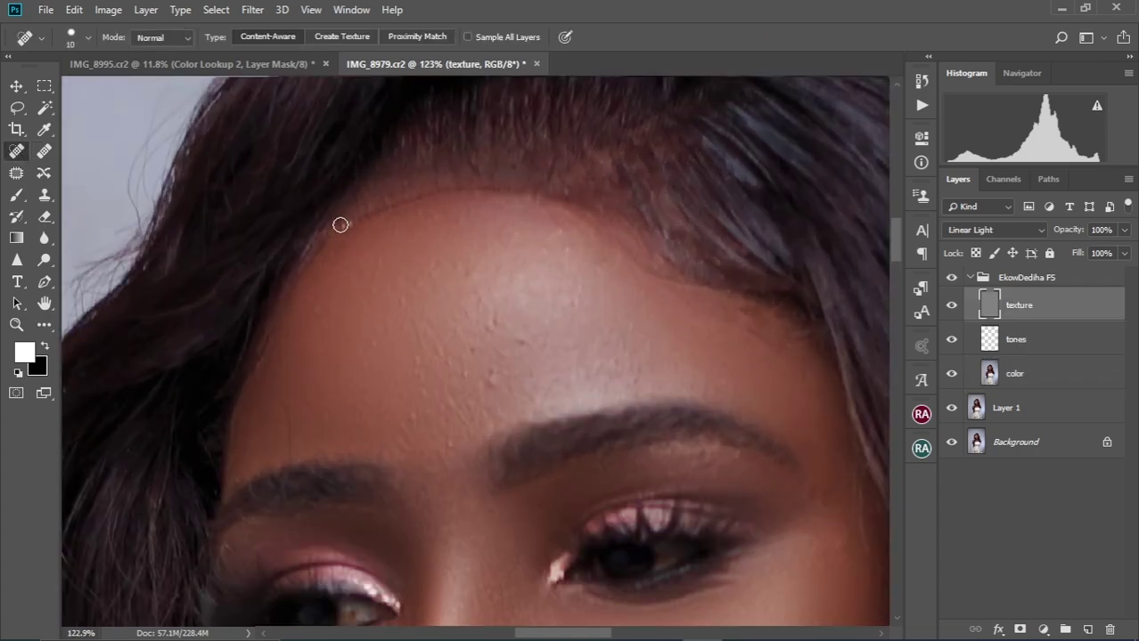
{"action": "left_click_drag", "start_coordinate": [334, 229], "coordinate": [414, 199]}
{"action": "left_click_drag", "start_coordinate": [504, 195], "coordinate": [531, 187]}
{"action": "scroll", "coordinate": [515, 352], "scroll_direction": "up", "scroll_amount": 2}
{"action": "mouse_move", "coordinate": [449, 370]}
{"action": "left_mouse_down"}
{"action": "mouse_move", "coordinate": [447, 385]}
{"action": "mouse_move", "coordinate": [410, 338]}
{"action": "left_mouse_up"}
{"action": "left_click_drag", "start_coordinate": [356, 465], "coordinate": [356, 487]}
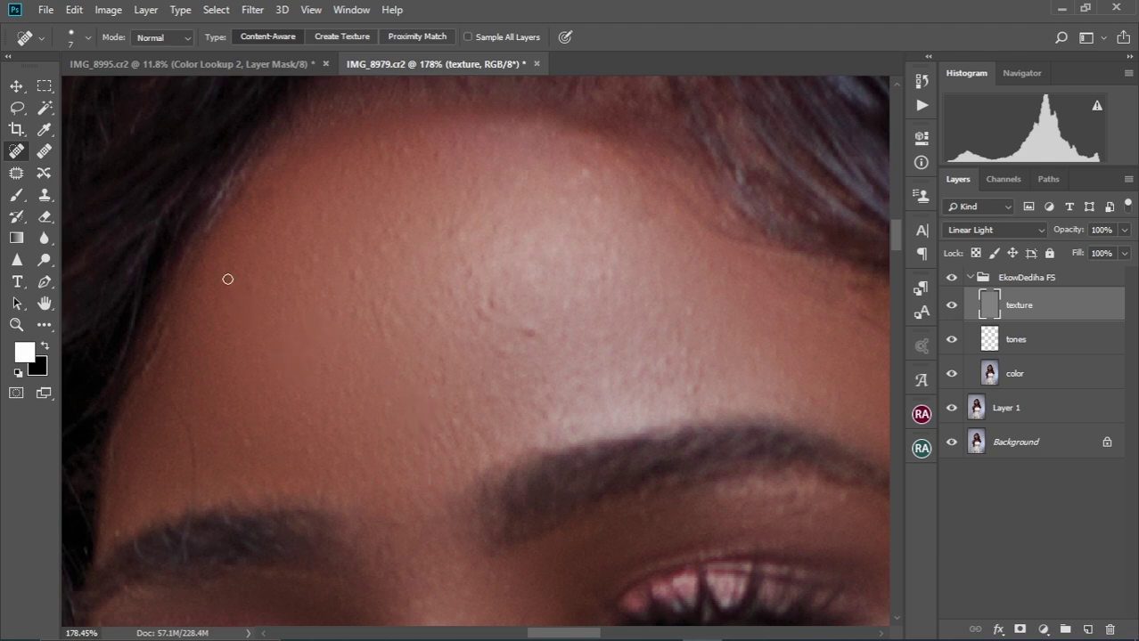
{"action": "left_click_drag", "start_coordinate": [356, 260], "coordinate": [356, 296]}
Heal the remaining bumps and spots across the centre and right of the forehead.
{"action": "left_click_drag", "start_coordinate": [448, 367], "coordinate": [443, 394]}
{"action": "mouse_move", "coordinate": [407, 203]}
{"action": "left_mouse_down"}
{"action": "mouse_move", "coordinate": [407, 234]}
{"action": "mouse_move", "coordinate": [362, 269]}
{"action": "left_mouse_up"}
{"action": "left_click_drag", "start_coordinate": [314, 242], "coordinate": [310, 276]}
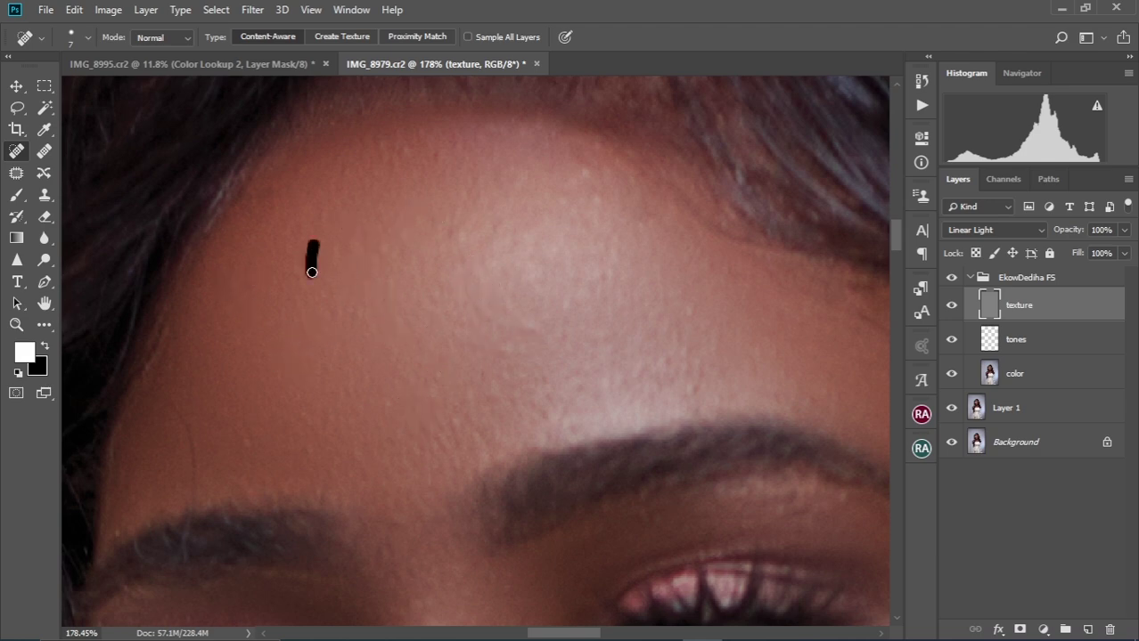
{"action": "left_click_drag", "start_coordinate": [409, 153], "coordinate": [404, 185]}
{"action": "left_click_drag", "start_coordinate": [441, 228], "coordinate": [441, 236]}
{"action": "left_click_drag", "start_coordinate": [571, 191], "coordinate": [570, 232]}
{"action": "left_click_drag", "start_coordinate": [604, 274], "coordinate": [609, 285]}
{"action": "left_click_drag", "start_coordinate": [554, 314], "coordinate": [538, 386]}
{"action": "scroll", "coordinate": [503, 376], "scroll_direction": "down", "scroll_amount": 2}
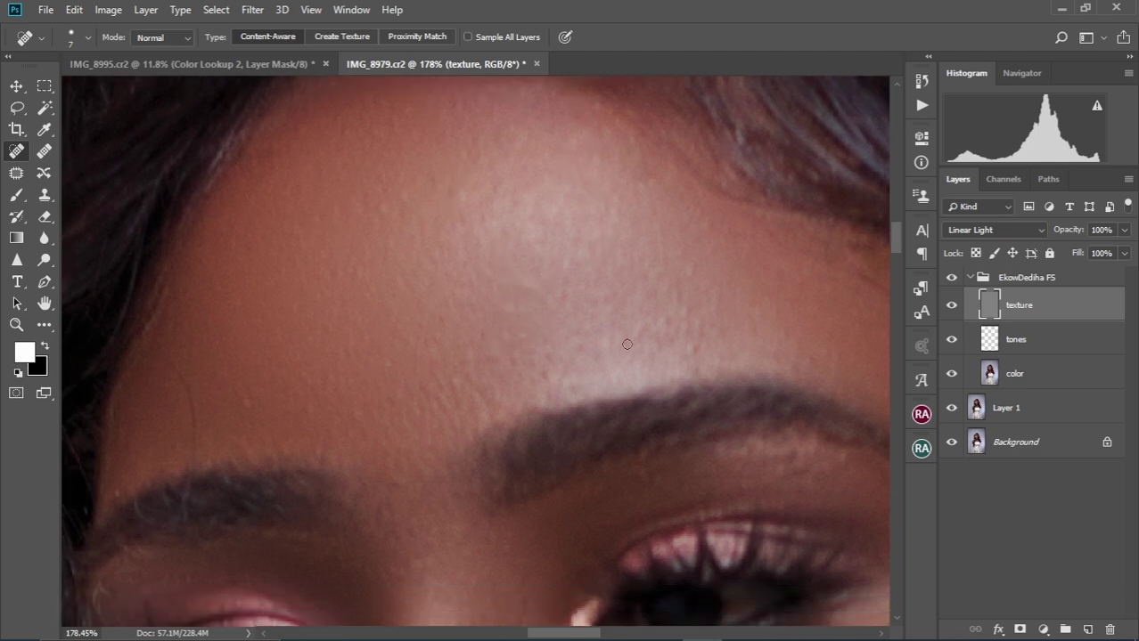
{"action": "left_click_drag", "start_coordinate": [668, 309], "coordinate": [685, 324]}
Heal the spots near the eyebrow.
{"action": "scroll", "coordinate": [610, 224], "scroll_direction": "down", "scroll_amount": 3}
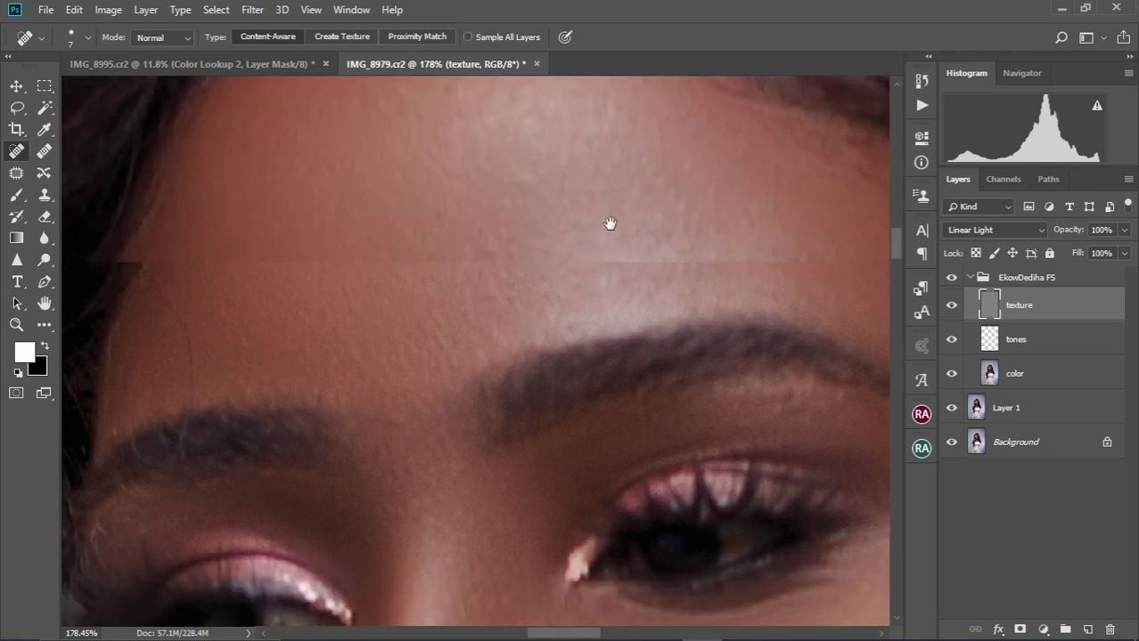
{"action": "scroll", "coordinate": [438, 324], "scroll_direction": "down", "scroll_amount": 2}
{"action": "scroll", "coordinate": [198, 232], "scroll_direction": "up", "scroll_amount": 2}
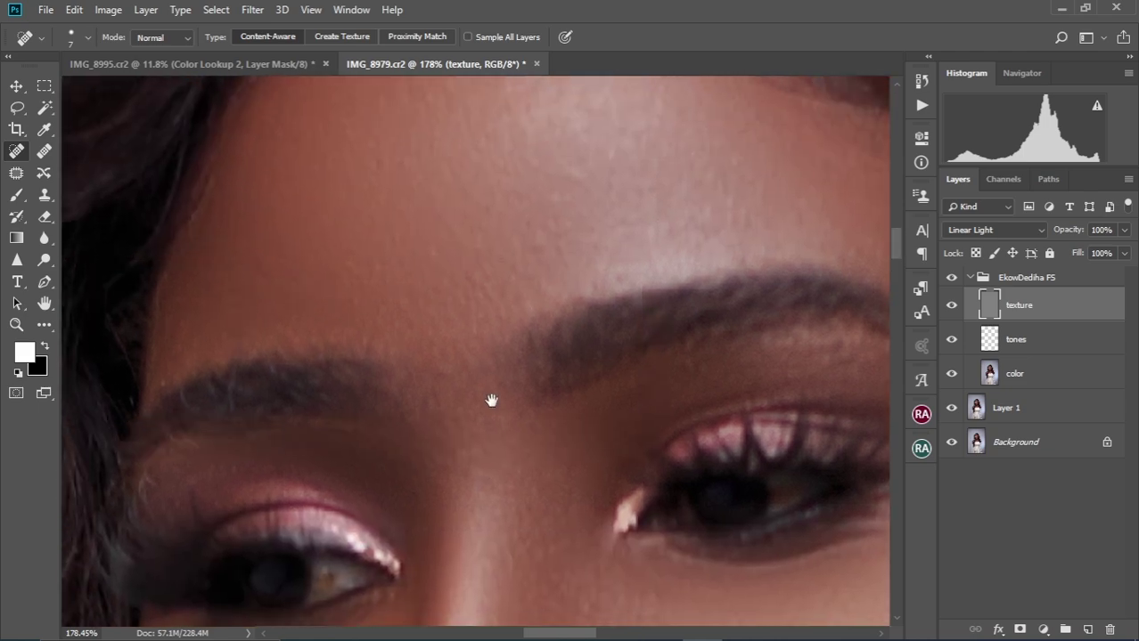
{"action": "scroll", "coordinate": [628, 176], "scroll_direction": "down", "scroll_amount": 5}
{"action": "mouse_move", "coordinate": [700, 188]}
{"action": "left_mouse_down"}
{"action": "mouse_move", "coordinate": [754, 187]}
{"action": "mouse_move", "coordinate": [804, 168]}
{"action": "left_mouse_up"}
{"action": "scroll", "coordinate": [647, 281], "scroll_direction": "down", "scroll_amount": 5}
{"action": "scroll", "coordinate": [758, 332], "scroll_direction": "up", "scroll_amount": 5}
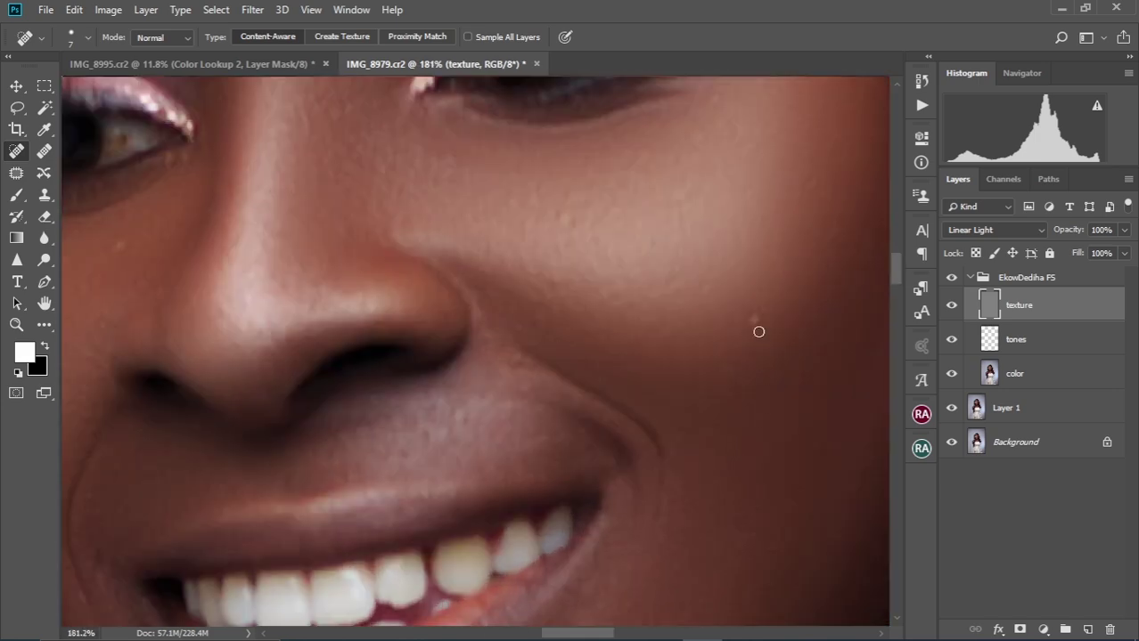
Heal the spots beside the nostril and on the cheek, then select the color layer.
{"action": "left_click_drag", "start_coordinate": [509, 361], "coordinate": [523, 364]}
{"action": "scroll", "coordinate": [628, 339], "scroll_direction": "left", "scroll_amount": 3}
{"action": "scroll", "coordinate": [628, 338], "scroll_direction": "left", "scroll_amount": 3}
{"action": "left_click_drag", "start_coordinate": [405, 236], "coordinate": [332, 297]}
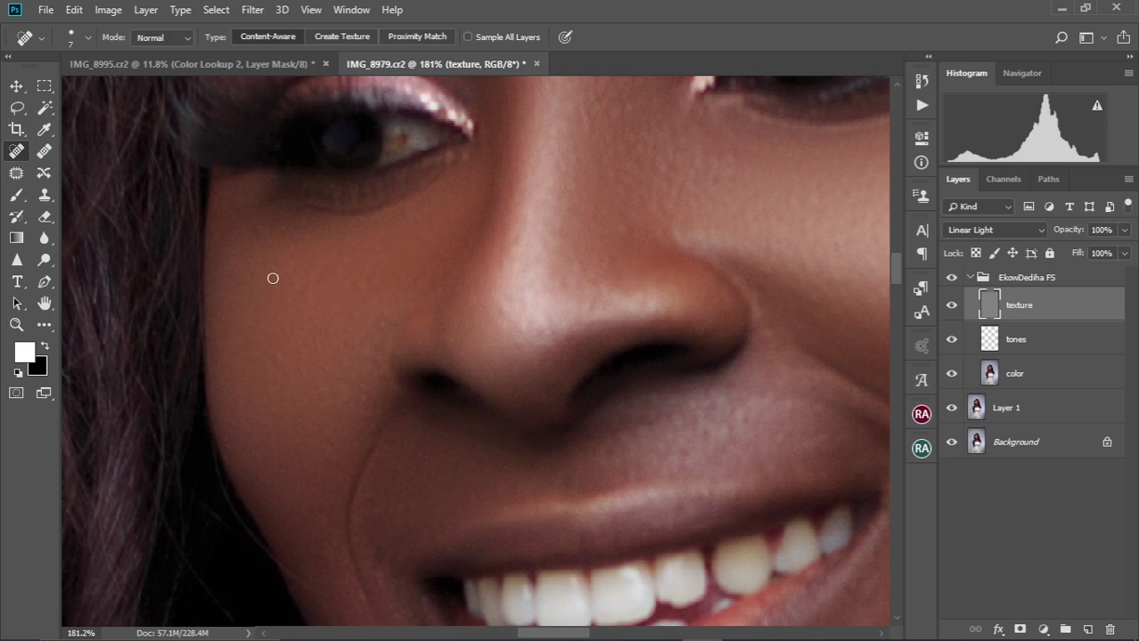
{"action": "left_click_drag", "start_coordinate": [272, 349], "coordinate": [283, 366]}
{"action": "left_click_drag", "start_coordinate": [383, 309], "coordinate": [374, 329]}
{"action": "scroll", "coordinate": [419, 426], "scroll_direction": "down", "scroll_amount": 3}
{"action": "scroll", "coordinate": [420, 426], "scroll_direction": "right", "scroll_amount": 1}
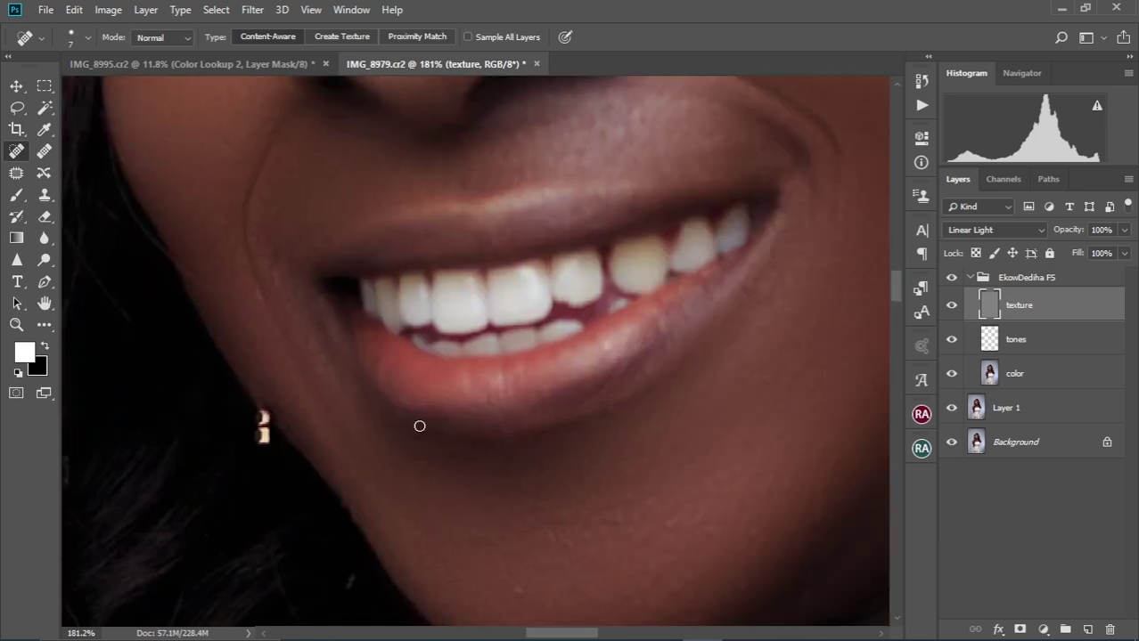
{"action": "scroll", "coordinate": [420, 426], "scroll_direction": "down", "scroll_amount": 10}
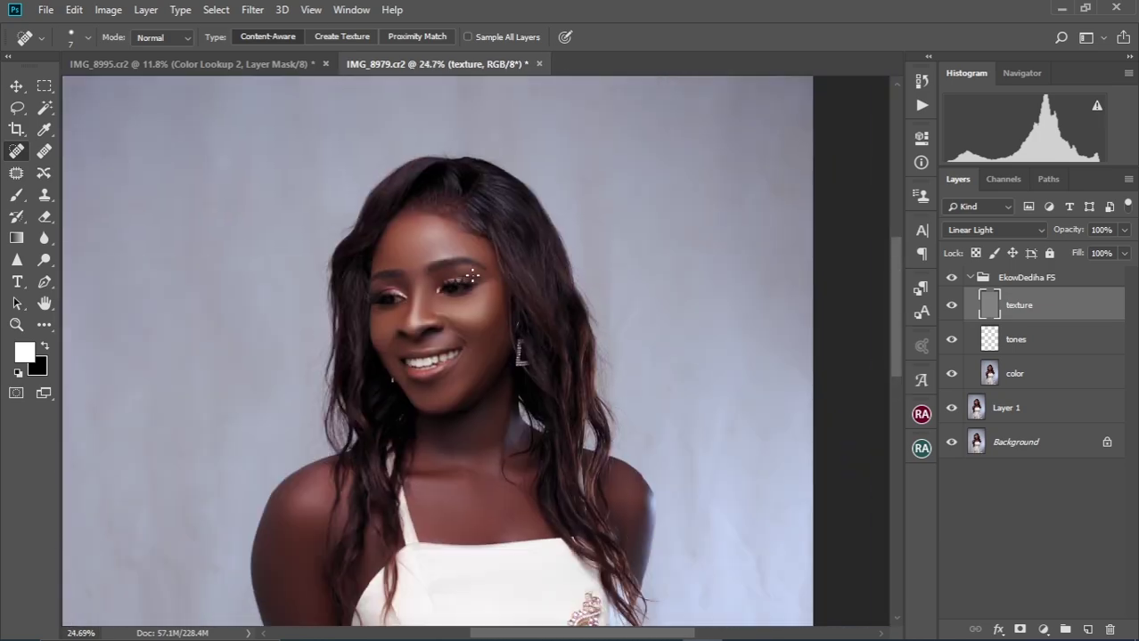
{"action": "scroll", "coordinate": [472, 276], "scroll_direction": "up", "scroll_amount": 5}
{"action": "scroll", "coordinate": [448, 196], "scroll_direction": "up", "scroll_amount": 3}
{"action": "left_click", "coordinate": [1016, 373]}
Blend the hair around the parting with the Mixer Brush, sized from 70 to 150.
{"action": "left_click", "coordinate": [45, 324]}
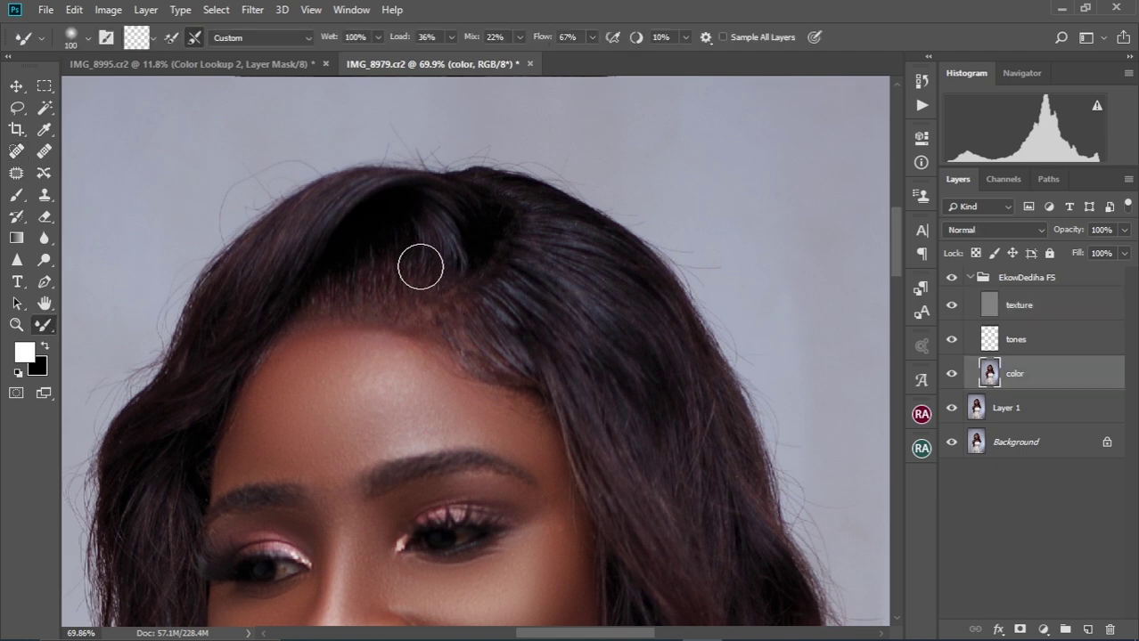
{"action": "key", "text": "bracketleft"}
{"action": "key", "text": "bracketleft"}
{"action": "key", "text": "bracketleft"}
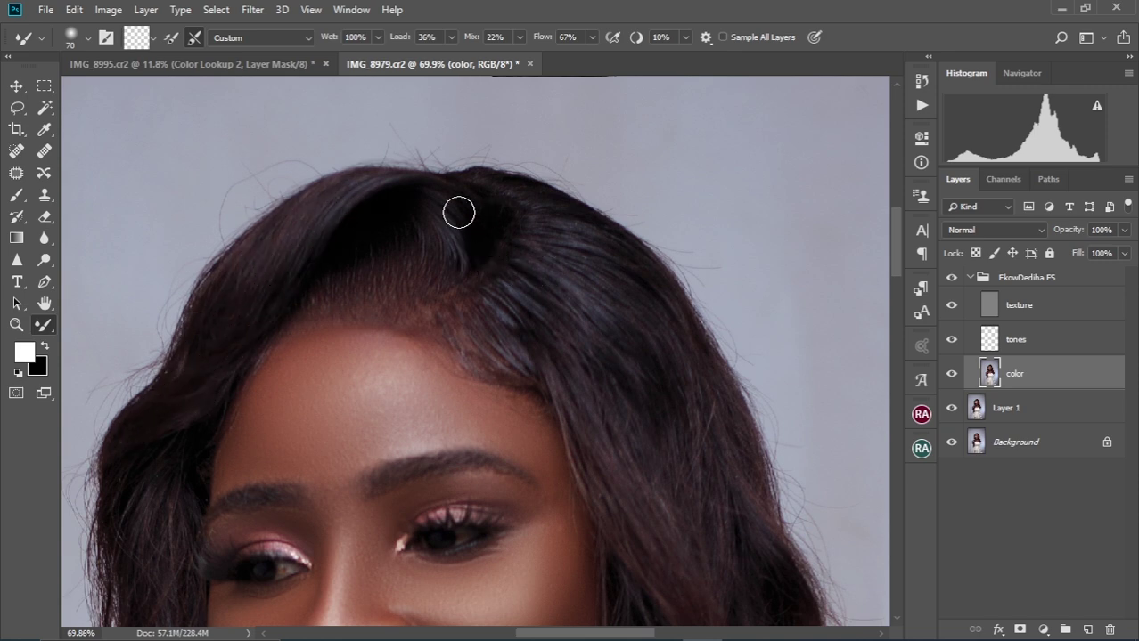
{"action": "left_click_drag", "start_coordinate": [436, 300], "coordinate": [509, 208]}
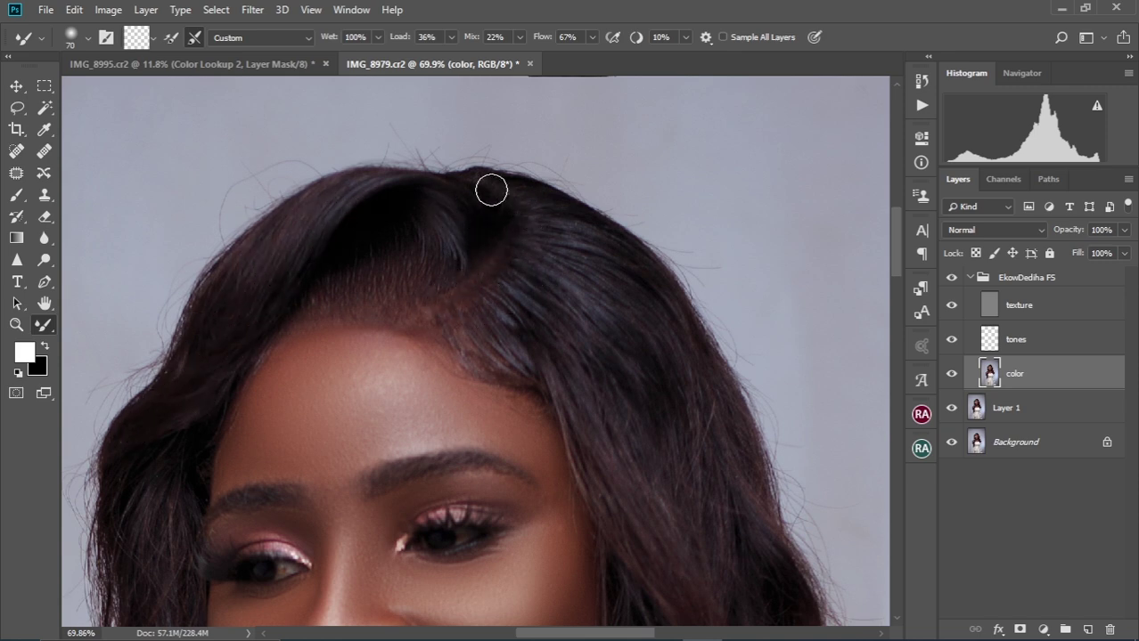
{"action": "key", "text": "bracketright"}
{"action": "key", "text": "bracketright"}
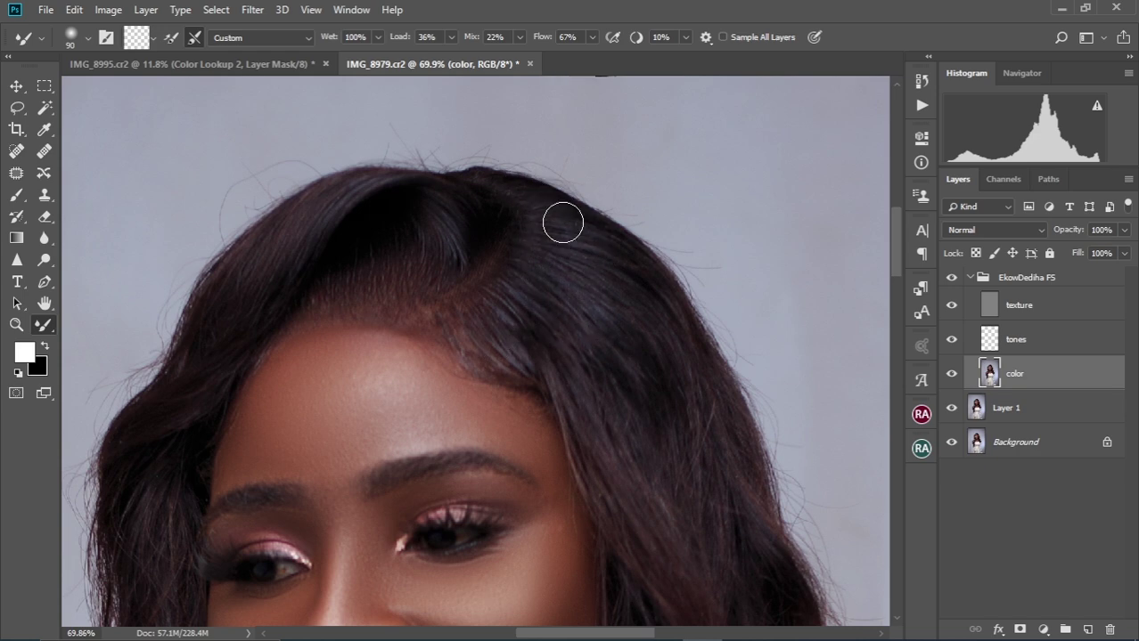
{"action": "scroll", "coordinate": [573, 402], "scroll_direction": "down", "scroll_amount": 5}
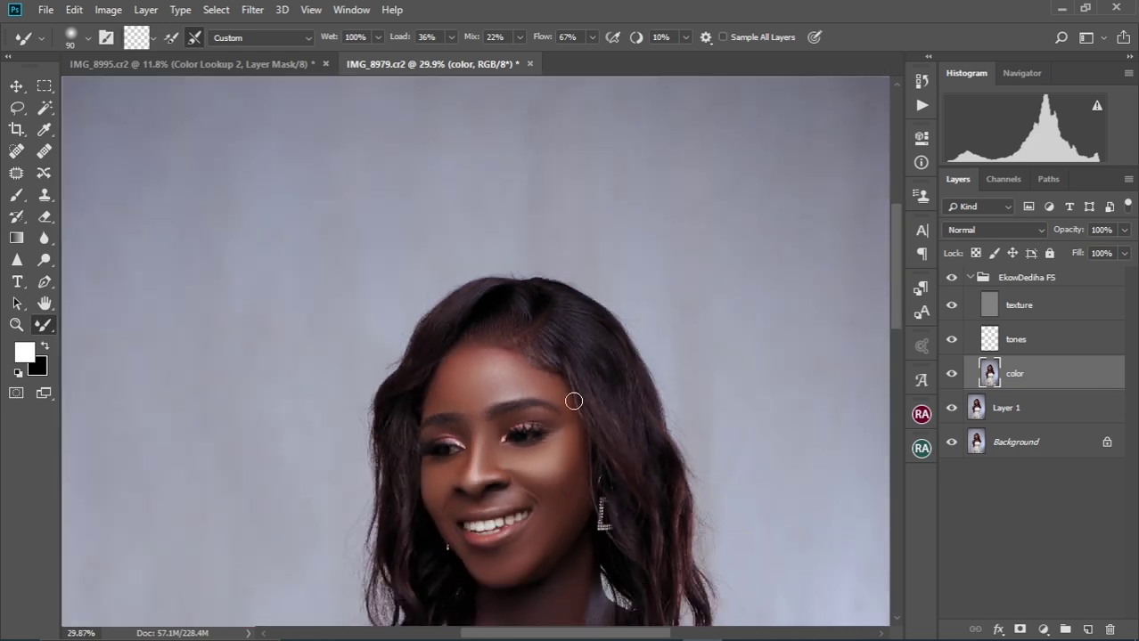
{"action": "left_click_drag", "start_coordinate": [572, 401], "coordinate": [565, 264]}
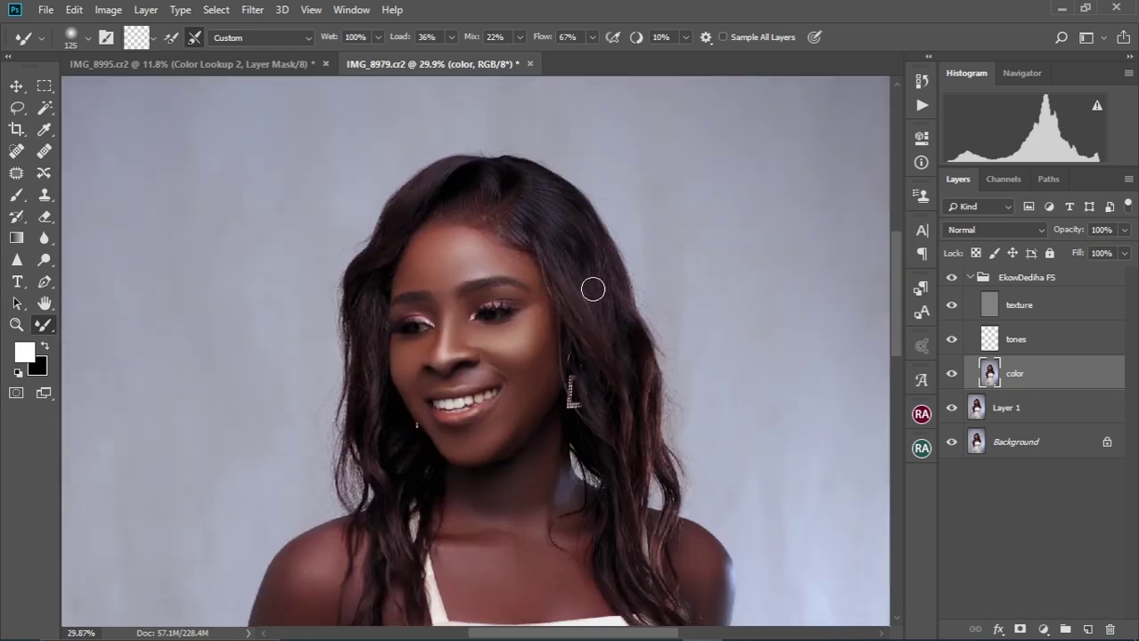
{"action": "key", "text": "bracketright"}
{"action": "left_click_drag", "start_coordinate": [393, 424], "coordinate": [438, 459]}
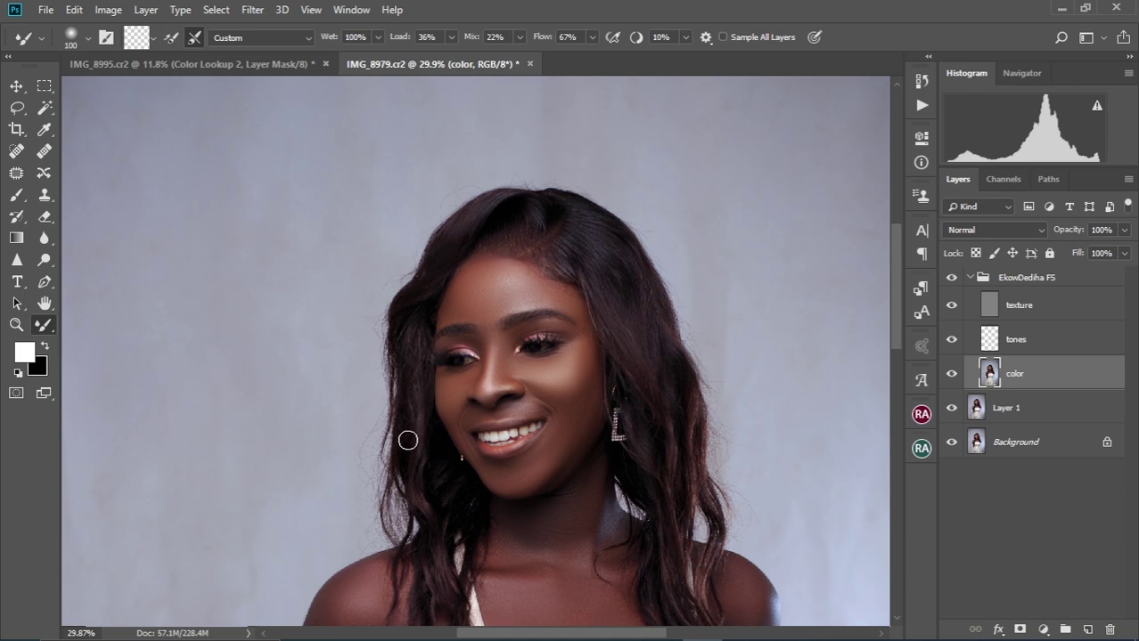
Zoom in on the face and blend the forehead skin with a 100–125 Mixer Brush.
{"action": "key", "text": "ctrl+0"}
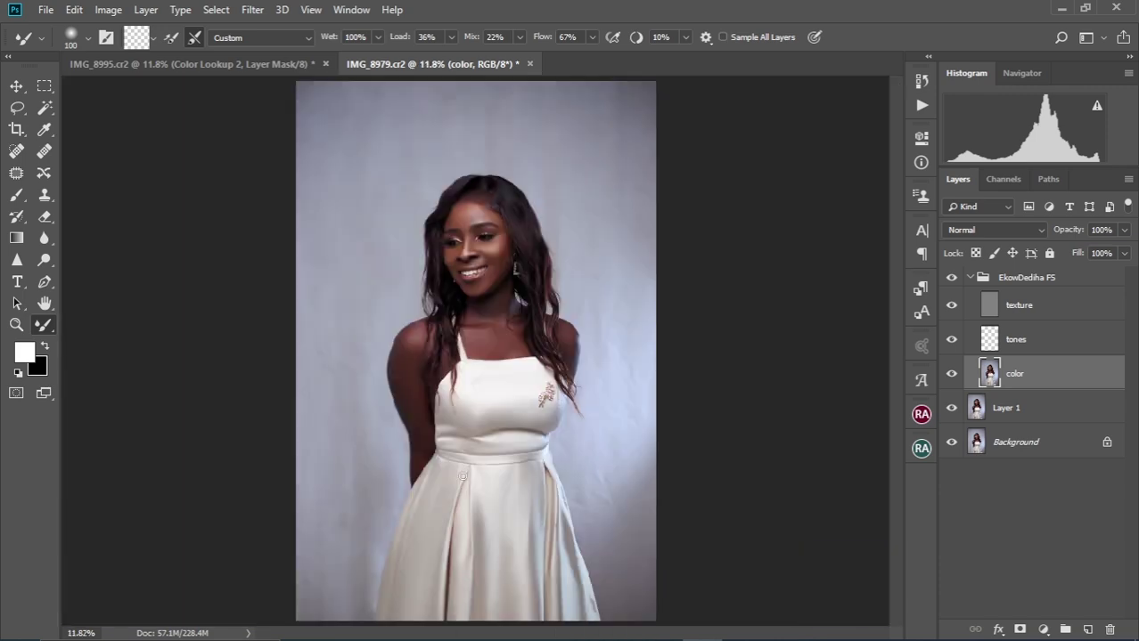
{"action": "left_click_drag", "start_coordinate": [481, 217], "coordinate": [610, 214]}
{"action": "key", "text": "["}
{"action": "key", "text": "["}
{"action": "key", "text": "["}
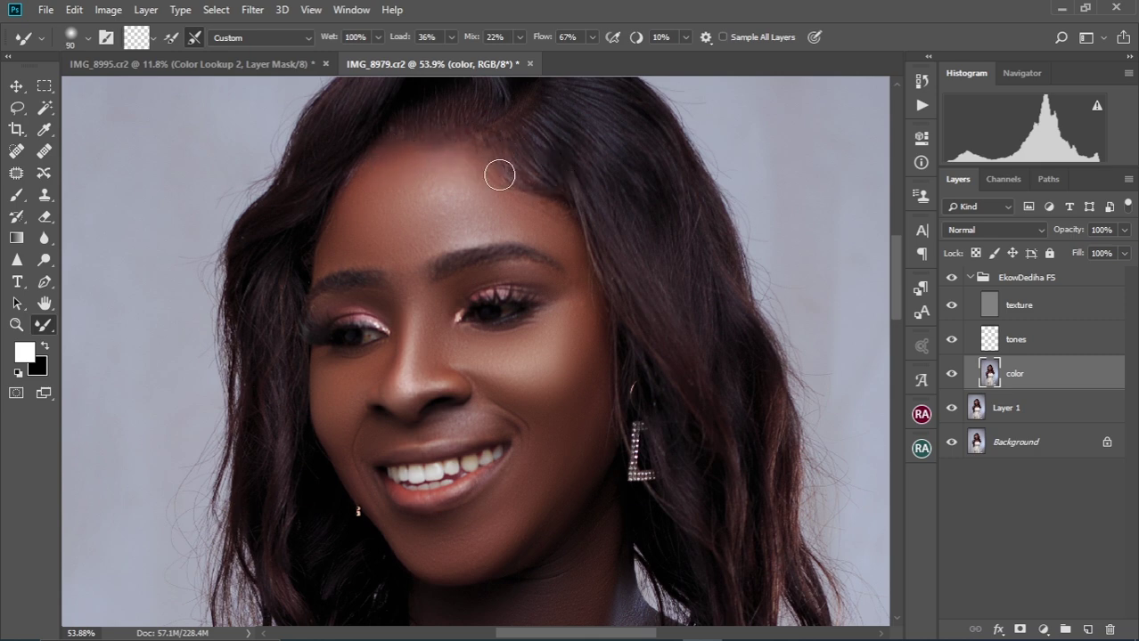
{"action": "key", "text": "bracketright"}
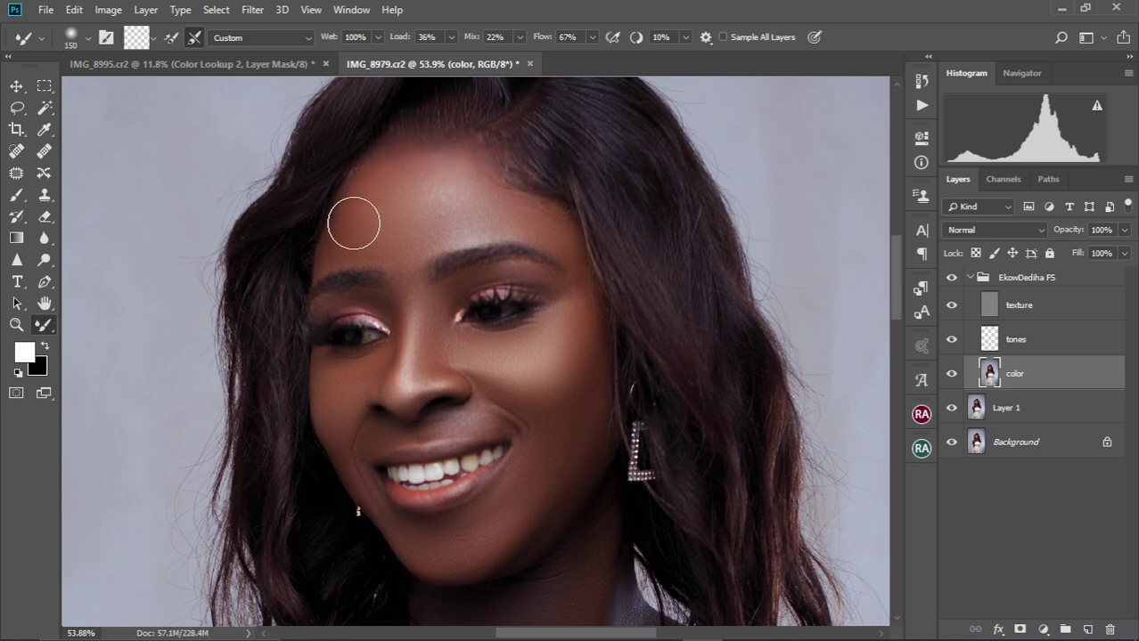
{"action": "key", "text": "bracketright"}
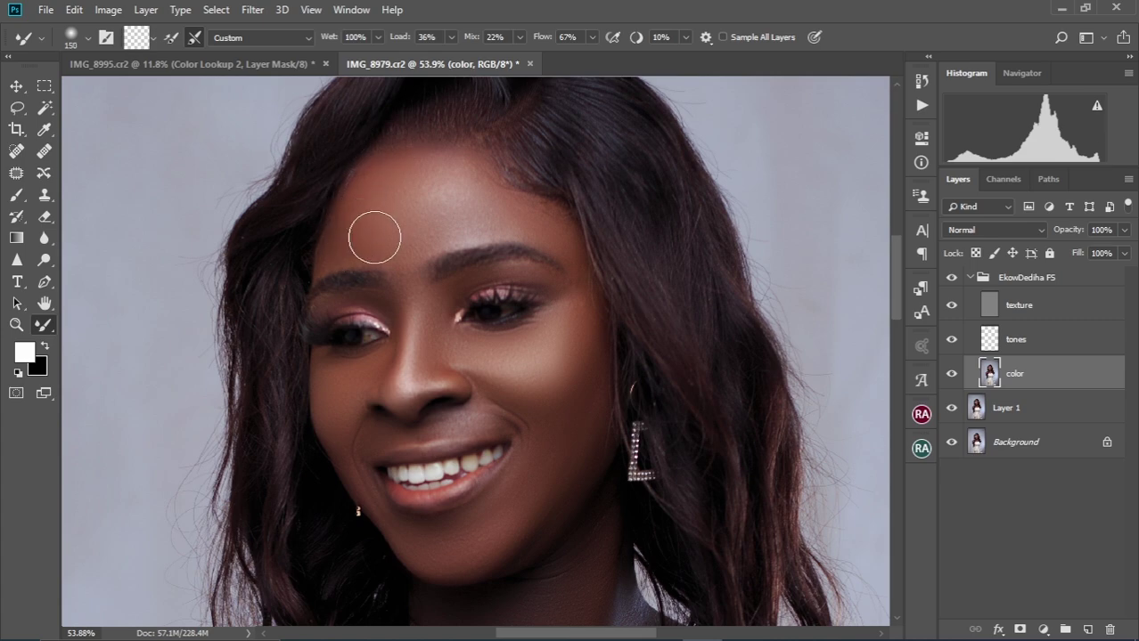
{"action": "key", "text": "bracketleft"}
{"action": "scroll", "coordinate": [508, 203], "scroll_direction": "down", "scroll_amount": 3}
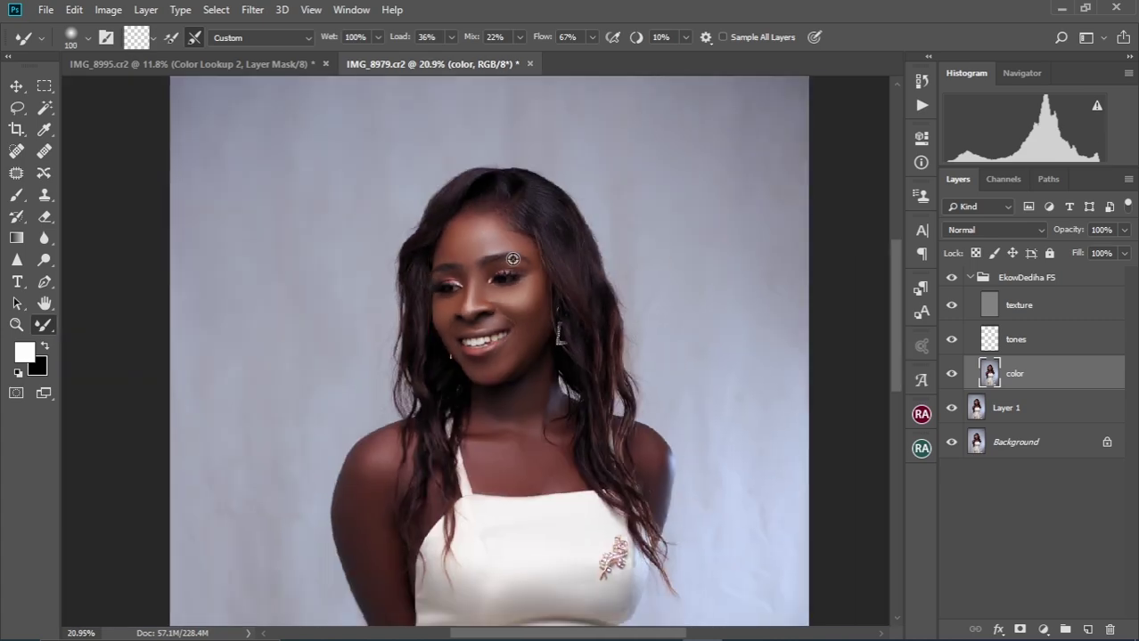
{"action": "scroll", "coordinate": [523, 265], "scroll_direction": "down", "scroll_amount": 2}
{"action": "scroll", "coordinate": [524, 264], "scroll_direction": "up", "scroll_amount": 2}
{"action": "scroll", "coordinate": [464, 241], "scroll_direction": "up", "scroll_amount": 2}
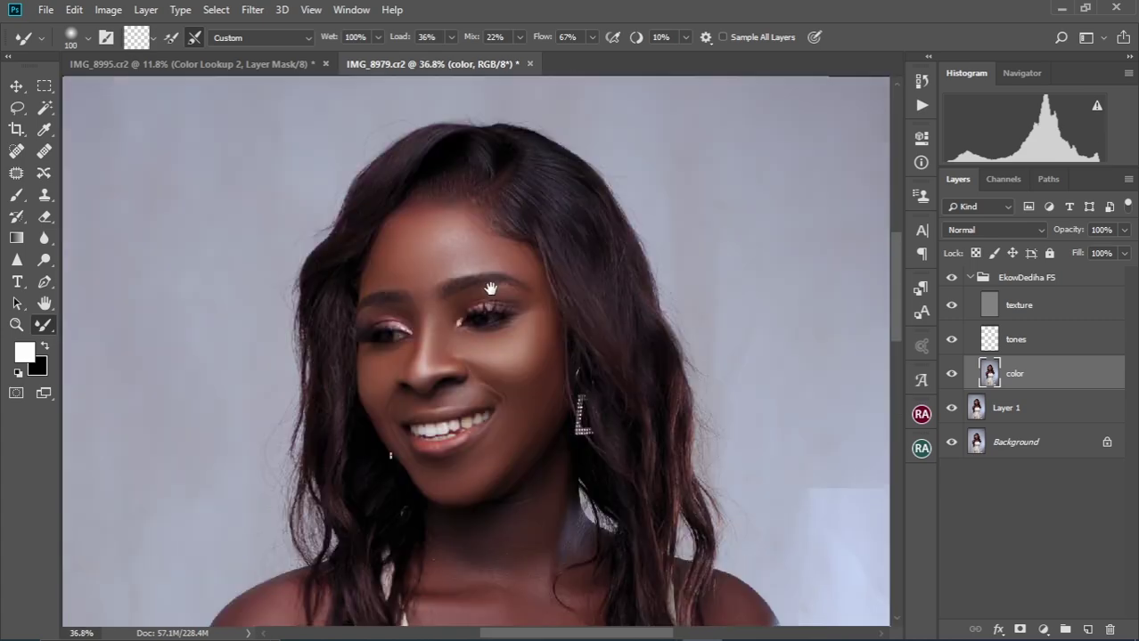
{"action": "key", "text": "bracketright"}
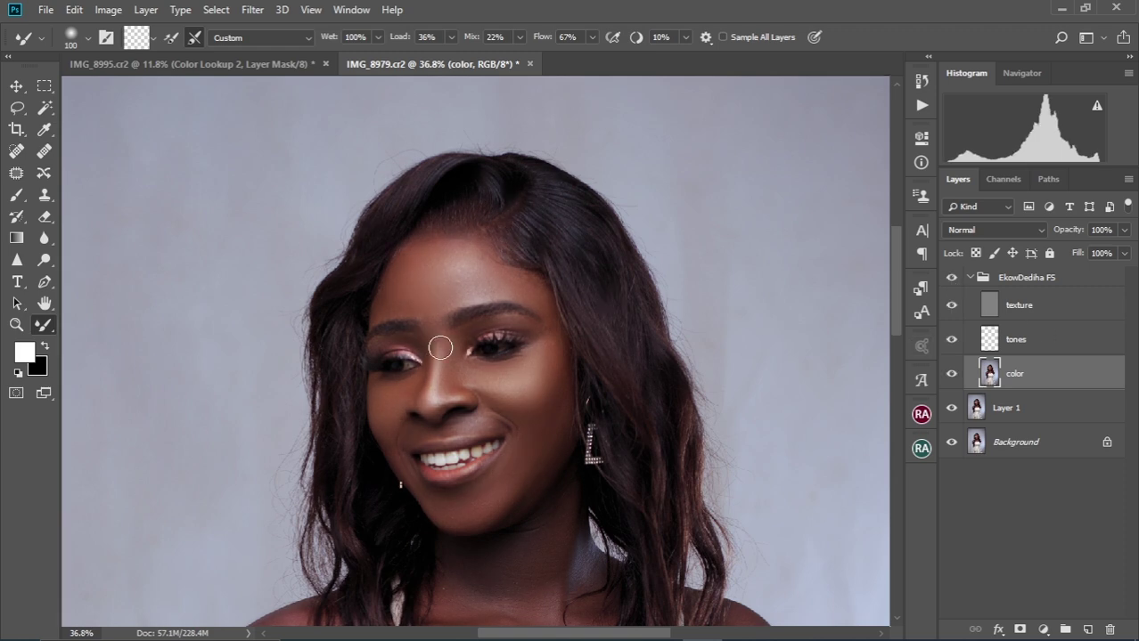
{"action": "scroll", "coordinate": [431, 352], "scroll_direction": "up", "scroll_amount": 1}
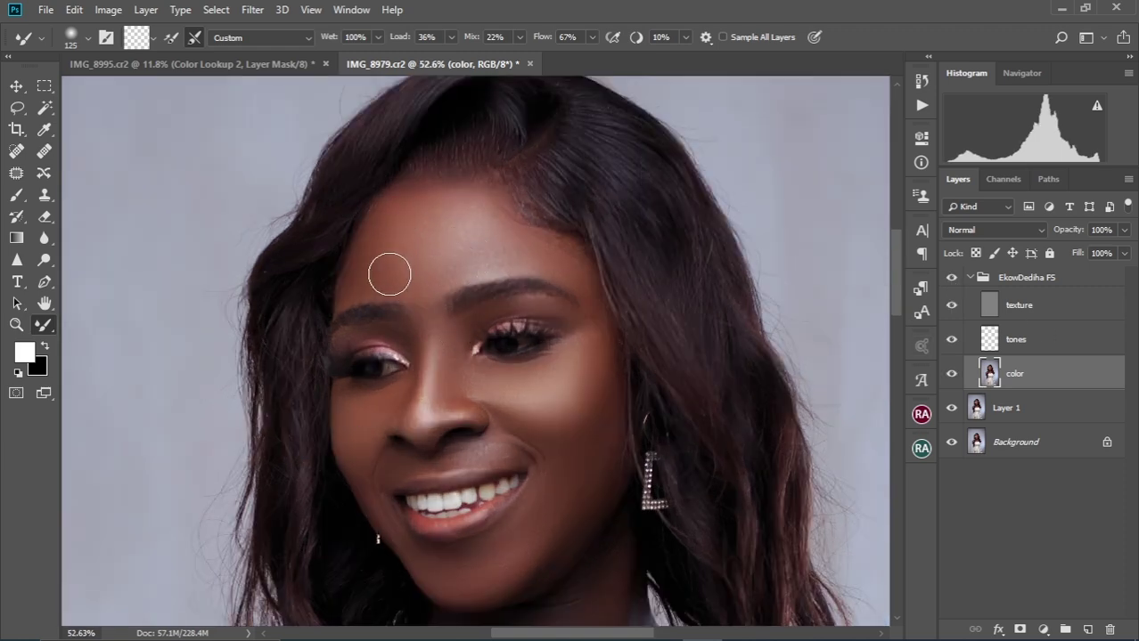
{"action": "scroll", "coordinate": [481, 334], "scroll_direction": "down", "scroll_amount": 1}
{"action": "scroll", "coordinate": [495, 341], "scroll_direction": "down", "scroll_amount": 3}
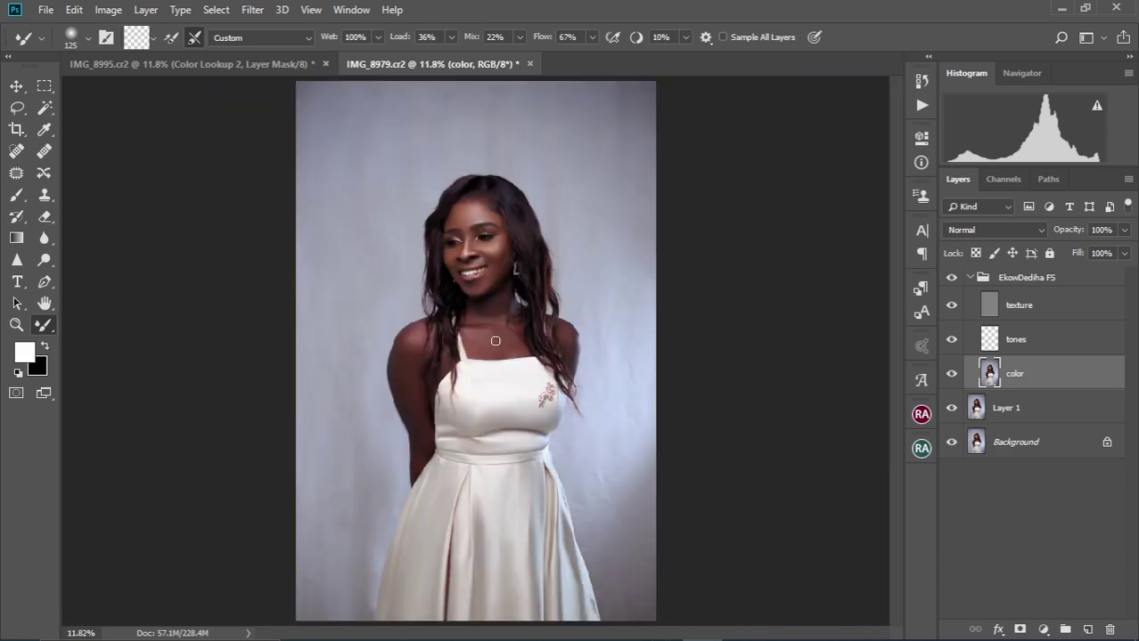
With the EkowDediha FS group selected, run the dodge-and-burn action to add ED D&B.
{"action": "left_click", "coordinate": [970, 278]}
{"action": "left_click", "coordinate": [921, 108]}
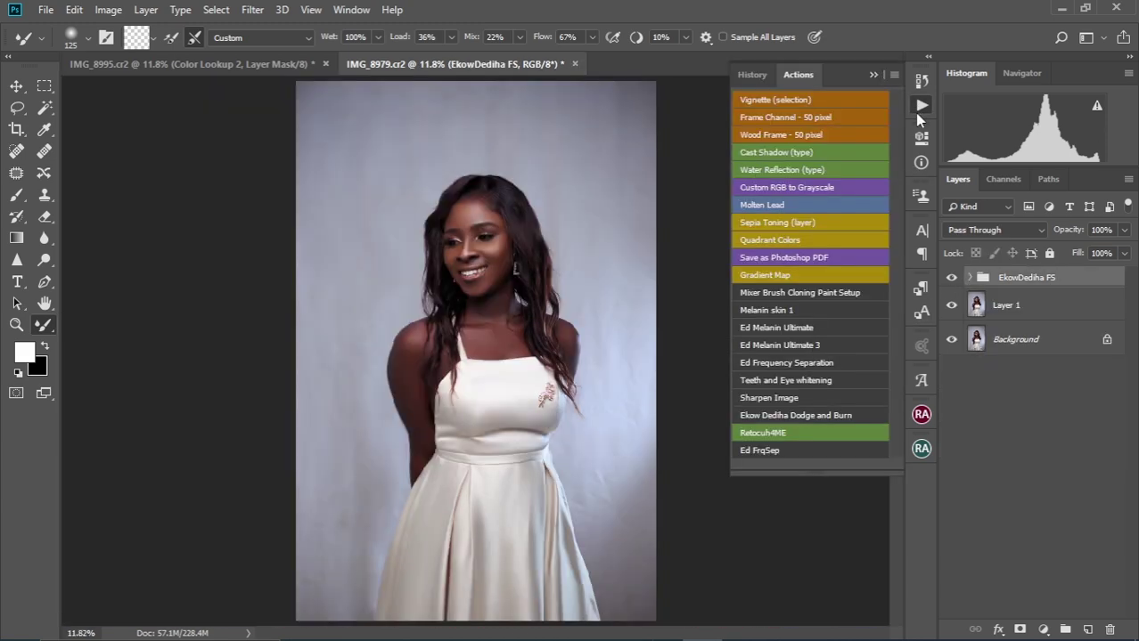
{"action": "left_click", "coordinate": [799, 417]}
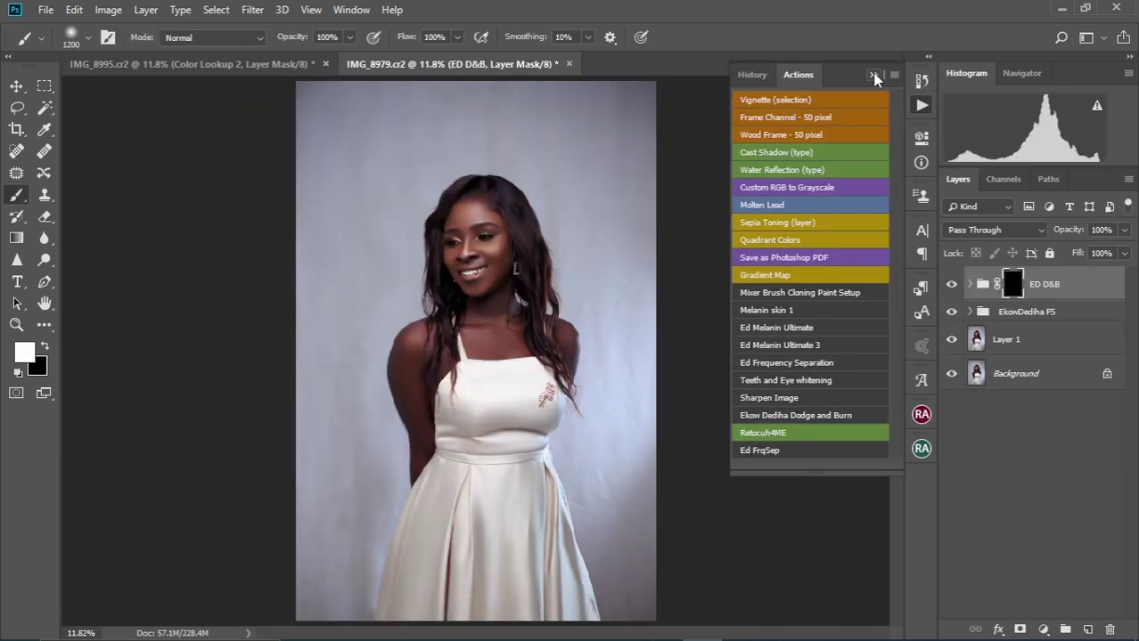
{"action": "scroll", "coordinate": [437, 316], "scroll_direction": "up", "scroll_amount": 2}
{"action": "scroll", "coordinate": [437, 316], "scroll_direction": "up", "scroll_amount": 1}
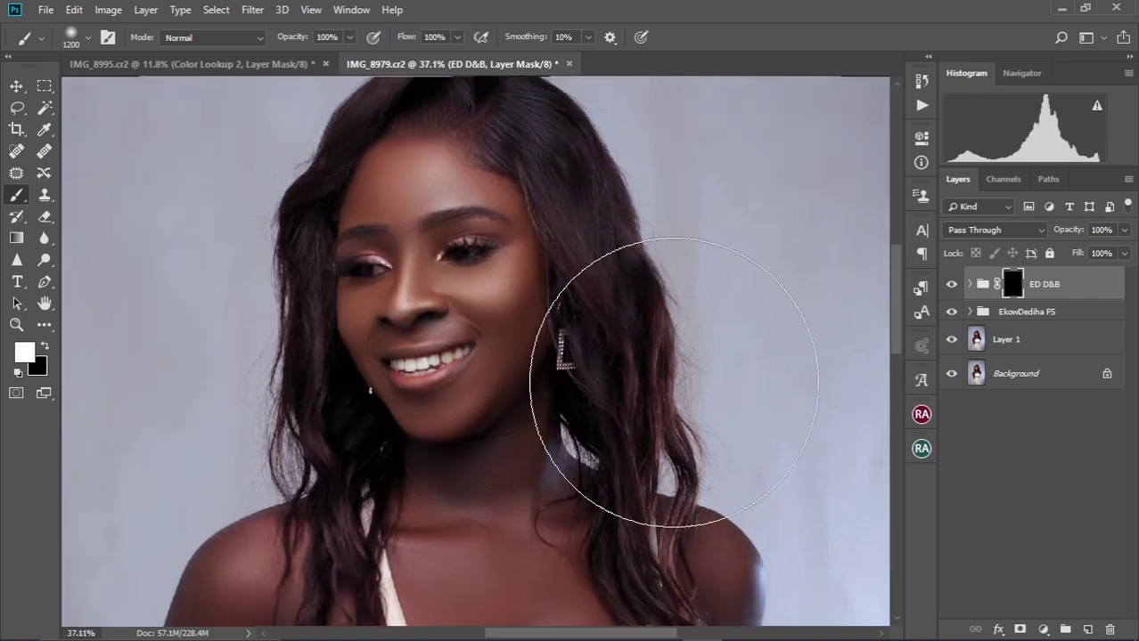
Run the Teeth and Eye whitening action to add its black-masked group.
{"action": "left_click", "coordinate": [922, 107]}
{"action": "left_click", "coordinate": [784, 381]}
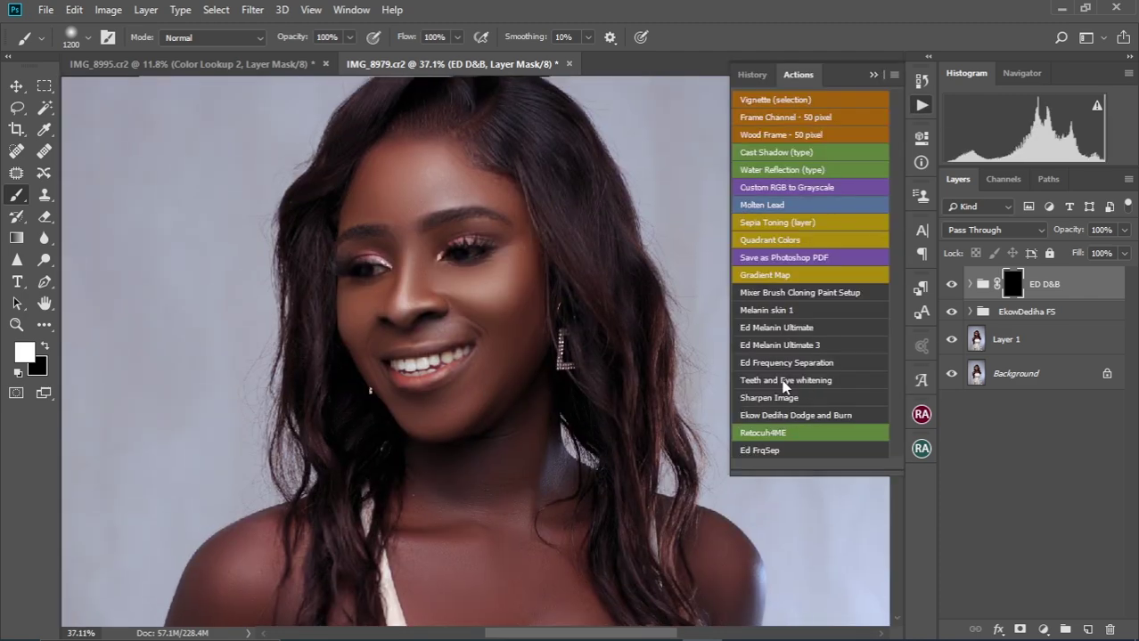
{"action": "left_click", "coordinate": [873, 75]}
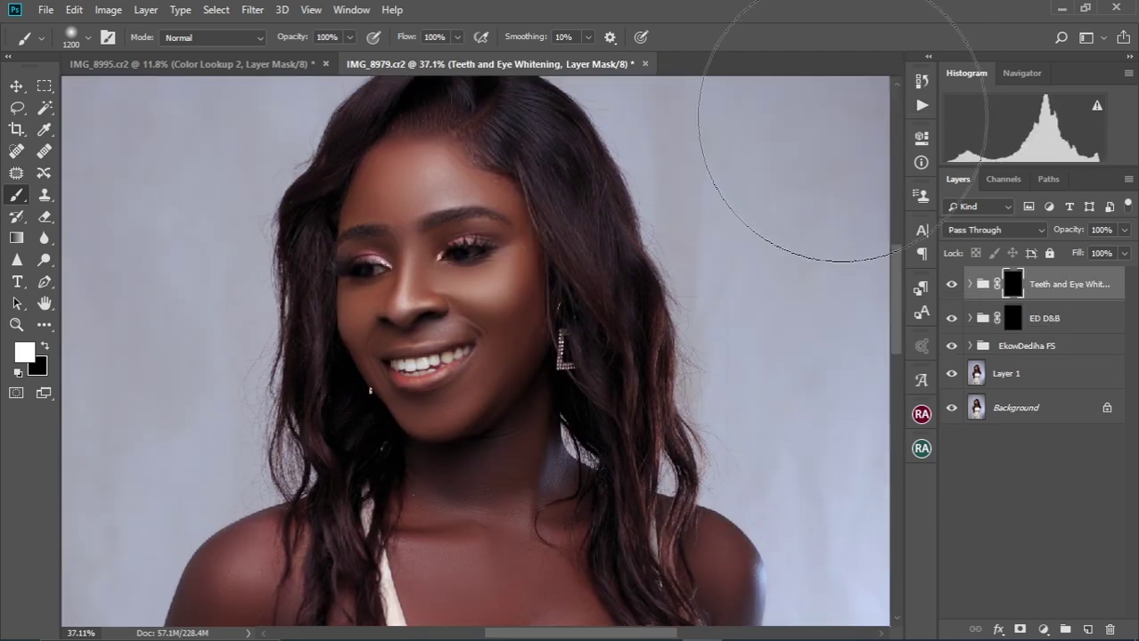
Zoom in on the mouth and paint the whitening onto the teeth with a size-15 brush.
{"action": "scroll", "coordinate": [441, 268], "scroll_direction": "up", "scroll_amount": 3}
{"action": "key", "text": "bracketleft"}
{"action": "key", "text": "bracketleft"}
{"action": "key", "text": "bracketleft"}
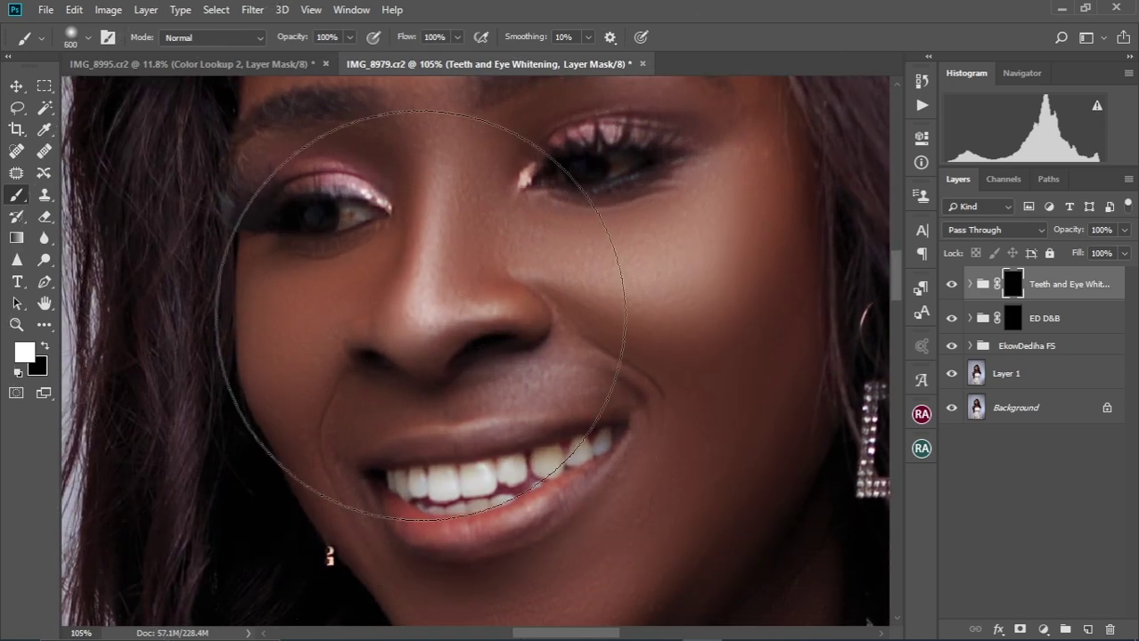
{"action": "scroll", "coordinate": [375, 233], "scroll_direction": "up", "scroll_amount": 3}
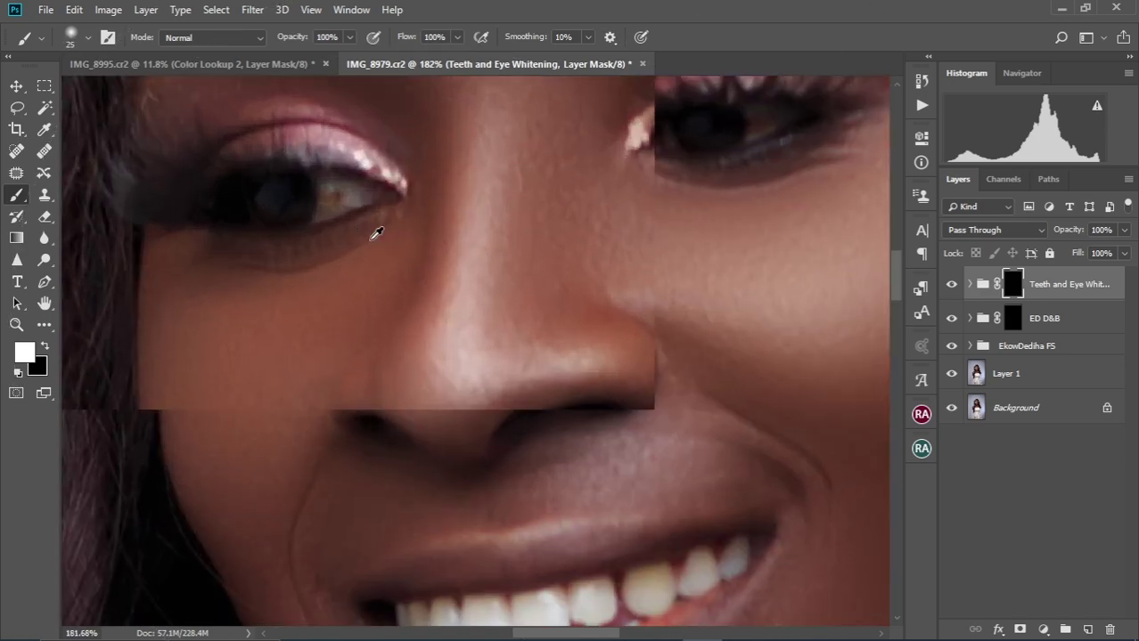
{"action": "key", "text": "bracketleft"}
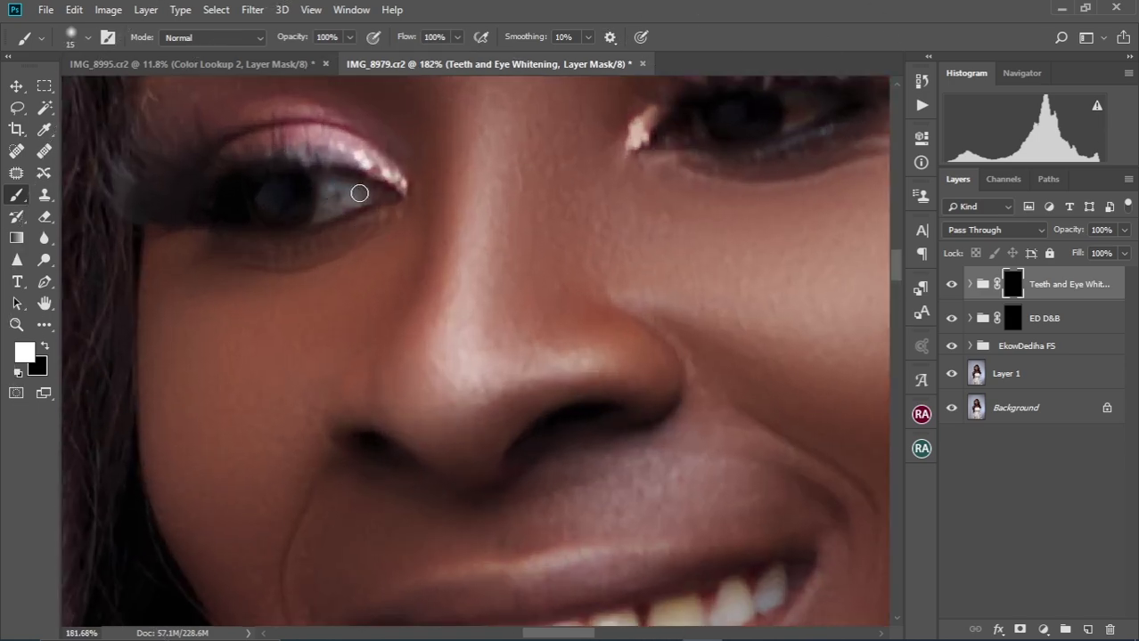
{"action": "scroll", "coordinate": [662, 244], "scroll_direction": "up", "scroll_amount": 3}
{"action": "scroll", "coordinate": [662, 245], "scroll_direction": "right", "scroll_amount": 3}
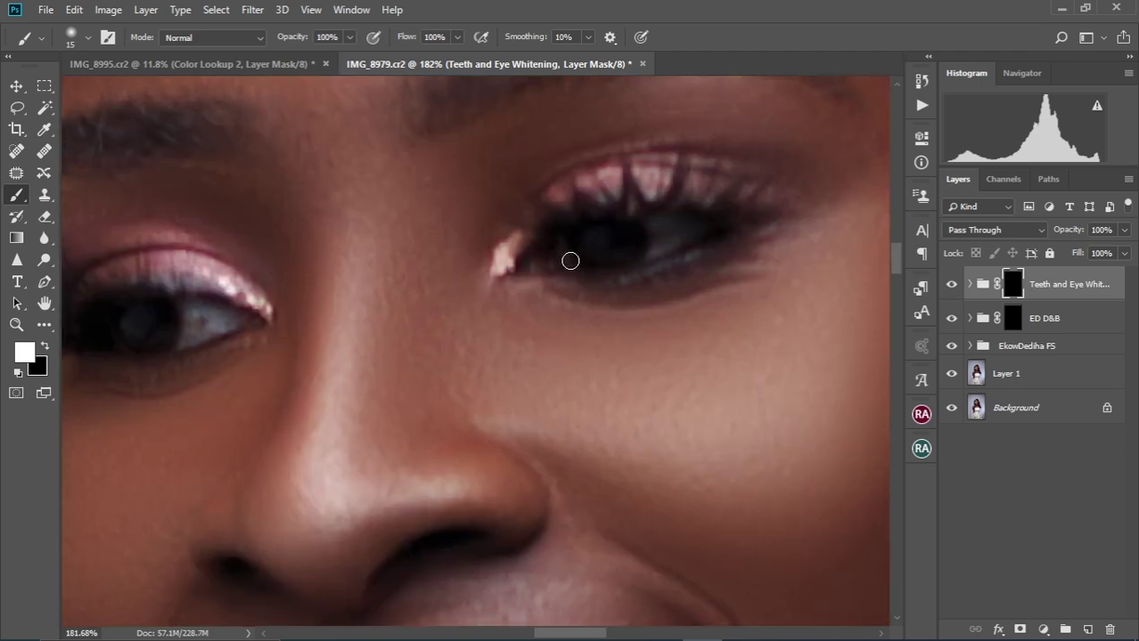
{"action": "scroll", "coordinate": [382, 350], "scroll_direction": "down", "scroll_amount": 5}
{"action": "scroll", "coordinate": [366, 321], "scroll_direction": "up", "scroll_amount": 1}
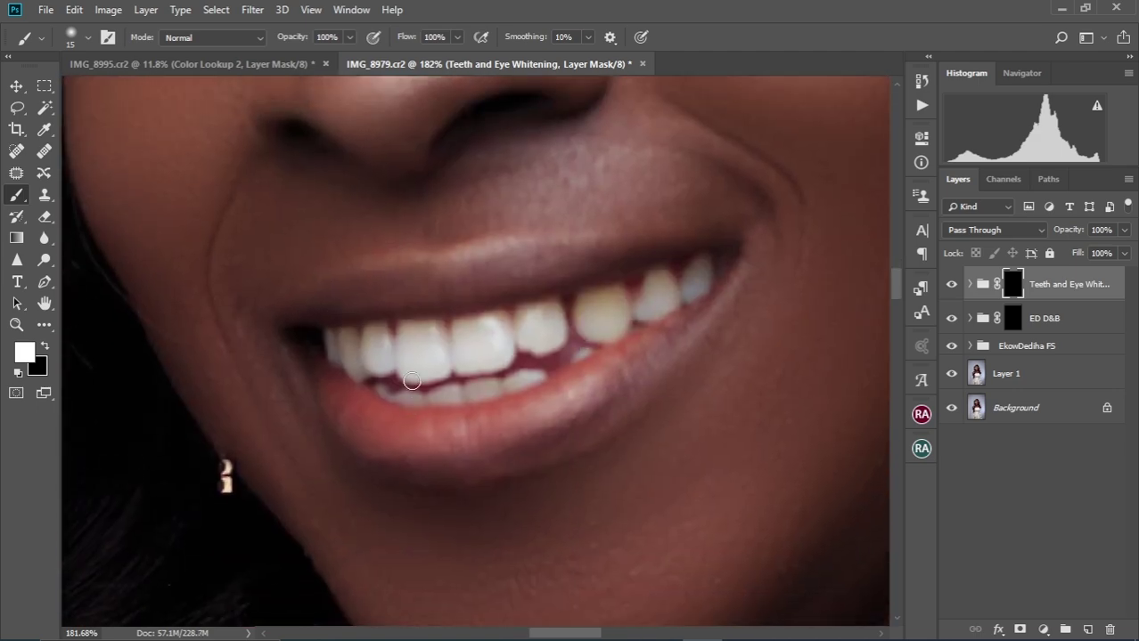
{"action": "scroll", "coordinate": [365, 321], "scroll_direction": "up", "scroll_amount": 1}
{"action": "left_click_drag", "start_coordinate": [365, 320], "coordinate": [371, 316]}
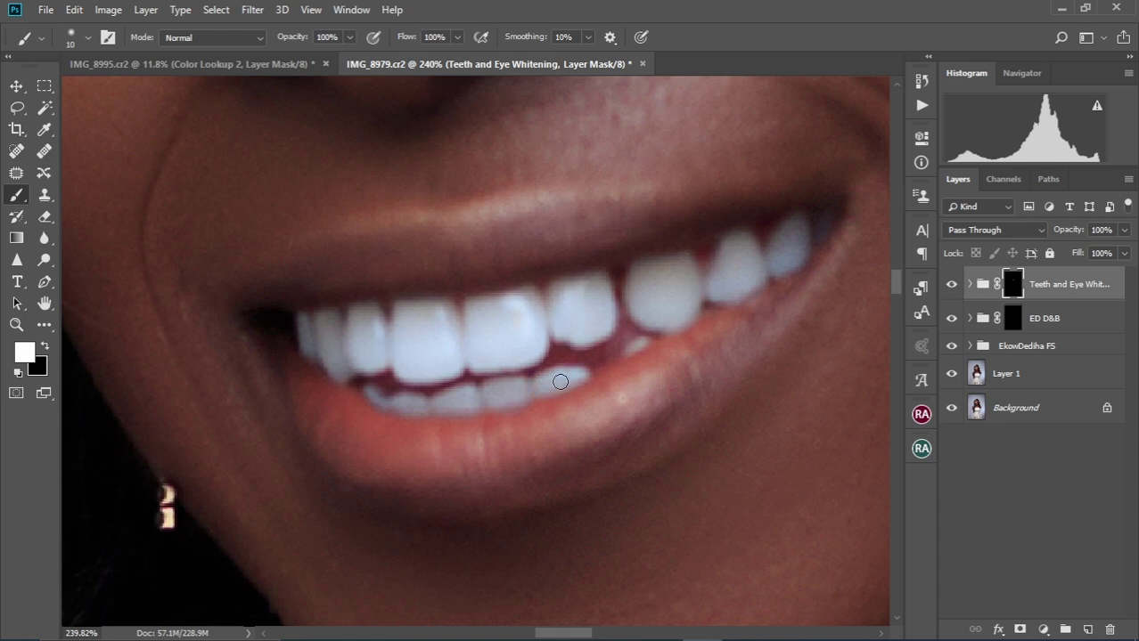
{"action": "key", "text": "bracketleft"}
{"action": "scroll", "coordinate": [508, 360], "scroll_direction": "down", "scroll_amount": 5, "text": "alt"}
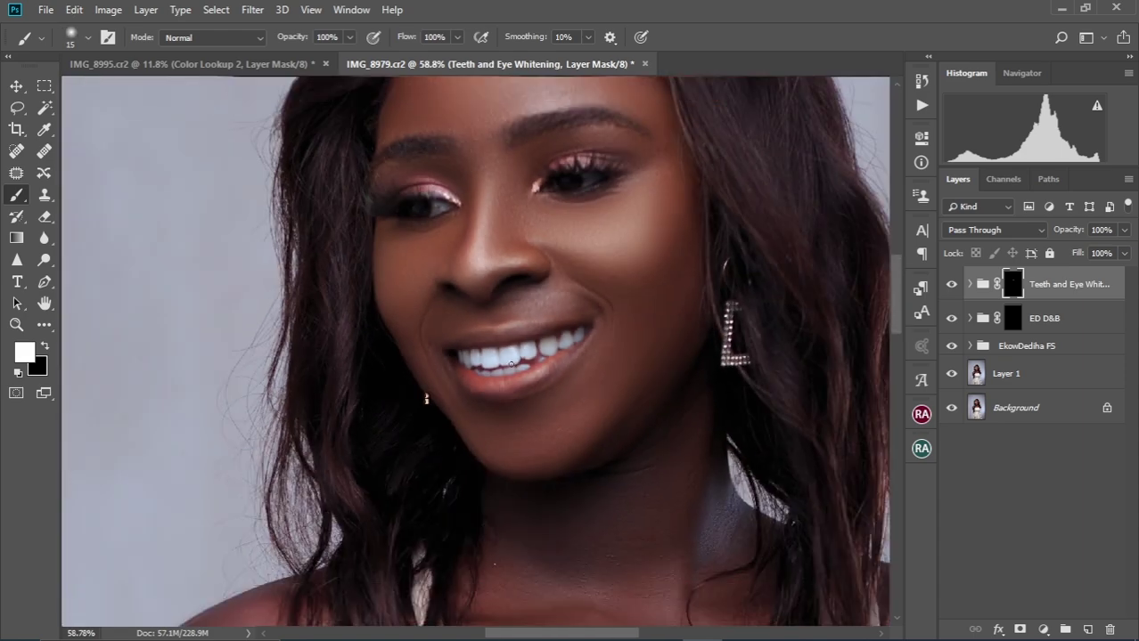
{"action": "scroll", "coordinate": [512, 363], "scroll_direction": "down", "scroll_amount": 6, "text": "alt"}
{"action": "scroll", "coordinate": [484, 299], "scroll_direction": "up", "scroll_amount": 2, "text": "alt"}
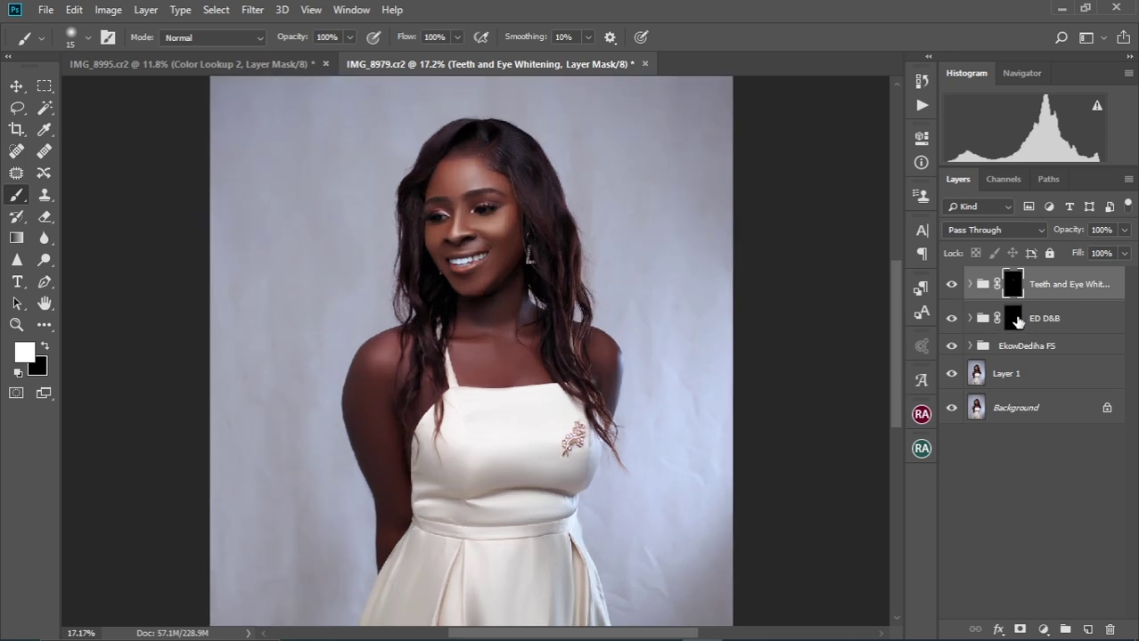
Paint white on the ED D&B mask over the face, neck, arm and shoulder.
{"action": "left_click", "coordinate": [1016, 318]}
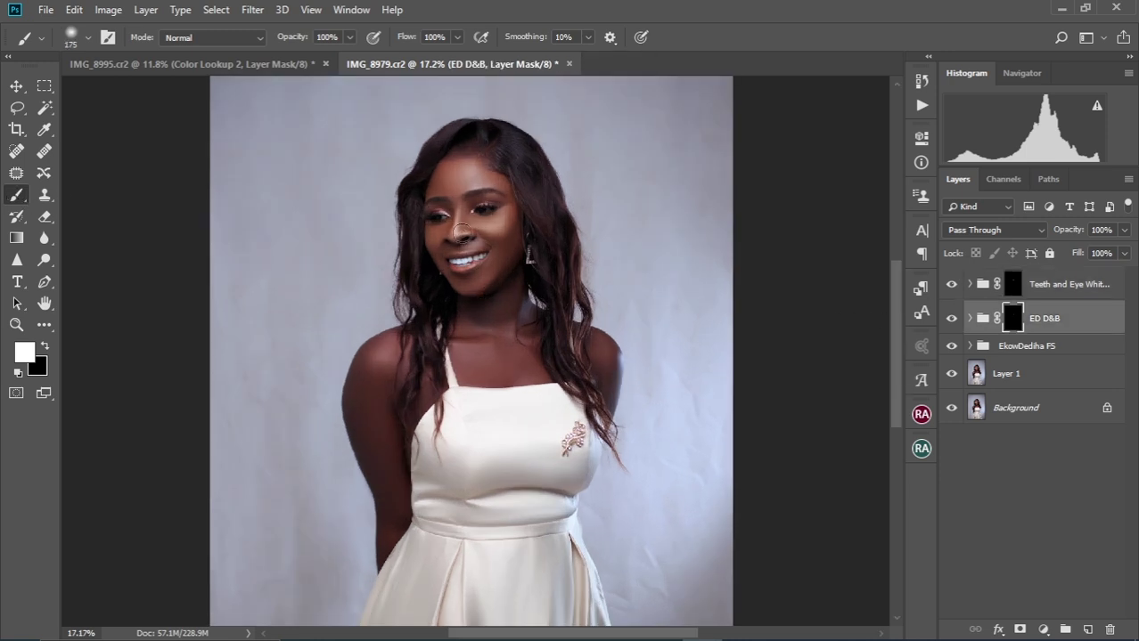
{"action": "left_click_drag", "start_coordinate": [461, 233], "coordinate": [459, 182]}
{"action": "key", "text": "bracketright"}
{"action": "key", "text": "bracketright"}
{"action": "key", "text": "bracketright"}
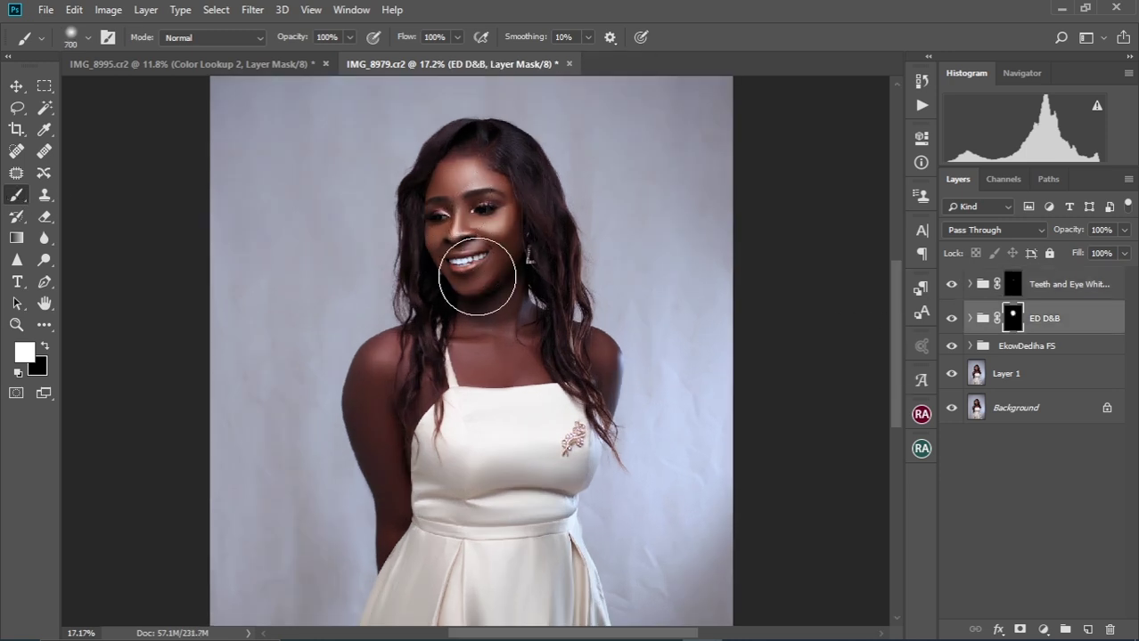
{"action": "left_click_drag", "start_coordinate": [476, 279], "coordinate": [483, 330]}
{"action": "key", "text": "bracketleft"}
{"action": "key", "text": "bracketleft"}
{"action": "key", "text": "bracketleft"}
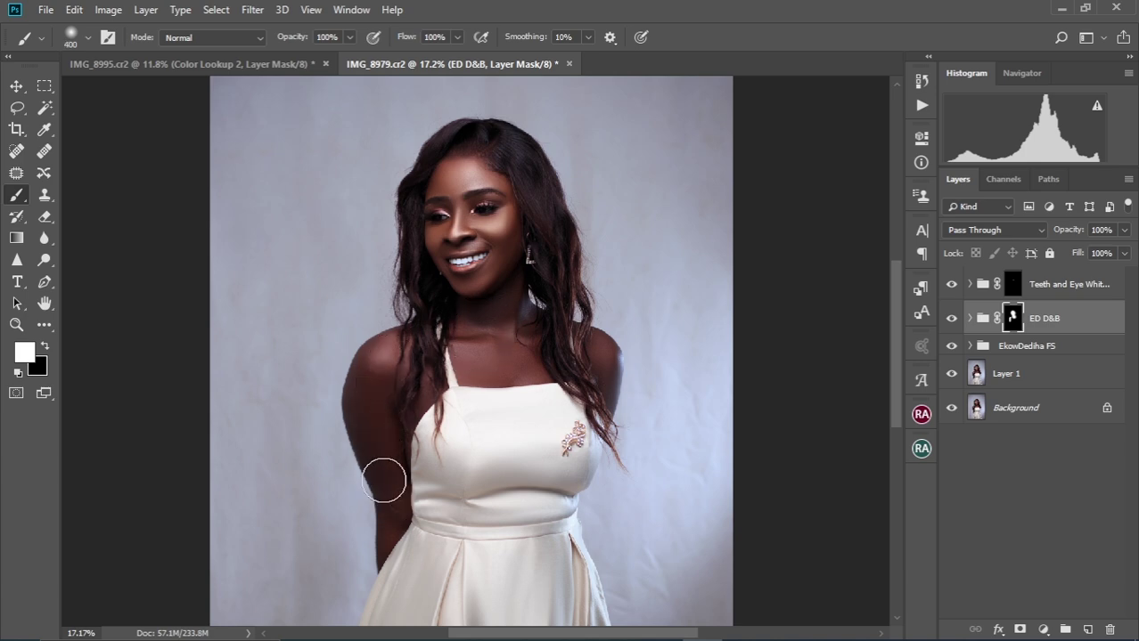
{"action": "left_click_drag", "start_coordinate": [384, 481], "coordinate": [386, 428]}
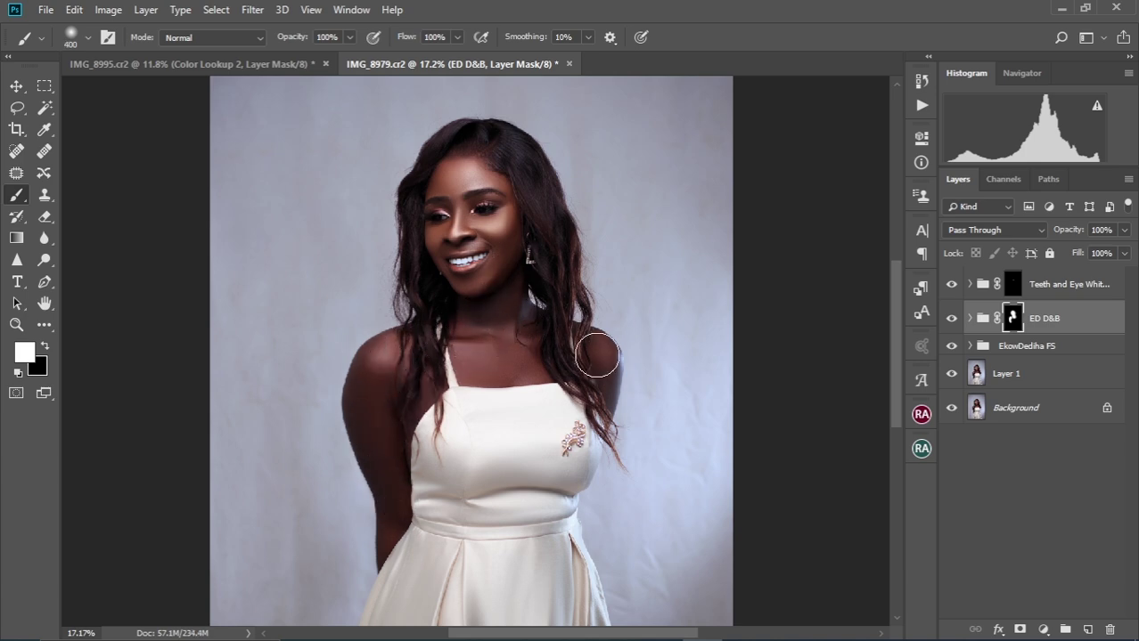
{"action": "key", "text": "bracketleft"}
{"action": "key", "text": "bracketleft"}
{"action": "key", "text": "bracketleft"}
{"action": "scroll", "coordinate": [459, 333], "scroll_direction": "down", "scroll_amount": 1}
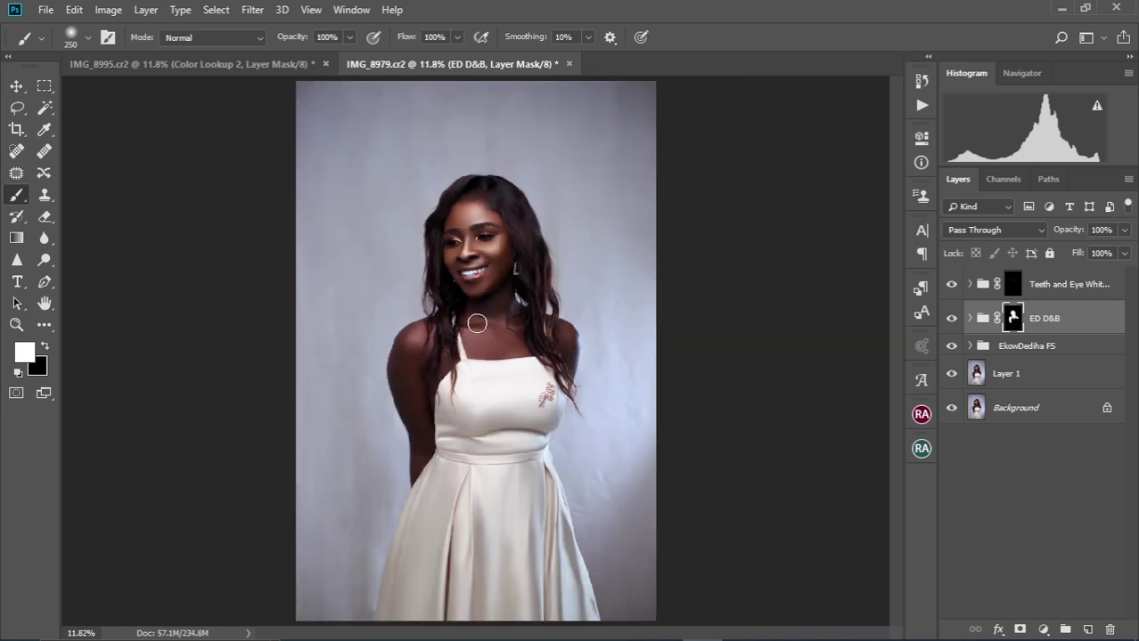
{"action": "scroll", "coordinate": [476, 318], "scroll_direction": "down", "scroll_amount": 1}
Set the ED Burn layer's opacity to 44%.
{"action": "left_click", "coordinate": [970, 318]}
{"action": "left_click", "coordinate": [1065, 353]}
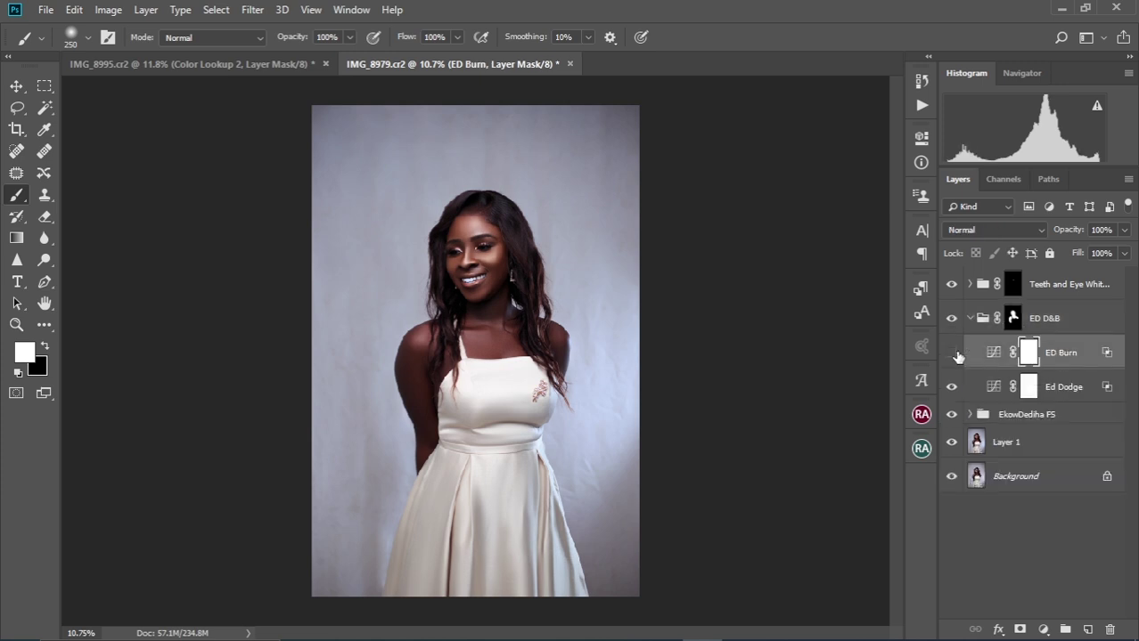
{"action": "left_click_drag", "start_coordinate": [1058, 232], "coordinate": [1047, 233]}
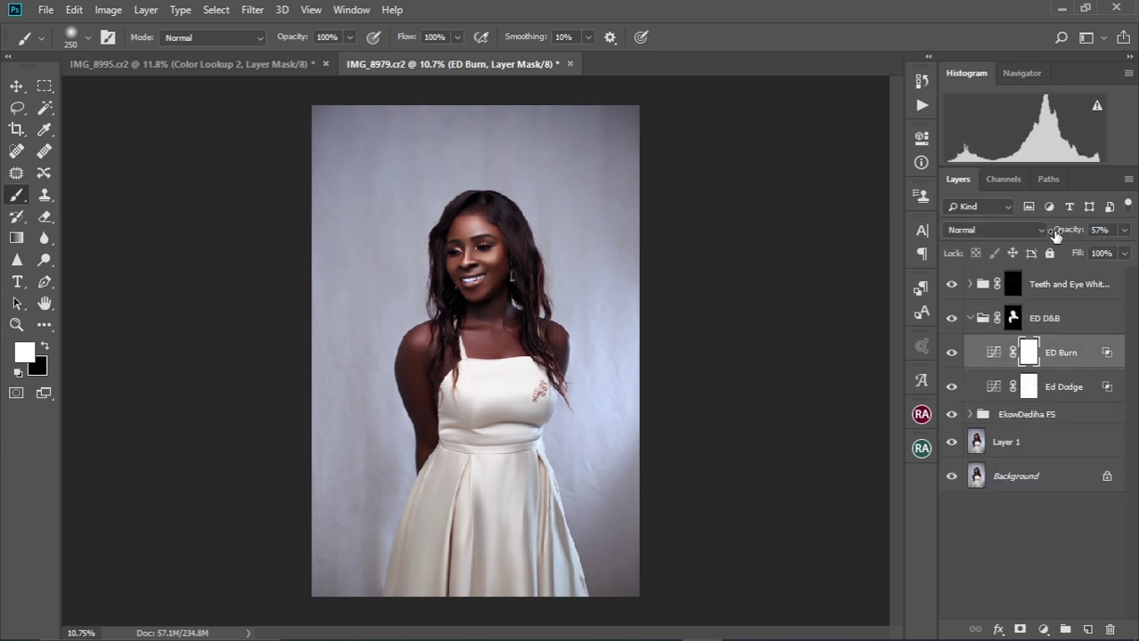
Select the color layer in EkowDediha FS and set the Mixer Brush to about 1000.
{"action": "left_click", "coordinate": [969, 345]}
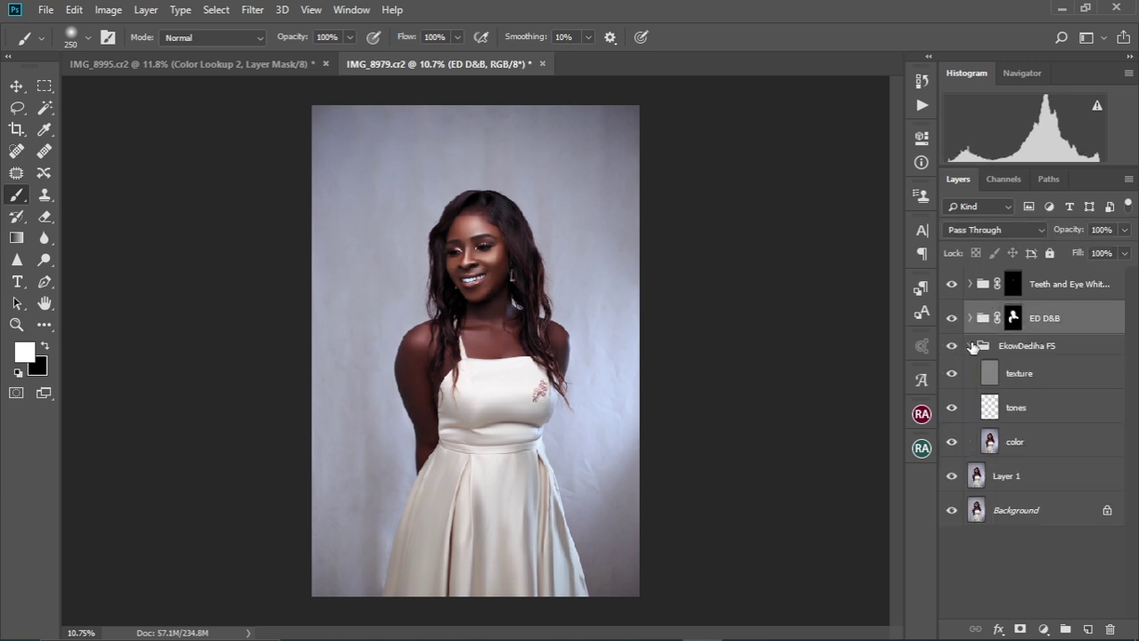
{"action": "left_click", "coordinate": [1024, 446]}
{"action": "key", "text": "shift+b"}
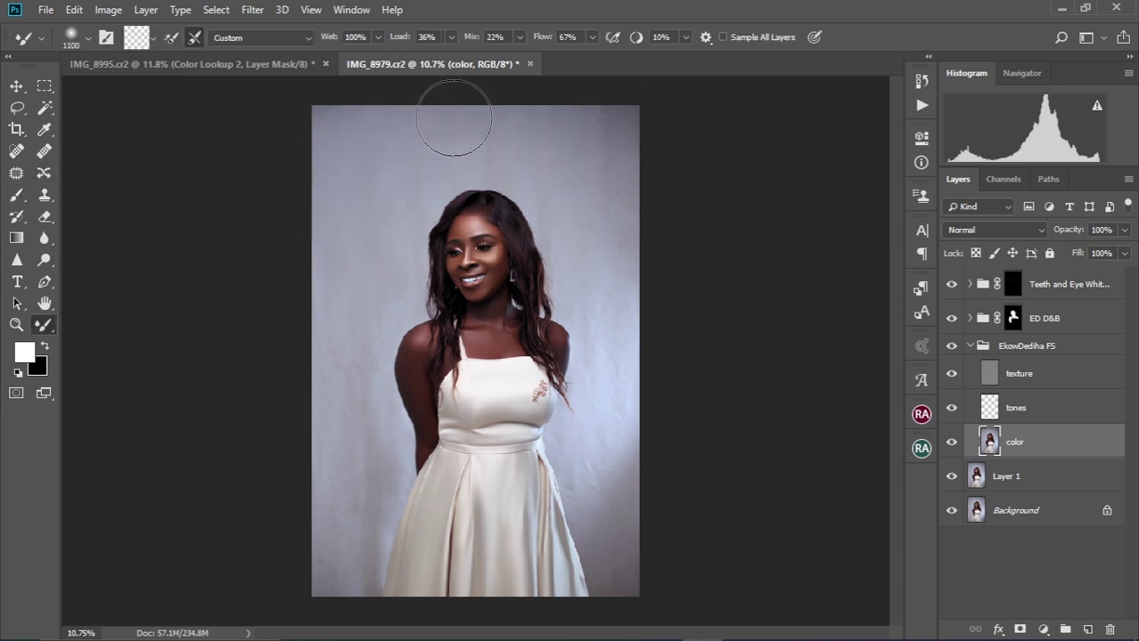
{"action": "key", "text": "bracketleft"}
{"action": "key", "text": "bracketleft"}
{"action": "key", "text": "bracketleft"}
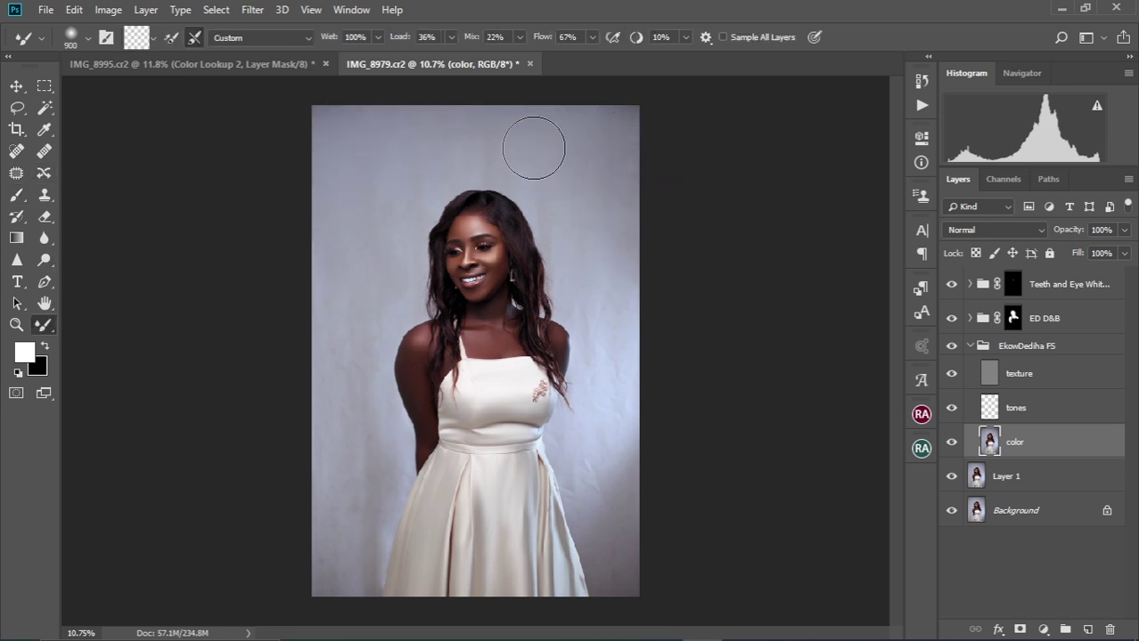
{"action": "key", "text": "bracketright"}
{"action": "key", "text": "bracketright"}
{"action": "key", "text": "bracketright"}
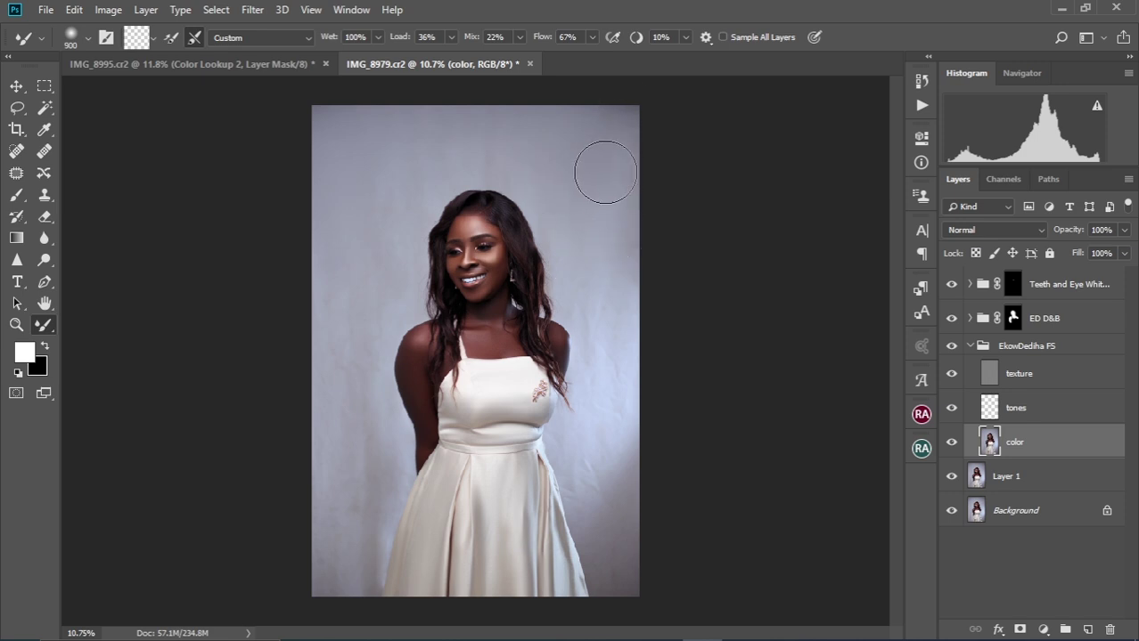
{"action": "key", "text": "bracketright"}
{"action": "key", "text": "bracketright"}
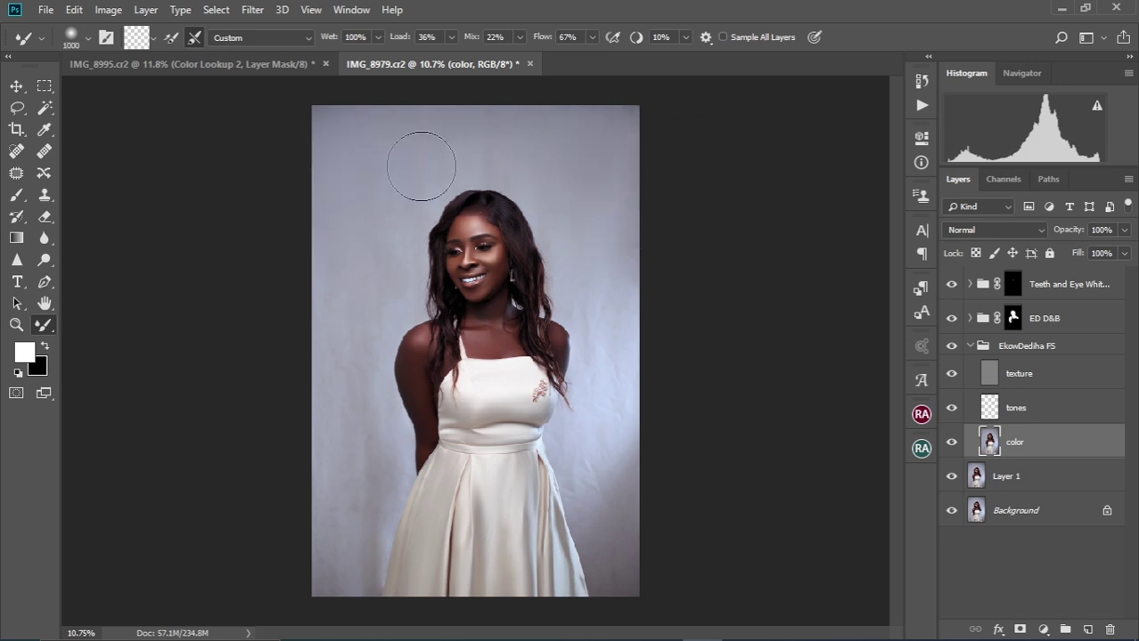
{"action": "key", "text": "bracketright"}
{"action": "key", "text": "bracketright"}
{"action": "key", "text": "bracketleft"}
{"action": "key", "text": "bracketleft"}
{"action": "key", "text": "bracketleft"}
{"action": "key", "text": "bracketright"}
{"action": "key", "text": "bracketright"}
{"action": "key", "text": "bracketright"}
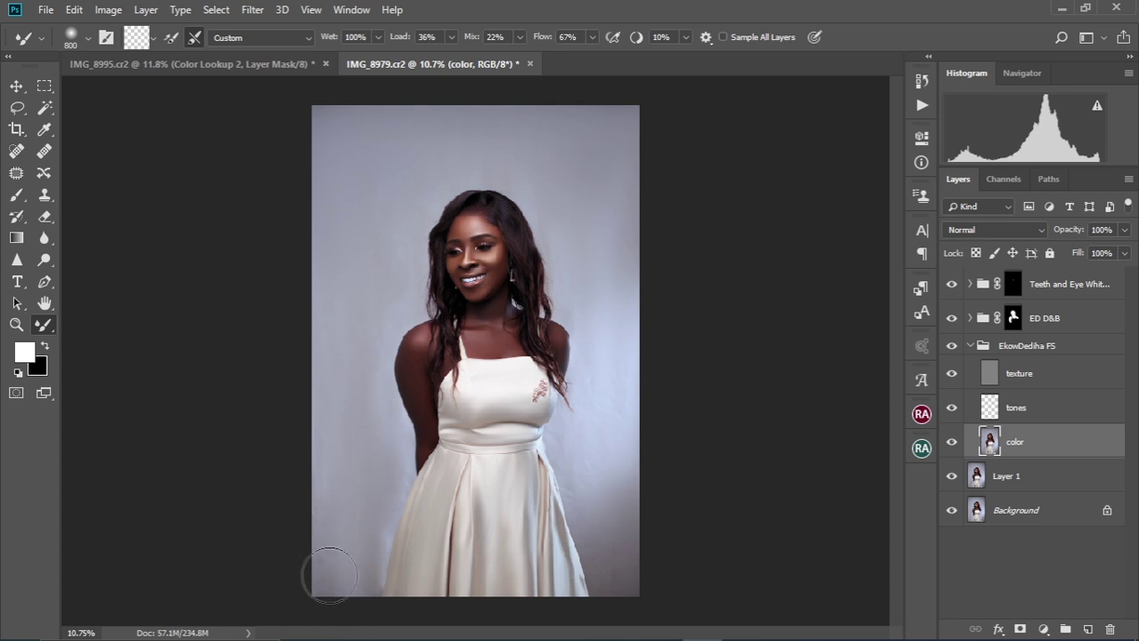
Smooth the grey backdrop creases with the Mixer Brush, resizing between 250 and 1000.
{"action": "scroll", "coordinate": [338, 592], "scroll_direction": "up", "scroll_amount": 3}
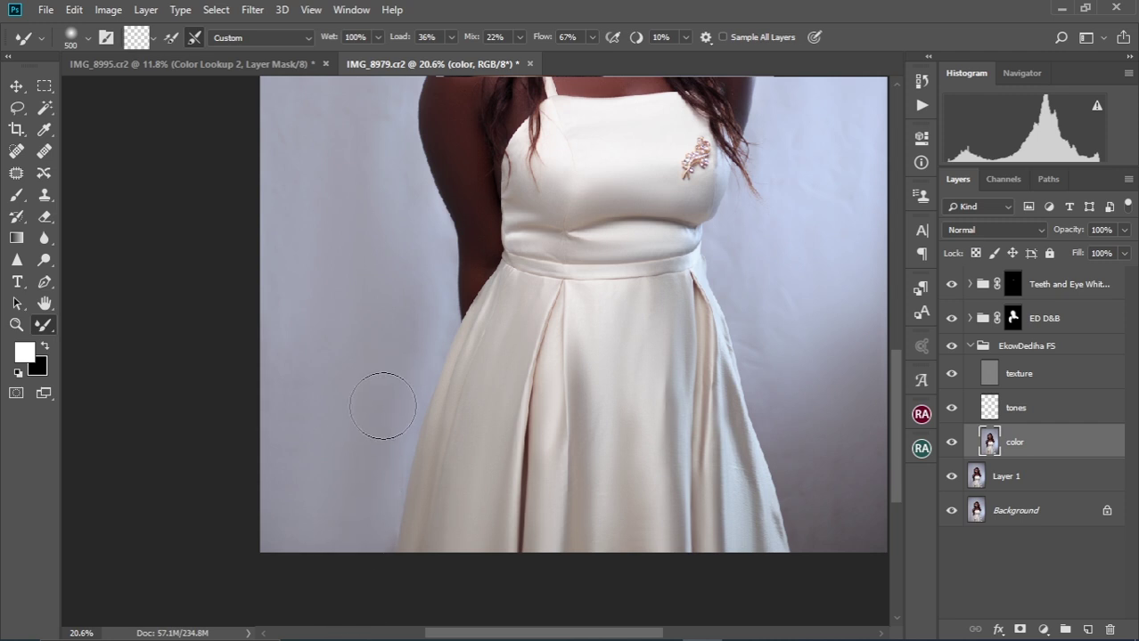
{"action": "scroll", "coordinate": [393, 328], "scroll_direction": "up", "scroll_amount": 3}
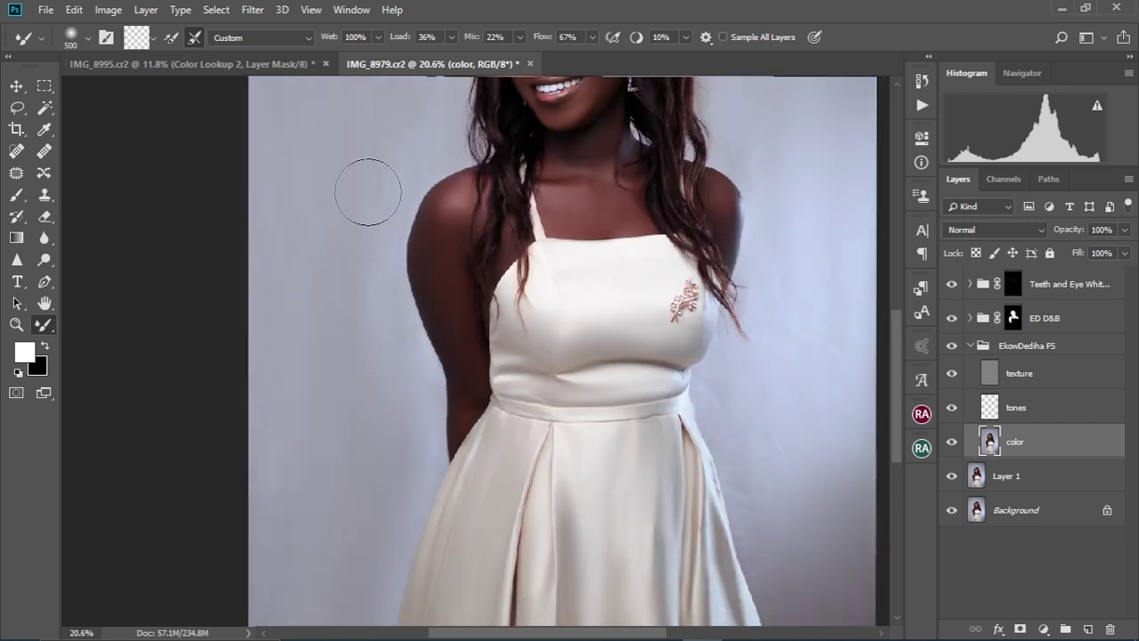
{"action": "scroll", "coordinate": [368, 186], "scroll_direction": "up", "scroll_amount": 3}
{"action": "key", "text": "bracketright"}
{"action": "key", "text": "bracketright"}
{"action": "key", "text": "bracketleft"}
{"action": "key", "text": "bracketleft"}
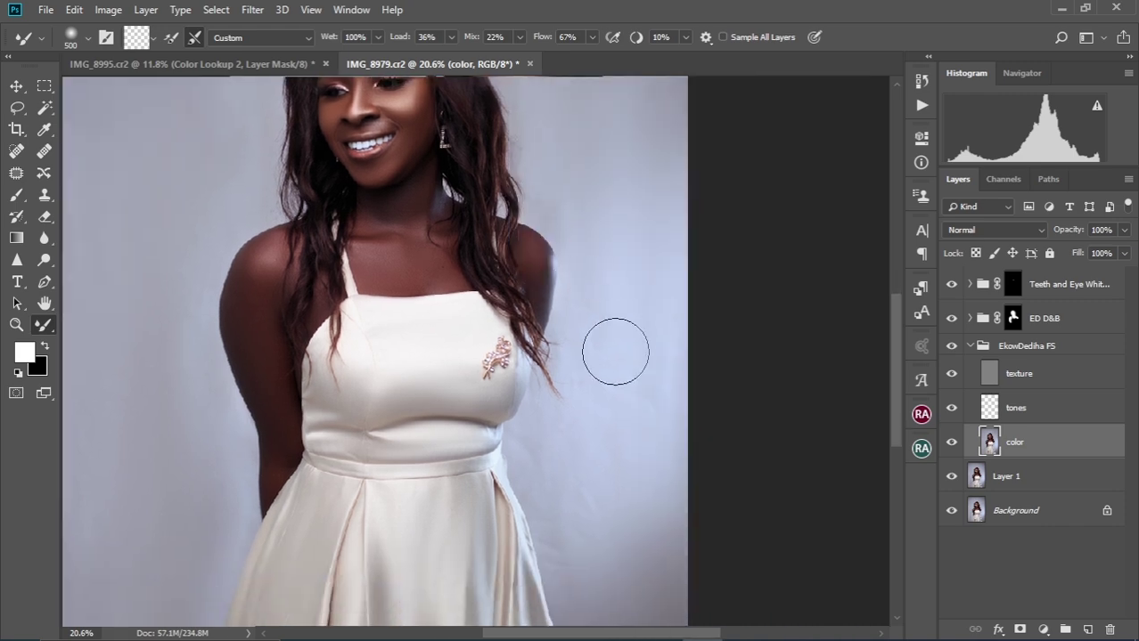
{"action": "scroll", "coordinate": [621, 329], "scroll_direction": "down", "scroll_amount": 2}
{"action": "scroll", "coordinate": [621, 330], "scroll_direction": "right", "scroll_amount": 4}
{"action": "key", "text": "bracketleft"}
{"action": "key", "text": "bracketleft"}
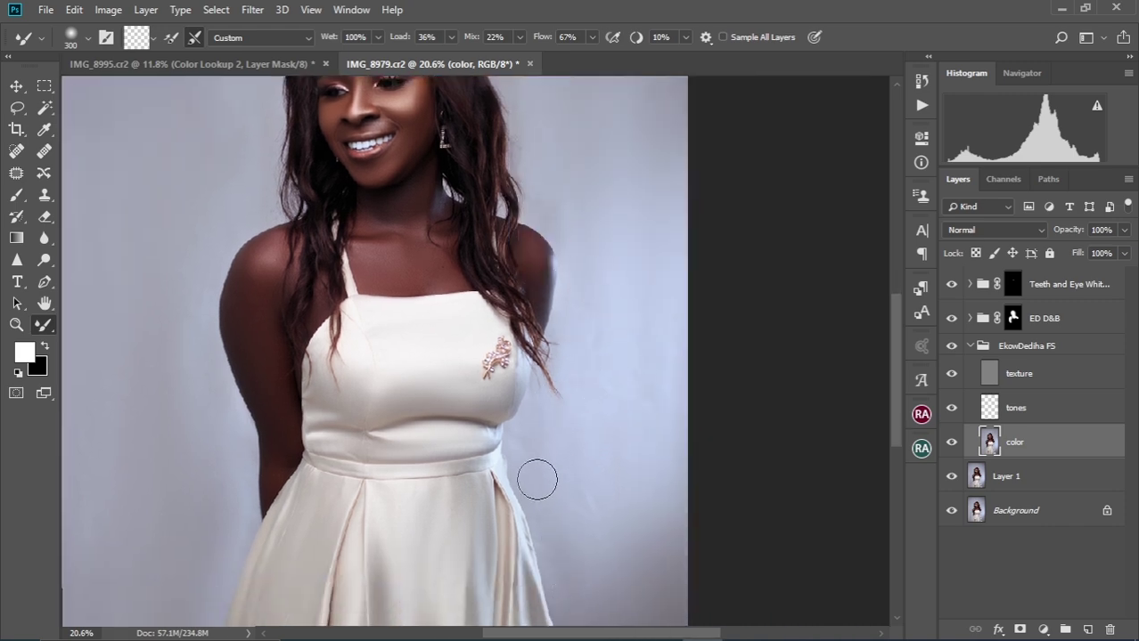
{"action": "key", "text": "bracketright"}
{"action": "key", "text": "bracketright"}
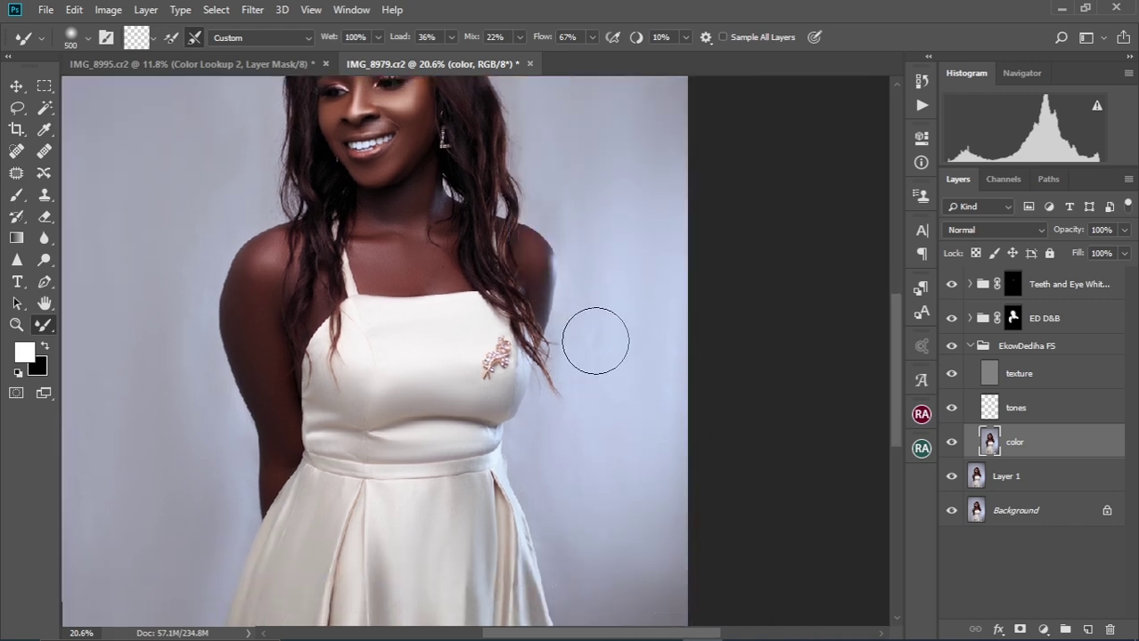
{"action": "key", "text": "bracketleft"}
{"action": "key", "text": "bracketleft"}
{"action": "key", "text": "bracketleft"}
{"action": "key", "text": "bracketright"}
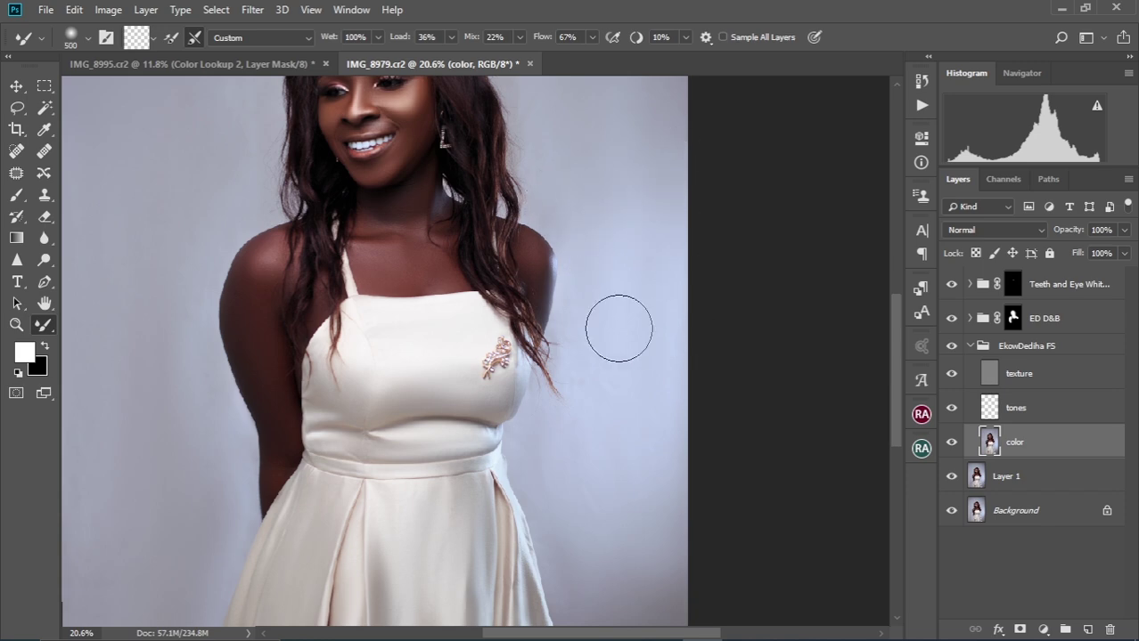
{"action": "key", "text": "ctrl+0"}
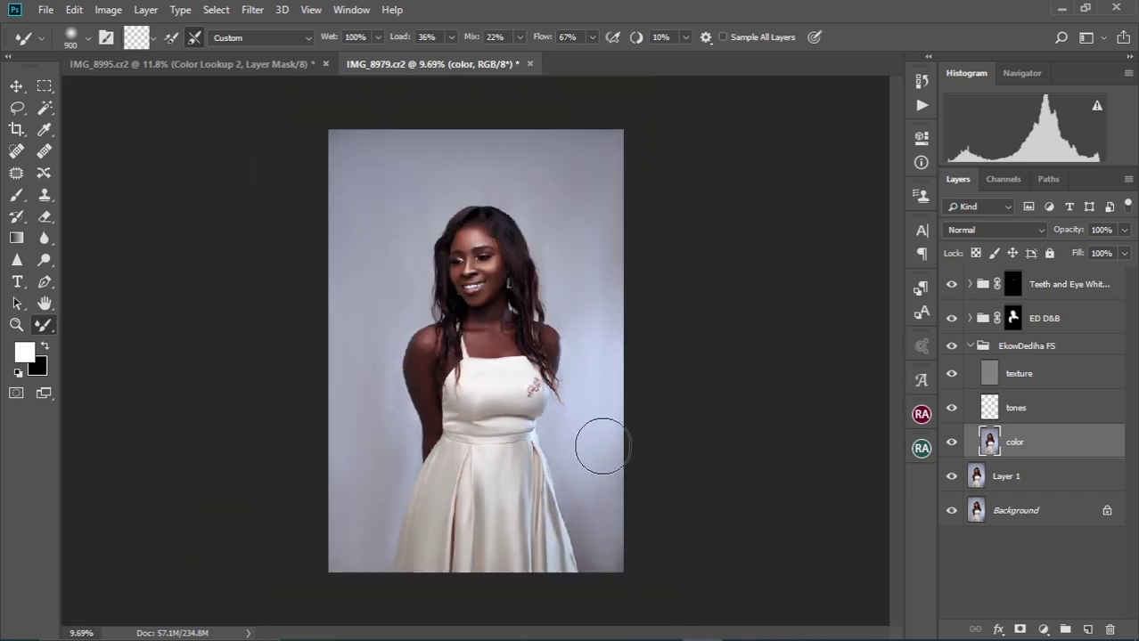
{"action": "key", "text": "bracketright"}
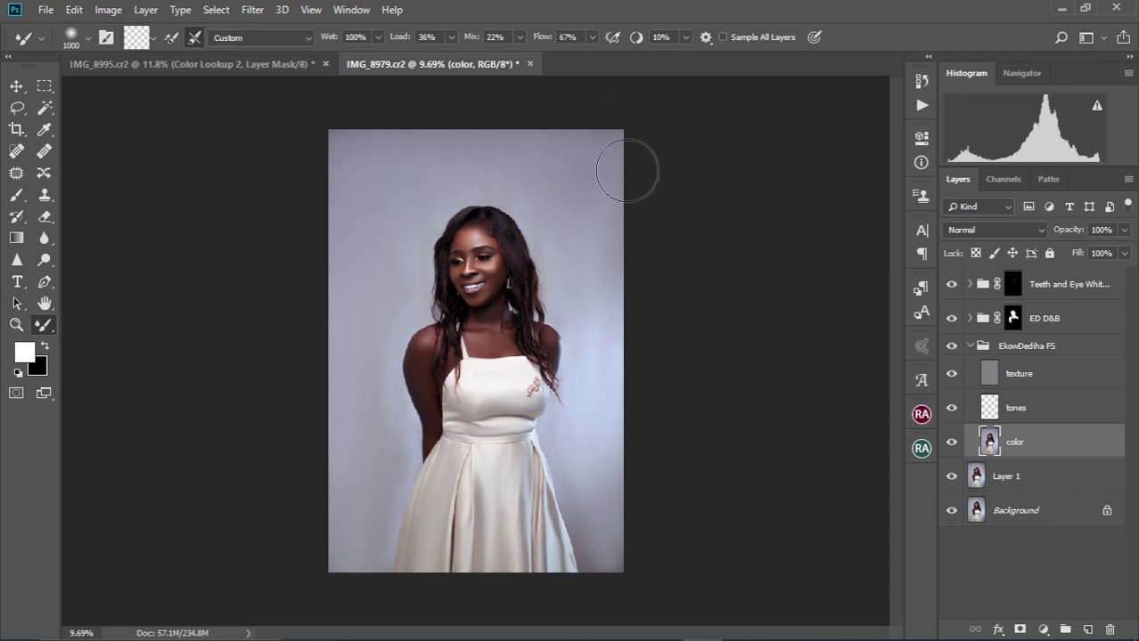
{"action": "key", "text": "bracketleft"}
{"action": "key", "text": "bracketleft"}
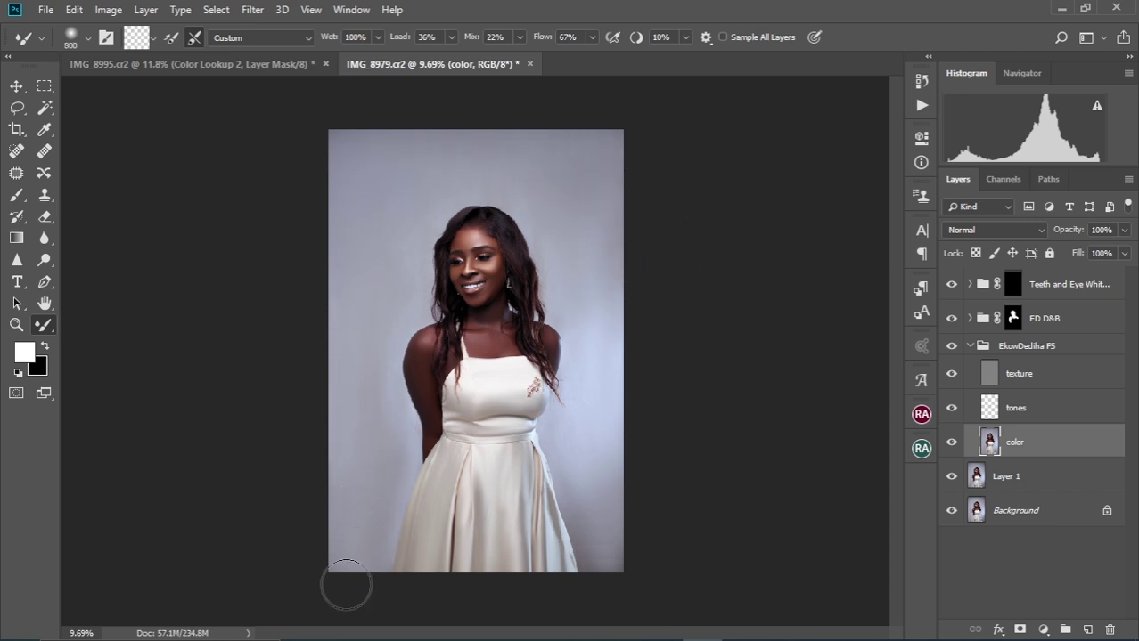
{"action": "key", "text": "bracketleft"}
{"action": "key", "text": "bracketleft"}
{"action": "key", "text": "bracketleft"}
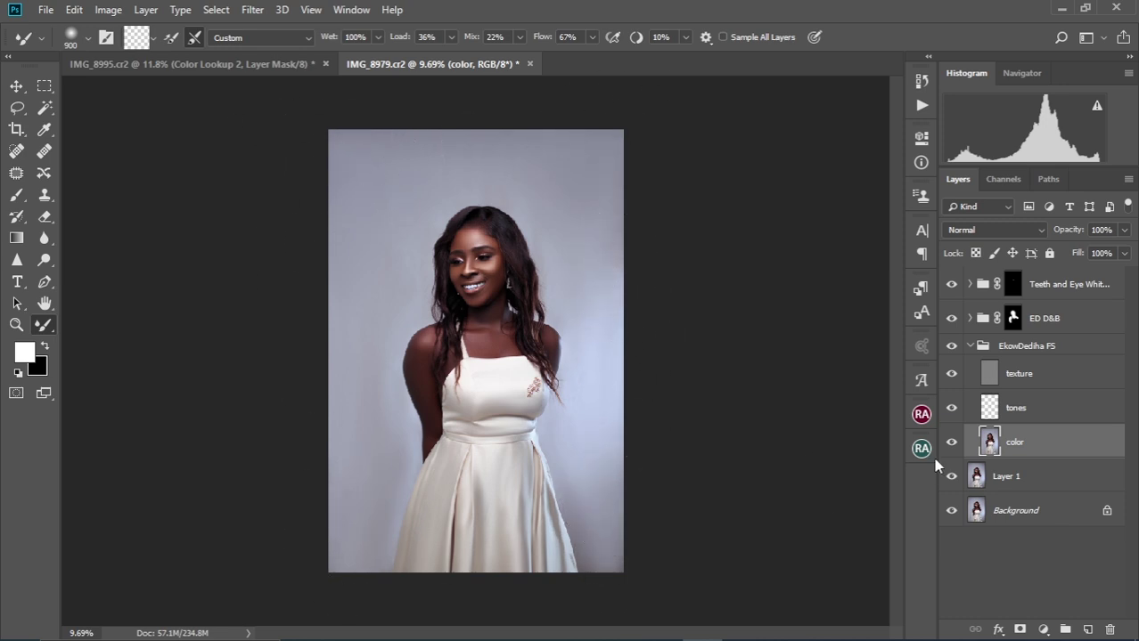
Toggle the EkowDediha FS group off and on to compare, collapse it, and select Teeth and Eye Whitening.
{"action": "left_click", "coordinate": [952, 347]}
{"action": "left_click", "coordinate": [952, 346]}
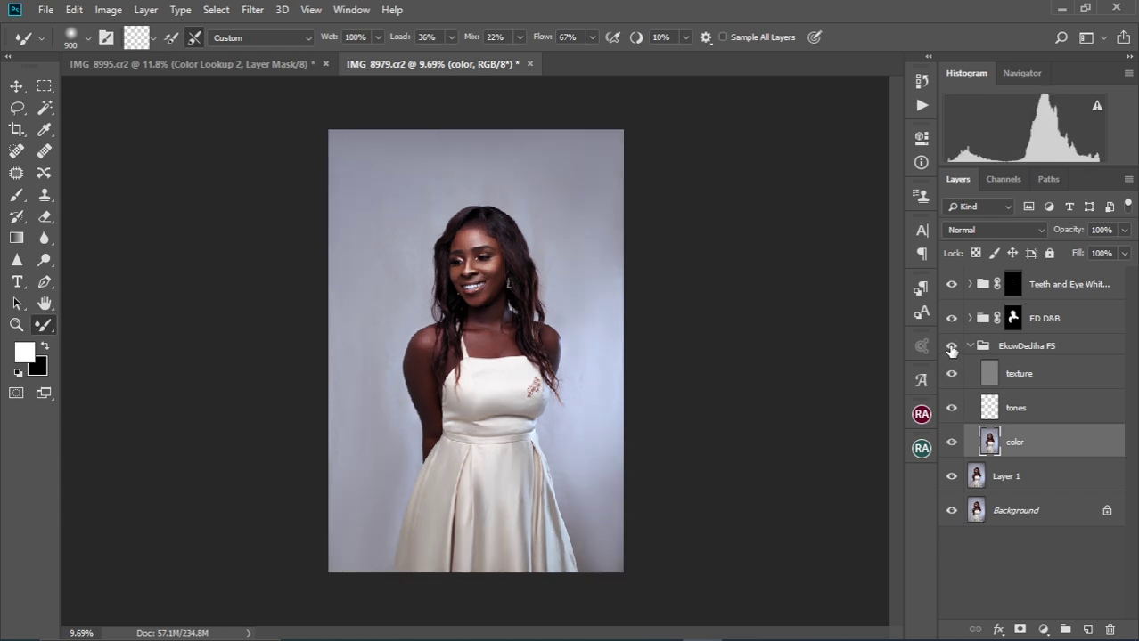
{"action": "left_click", "coordinate": [971, 347]}
{"action": "left_click", "coordinate": [1060, 284]}
In IMG_8995, group the four colour adjustments as Coloring and drag the group into IMG_8979.
{"action": "left_click", "coordinate": [214, 64]}
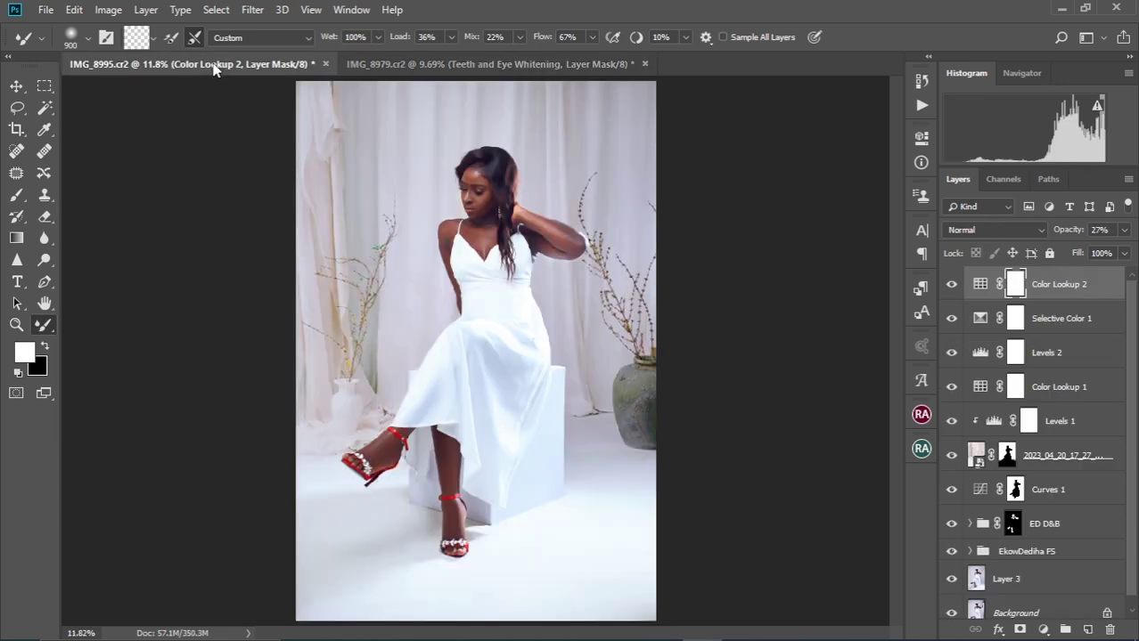
{"action": "left_click", "coordinate": [466, 64]}
{"action": "left_click", "coordinate": [205, 68]}
{"action": "left_click", "coordinate": [1053, 353]}
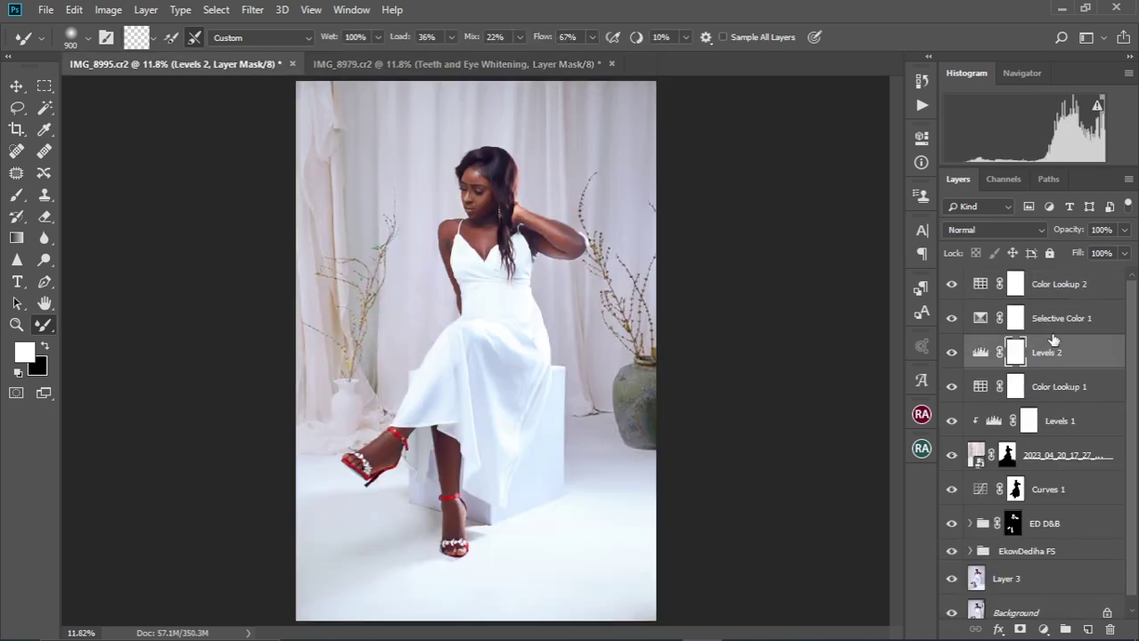
{"action": "left_click", "coordinate": [1054, 290]}
{"action": "left_click", "coordinate": [1037, 387], "text": "shift"}
{"action": "key", "text": "ctrl+g"}
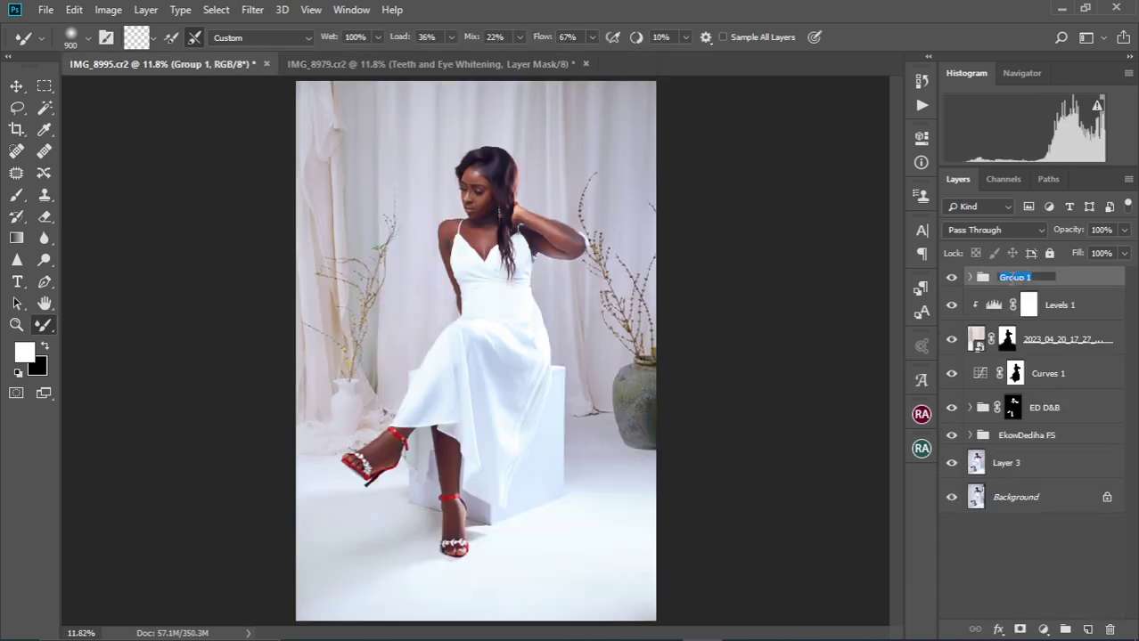
{"action": "type", "text": "Coloring"}
{"action": "key", "text": "Return"}
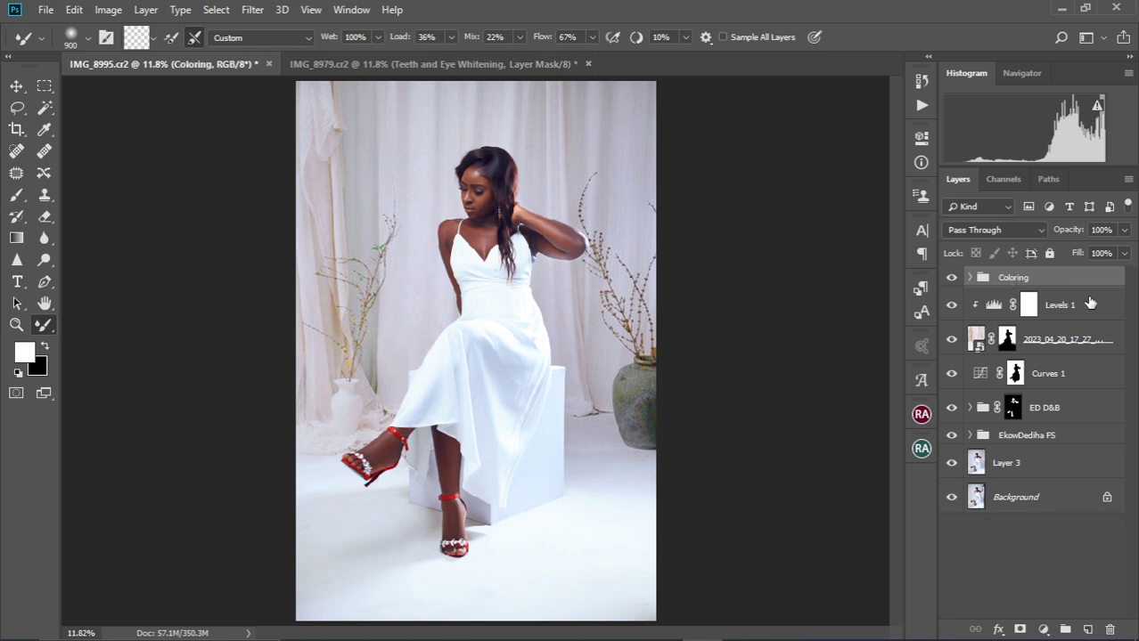
{"action": "left_click_drag", "start_coordinate": [1016, 277], "coordinate": [490, 246]}
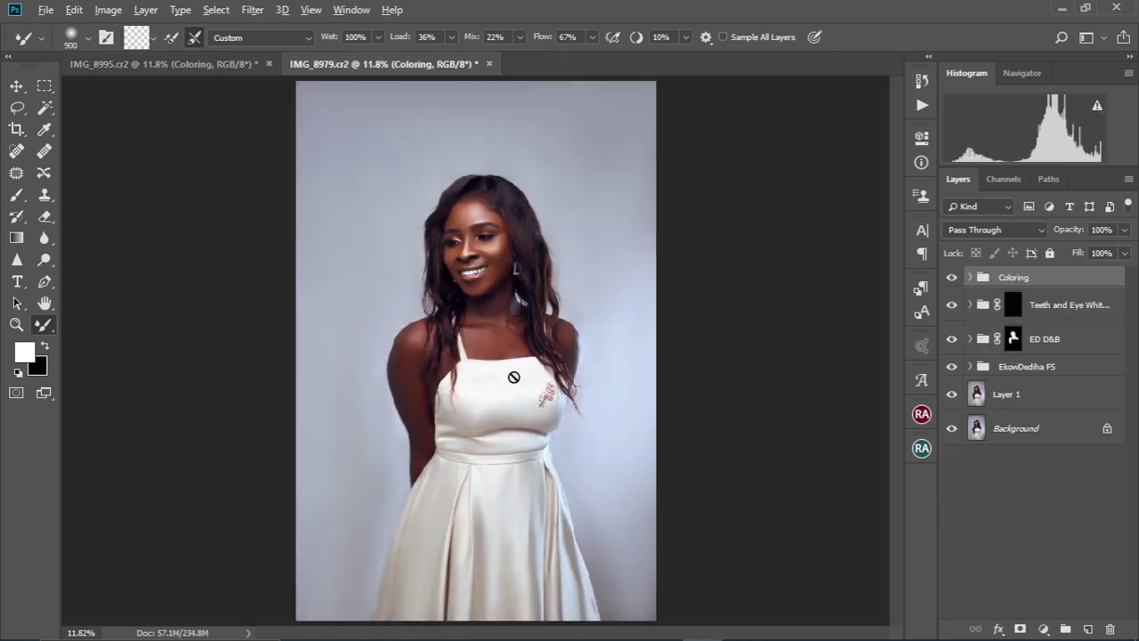
Expand the Coloring group and toggle Levels 2 off and on to compare its effect.
{"action": "scroll", "coordinate": [513, 377], "scroll_direction": "up", "scroll_amount": 1}
{"action": "scroll", "coordinate": [514, 377], "scroll_direction": "down", "scroll_amount": 2}
{"action": "left_click", "coordinate": [969, 278]}
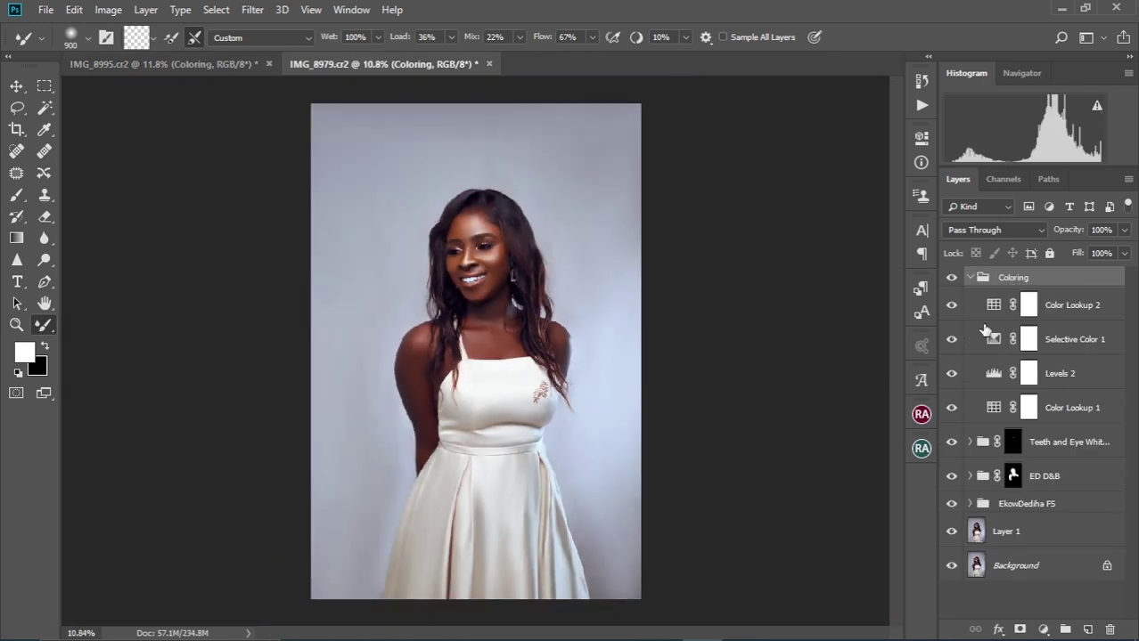
{"action": "left_click", "coordinate": [951, 374]}
{"action": "left_click", "coordinate": [952, 374]}
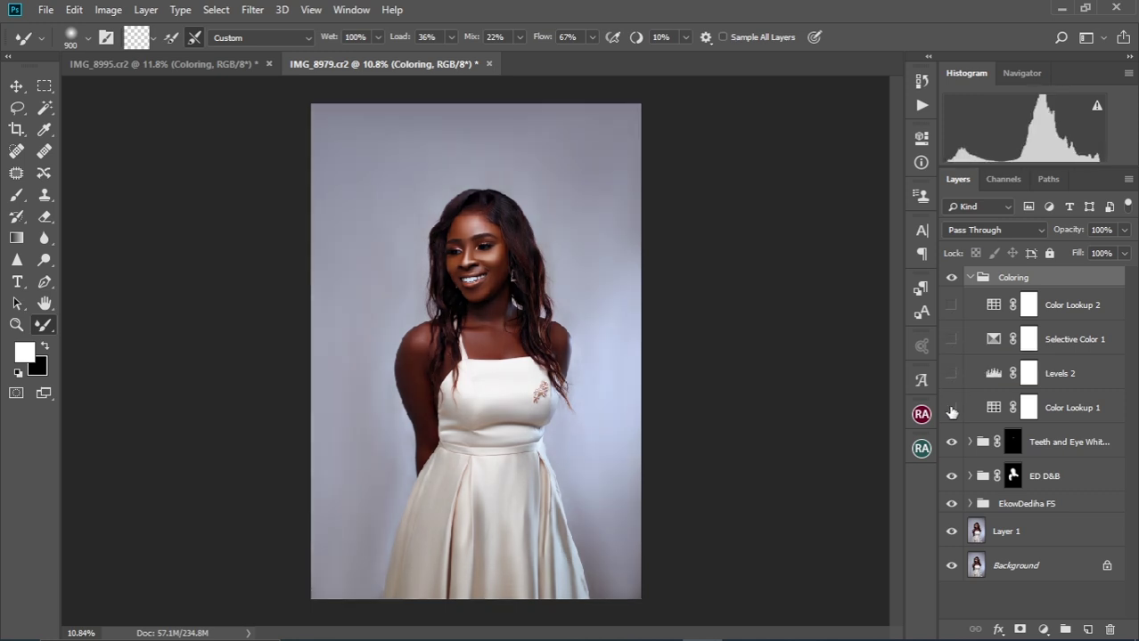
Lower Color Lookup 1's opacity and turn Levels 2, Selective Color 1 and Color Lookup 2 back on.
{"action": "left_click", "coordinate": [1076, 408]}
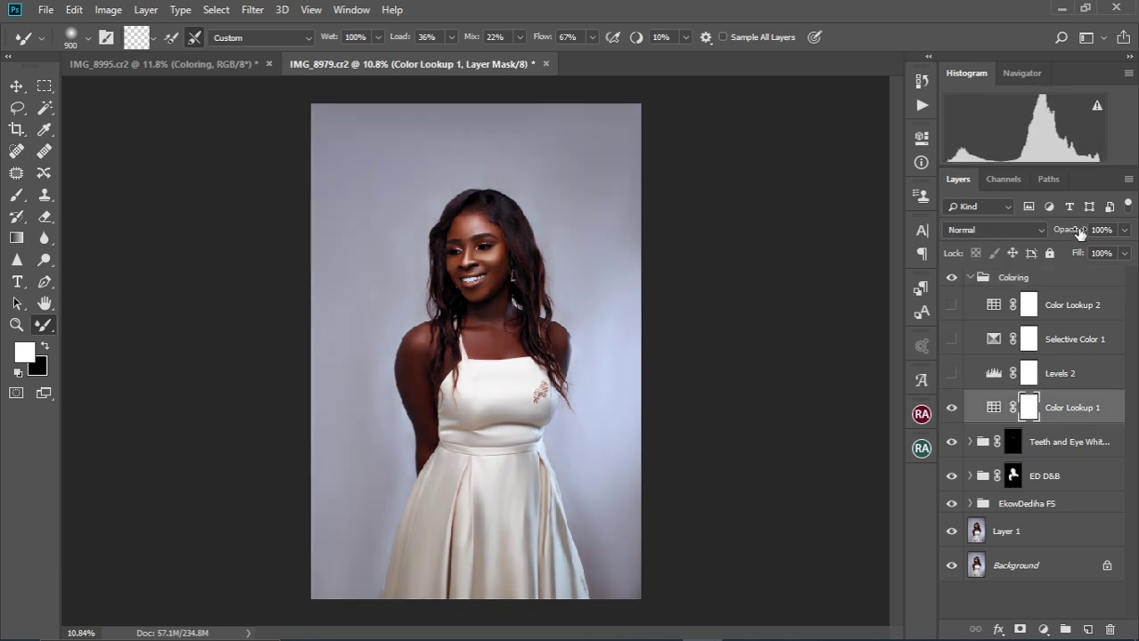
{"action": "left_click_drag", "start_coordinate": [1080, 232], "coordinate": [1076, 231]}
{"action": "left_click", "coordinate": [951, 374]}
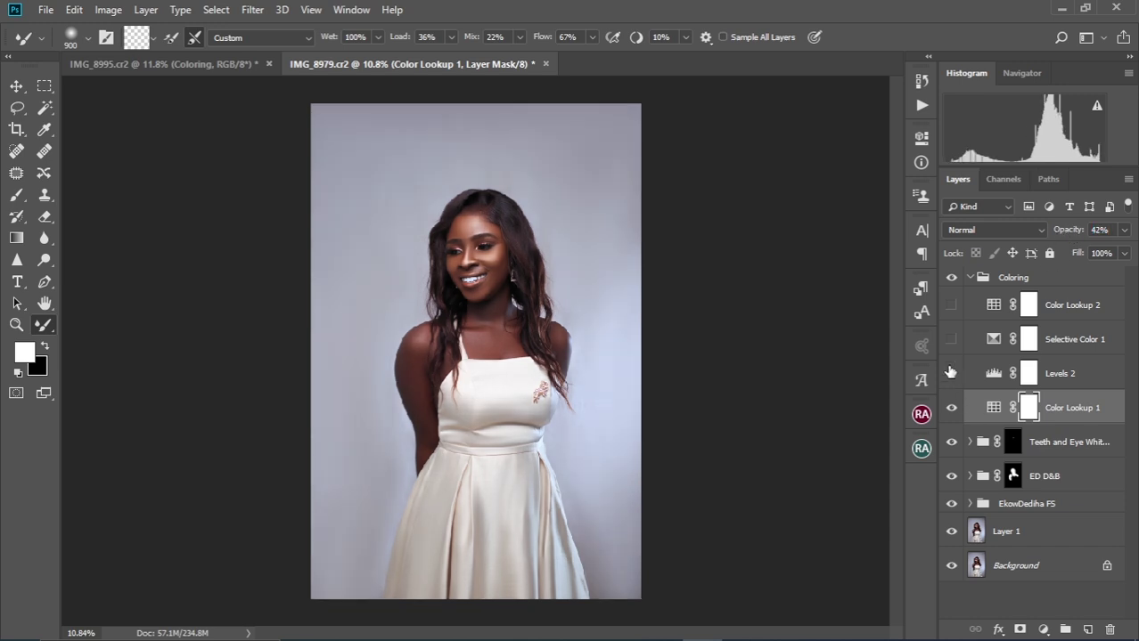
{"action": "left_click_drag", "start_coordinate": [1068, 230], "coordinate": [1058, 231]}
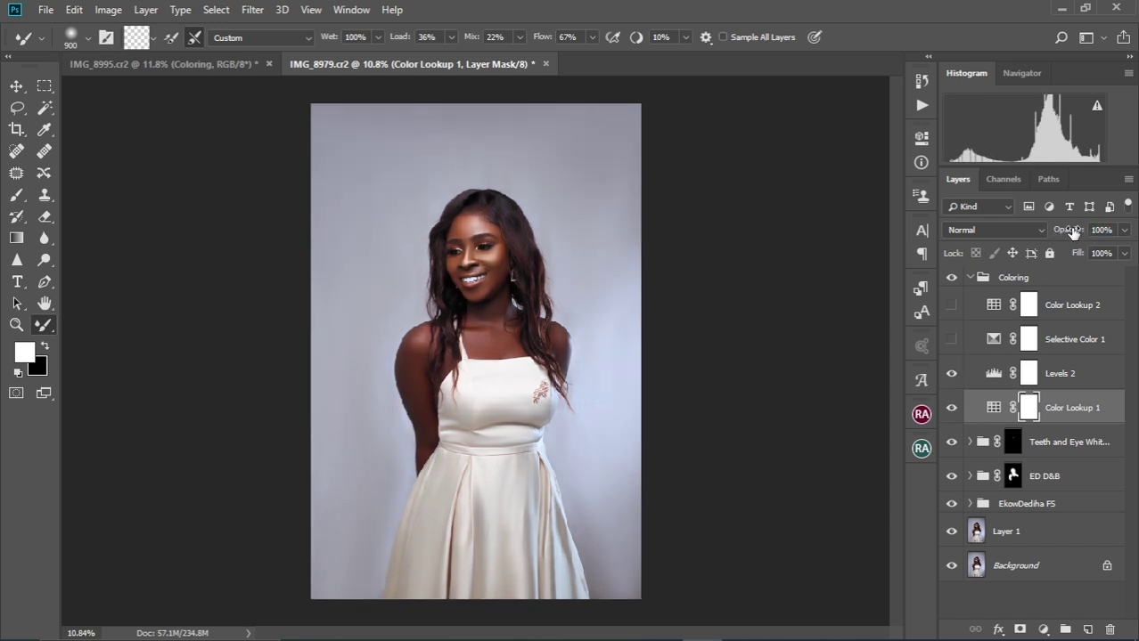
{"action": "left_click", "coordinate": [951, 339]}
{"action": "left_click", "coordinate": [1047, 340]}
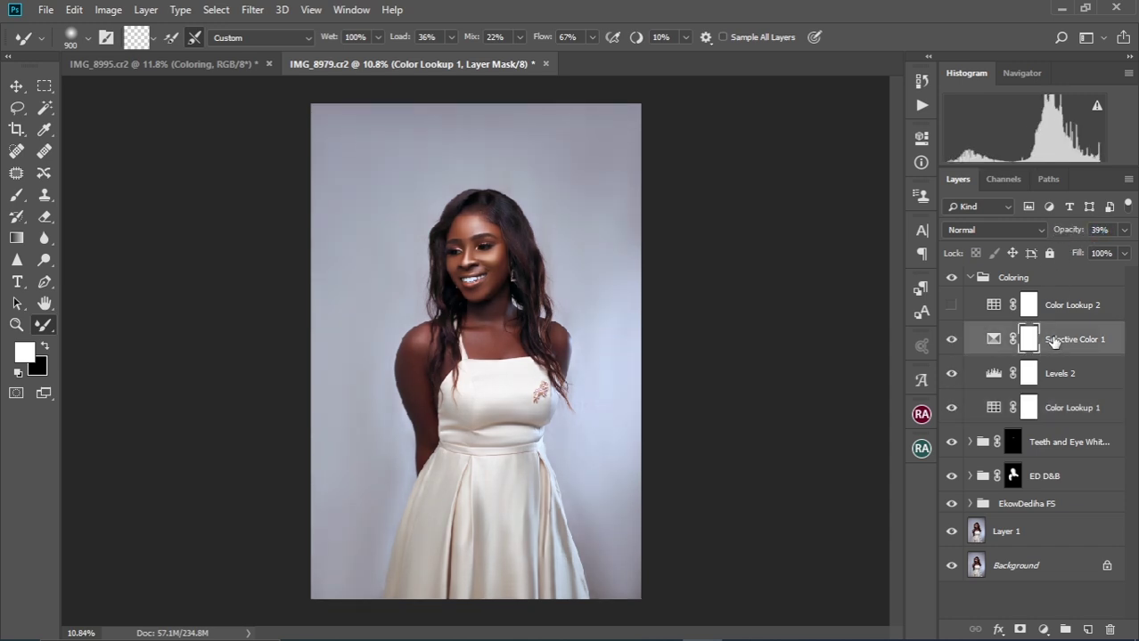
{"action": "left_click", "coordinate": [951, 305]}
{"action": "left_click", "coordinate": [1054, 306]}
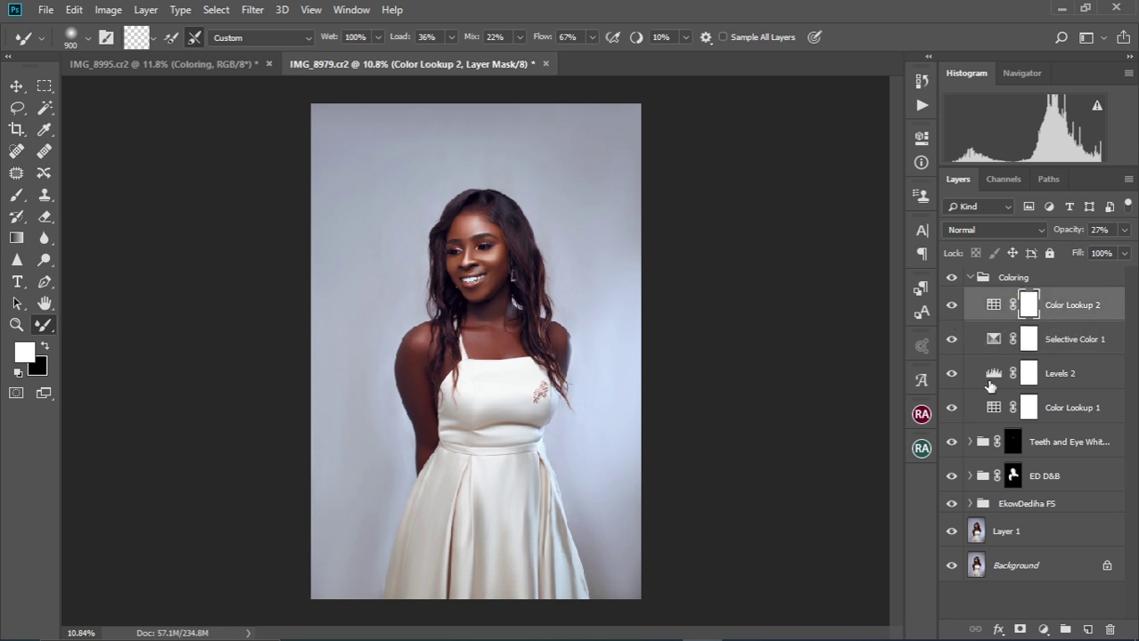
Collapse the Coloring group with all four adjustments visible.
{"action": "scroll", "coordinate": [501, 342], "scroll_direction": "up", "scroll_amount": 2}
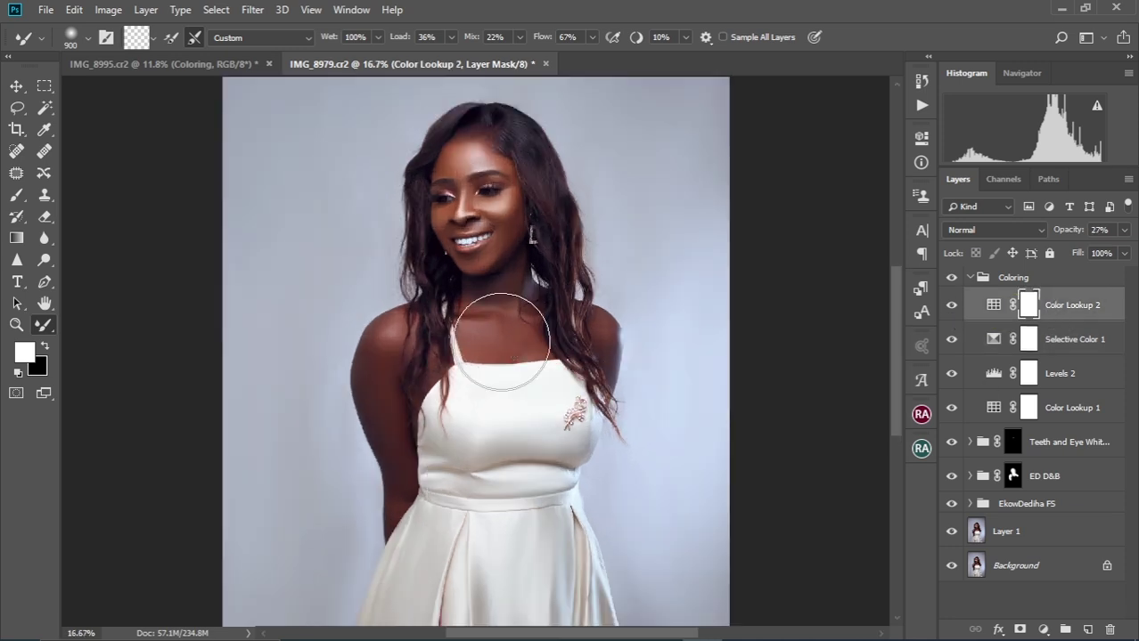
{"action": "scroll", "coordinate": [501, 341], "scroll_direction": "up", "scroll_amount": 1}
{"action": "scroll", "coordinate": [500, 342], "scroll_direction": "down", "scroll_amount": 1}
{"action": "scroll", "coordinate": [501, 341], "scroll_direction": "down", "scroll_amount": 1}
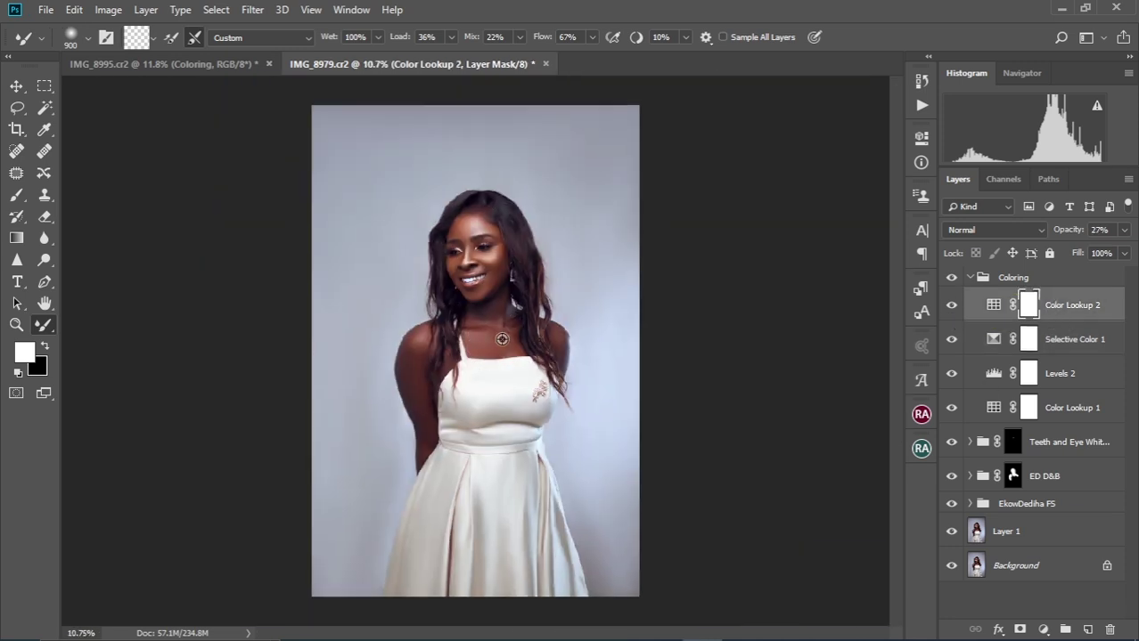
{"action": "left_click", "coordinate": [970, 278]}
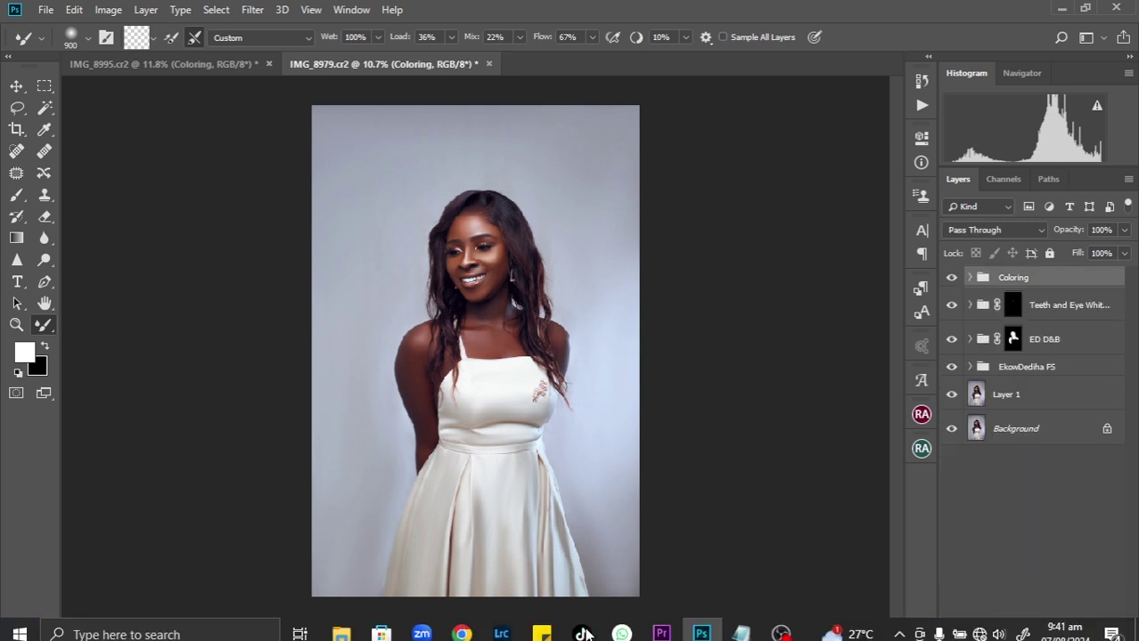
Place 2023_04_26_20_36_IMG_3528 from the Backgrounds folder onto the portrait, scaled to about 136%.
{"action": "left_click", "coordinate": [341, 624]}
{"action": "left_click", "coordinate": [624, 554]}
{"action": "scroll", "coordinate": [695, 410], "scroll_direction": "down", "scroll_amount": 3}
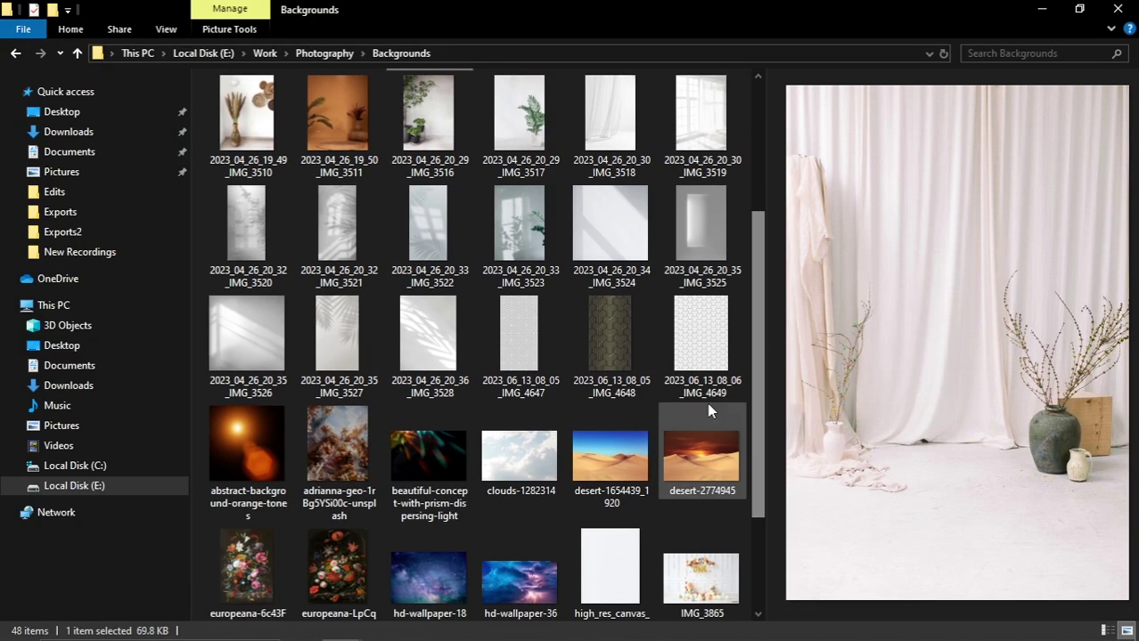
{"action": "mouse_move", "coordinate": [428, 337]}
{"action": "left_mouse_down"}
{"action": "mouse_move", "coordinate": [629, 614]}
{"action": "mouse_move", "coordinate": [490, 373]}
{"action": "left_mouse_up"}
{"action": "left_click_drag", "start_coordinate": [614, 165], "coordinate": [681, 114]}
{"action": "mouse_move", "coordinate": [570, 339]}
{"action": "left_mouse_down"}
{"action": "mouse_move", "coordinate": [588, 325]}
{"action": "mouse_move", "coordinate": [570, 332]}
{"action": "left_mouse_up"}
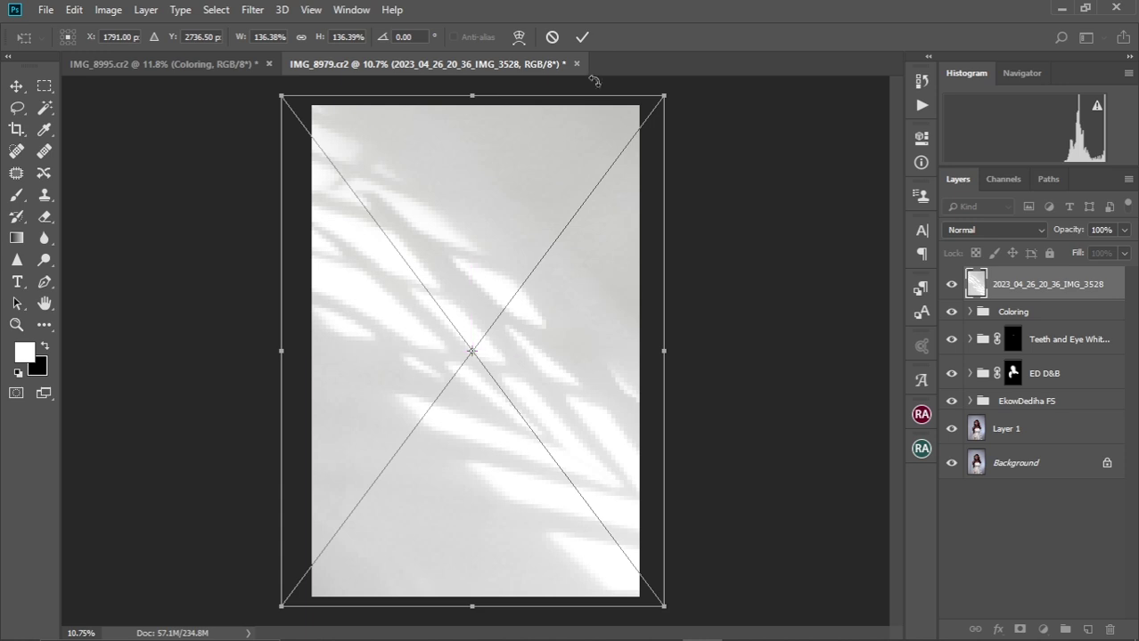
Commit the leaf-shadow placement and set its blend mode to Multiply.
{"action": "left_click", "coordinate": [582, 37]}
{"action": "left_click", "coordinate": [993, 230]}
{"action": "left_click", "coordinate": [971, 296]}
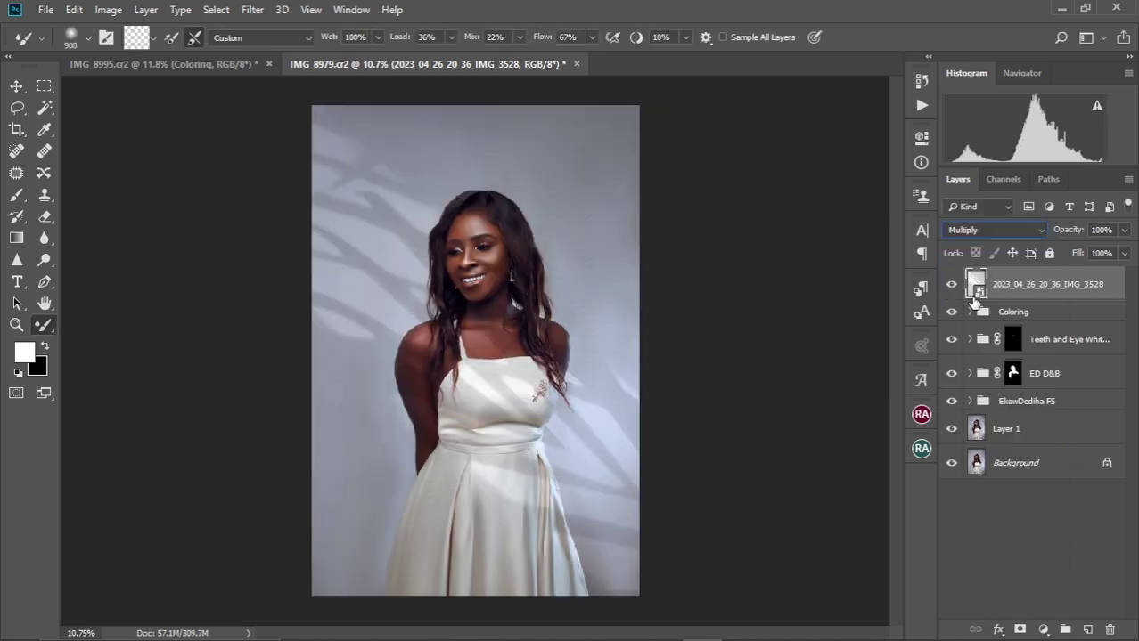
Hide the shadow overlay and select the woman as the subject on Layer 1.
{"action": "left_click", "coordinate": [1031, 432]}
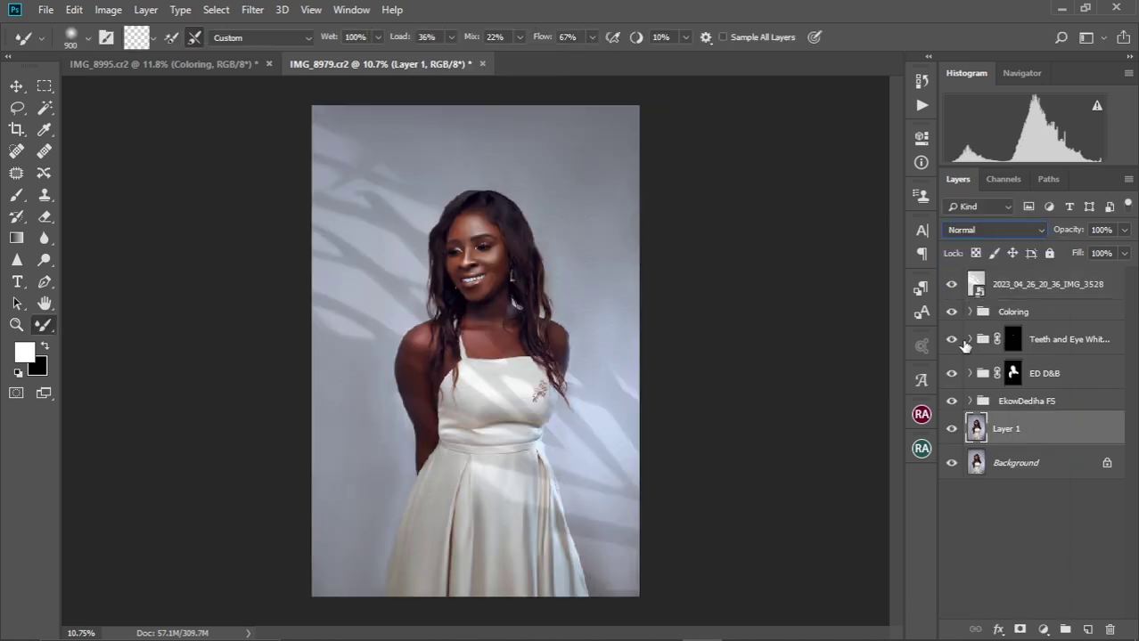
{"action": "left_click", "coordinate": [952, 285]}
{"action": "left_click", "coordinate": [215, 10]}
{"action": "left_click", "coordinate": [259, 208]}
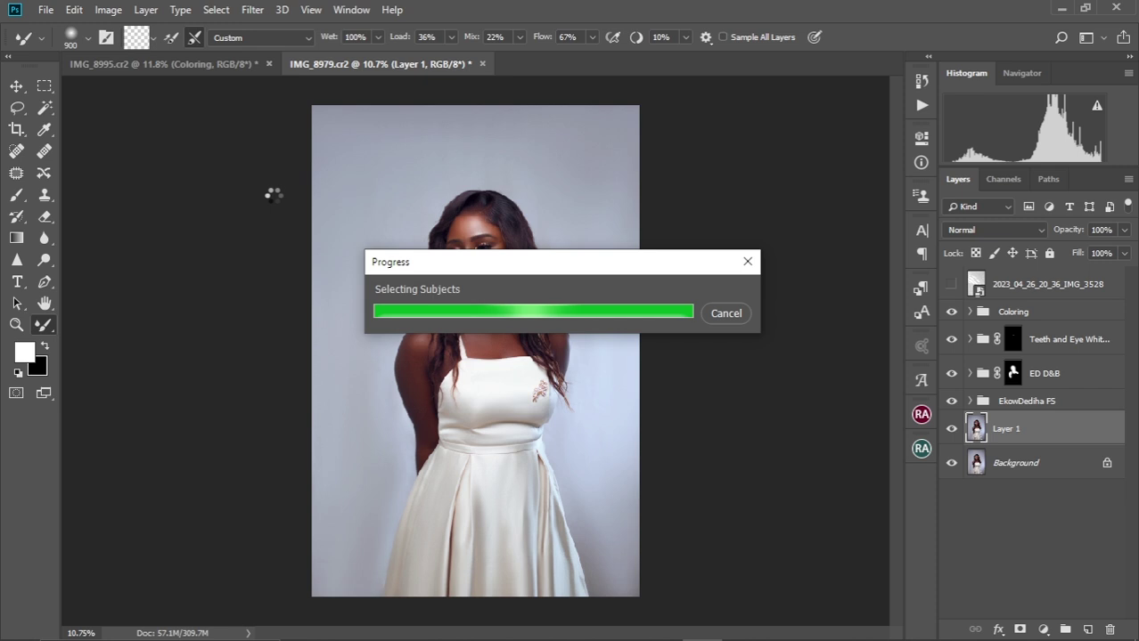
Add a subject-masked Curves layer, copy its mask onto the shadow overlay, and set overlay opacity to 78%.
{"action": "left_click", "coordinate": [1052, 312]}
{"action": "left_click", "coordinate": [1043, 629]}
{"action": "left_click", "coordinate": [1033, 415]}
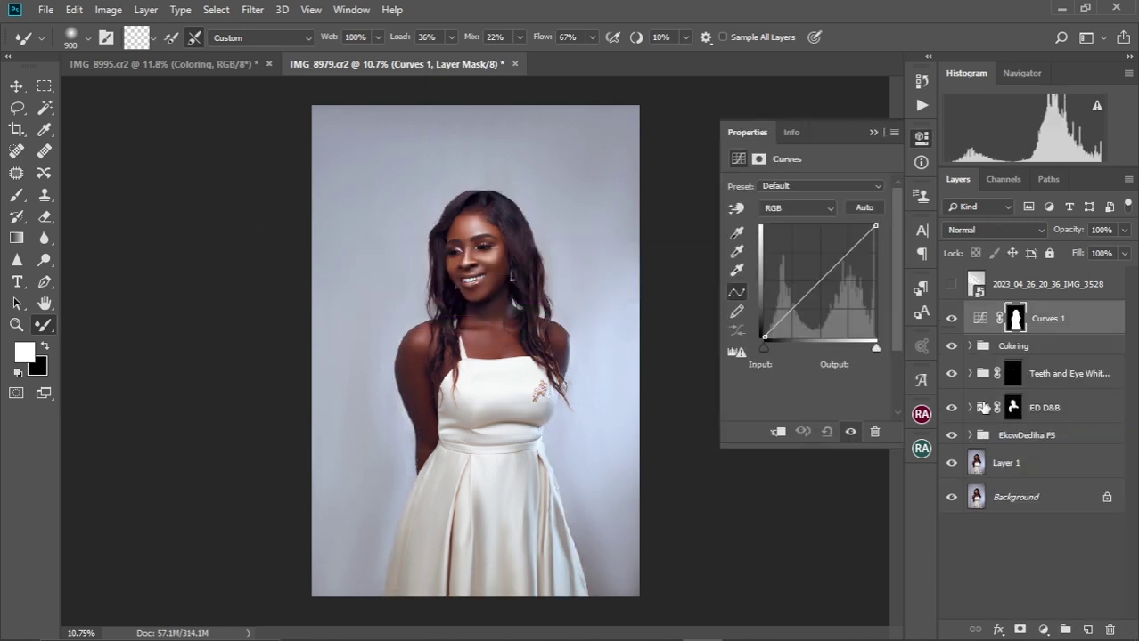
{"action": "left_click", "coordinate": [951, 284]}
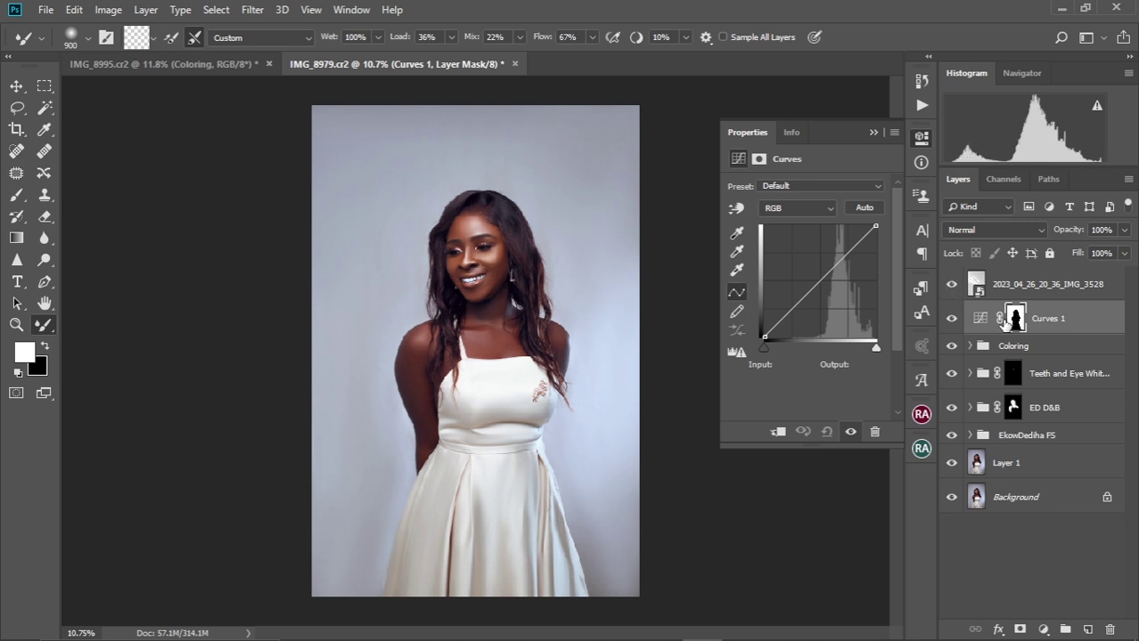
{"action": "left_click_drag", "start_coordinate": [1013, 319], "coordinate": [1009, 285]}
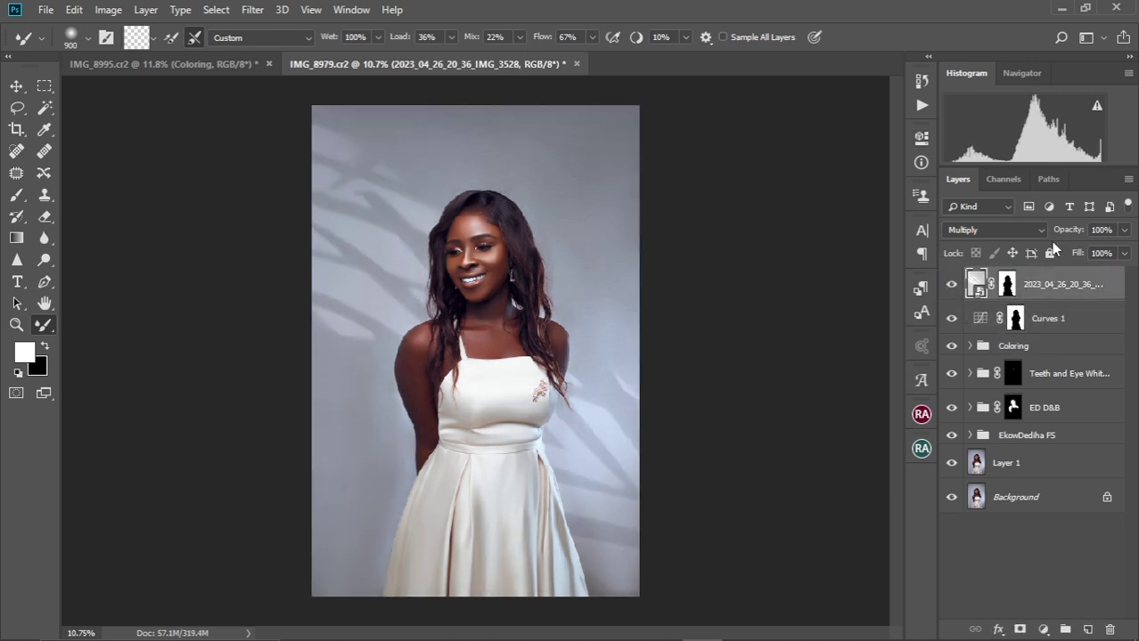
{"action": "left_click_drag", "start_coordinate": [1067, 230], "coordinate": [1067, 229]}
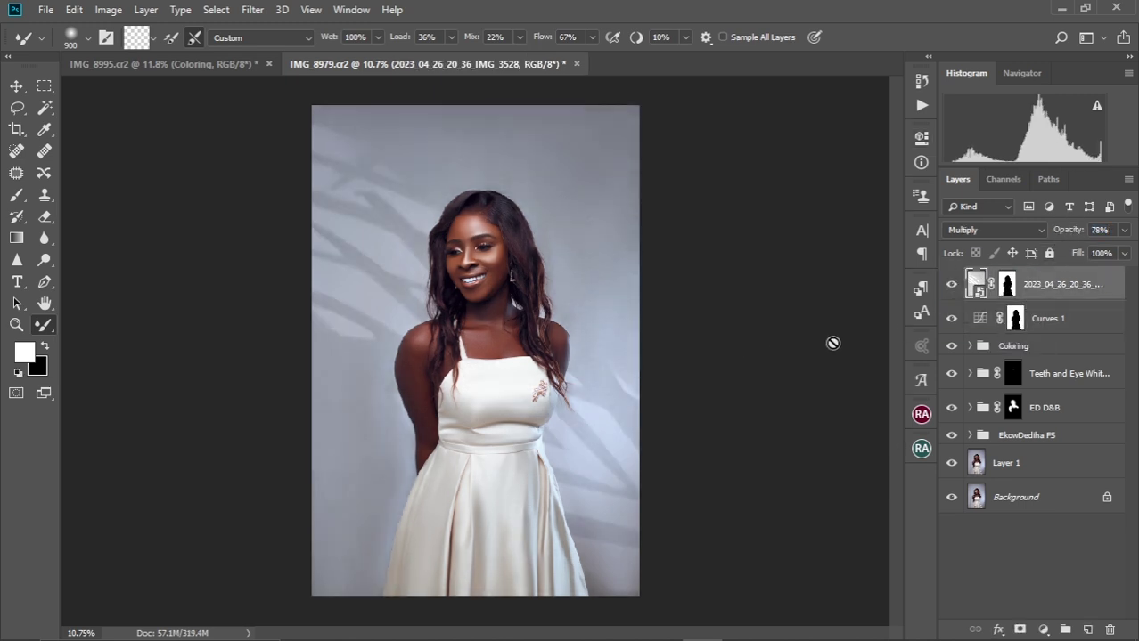
{"action": "scroll", "coordinate": [553, 325], "scroll_direction": "up", "scroll_amount": 2}
{"action": "scroll", "coordinate": [564, 223], "scroll_direction": "down", "scroll_amount": 2}
{"action": "scroll", "coordinate": [532, 322], "scroll_direction": "down", "scroll_amount": 1}
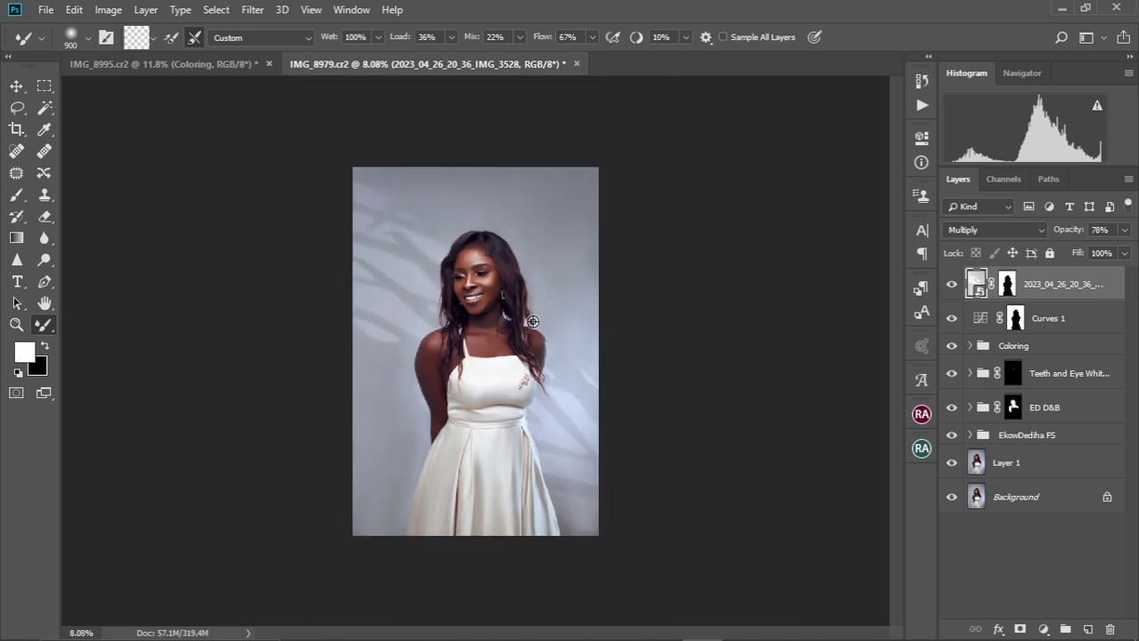
{"action": "scroll", "coordinate": [532, 322], "scroll_direction": "up", "scroll_amount": 1}
Add a Levels layer clipped to the shadow overlay with input levels 31 and 245.
{"action": "left_click", "coordinate": [1044, 629]}
{"action": "left_click", "coordinate": [1034, 397]}
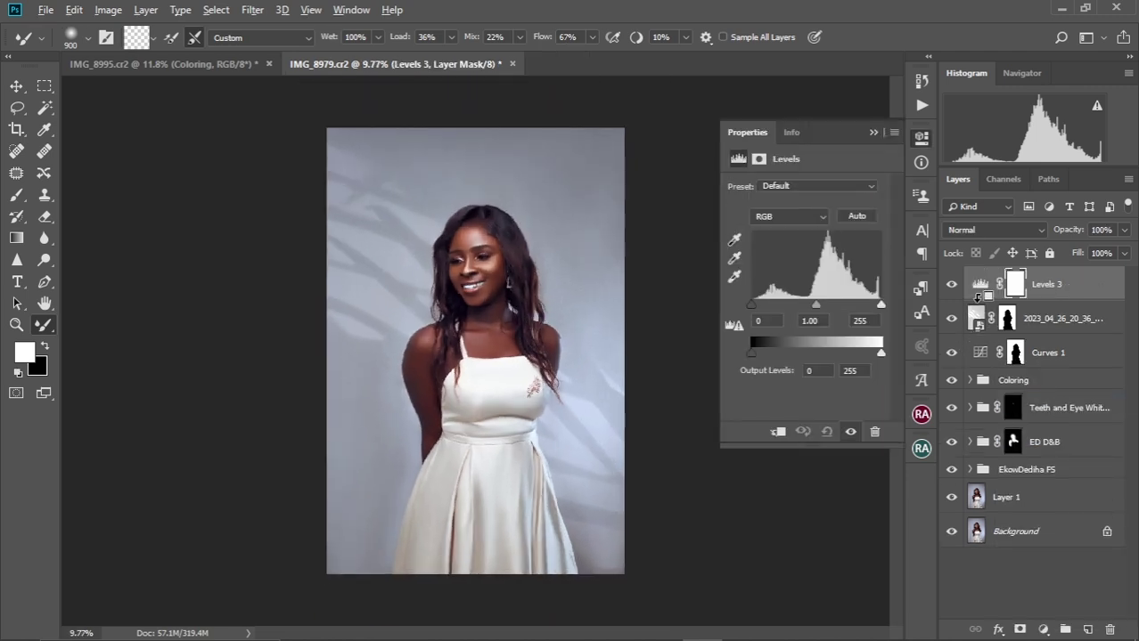
{"action": "left_click", "coordinate": [978, 298], "text": "alt"}
{"action": "left_click_drag", "start_coordinate": [771, 307], "coordinate": [820, 306]}
{"action": "left_click_drag", "start_coordinate": [778, 306], "coordinate": [764, 310]}
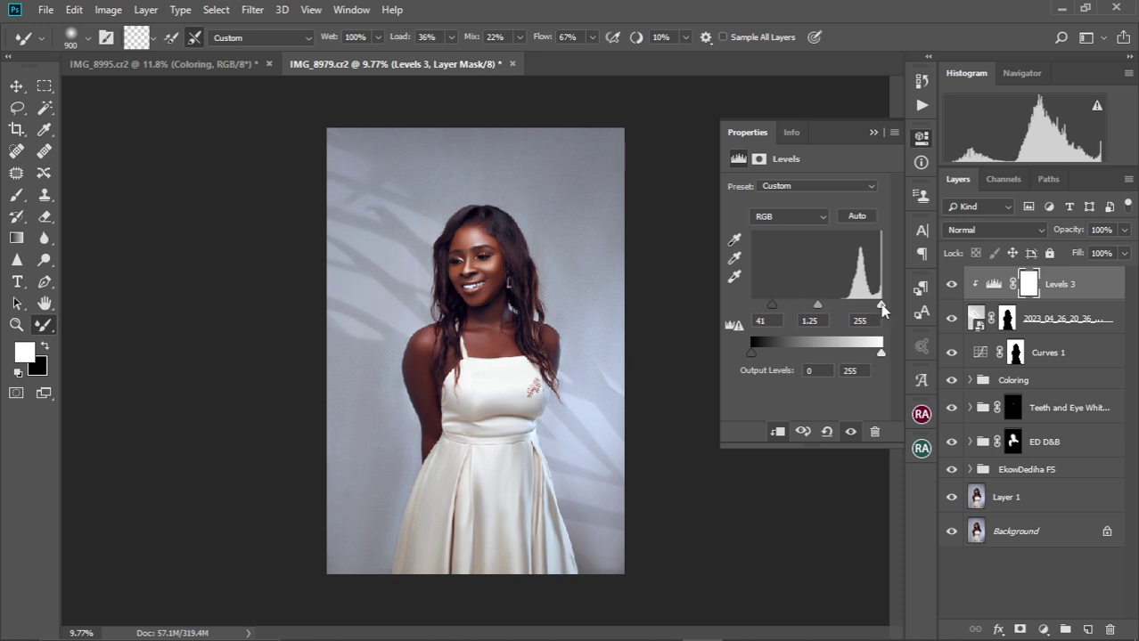
{"action": "left_click_drag", "start_coordinate": [881, 307], "coordinate": [807, 308]}
{"action": "left_click", "coordinate": [650, 275]}
{"action": "key", "text": "ctrl+plus"}
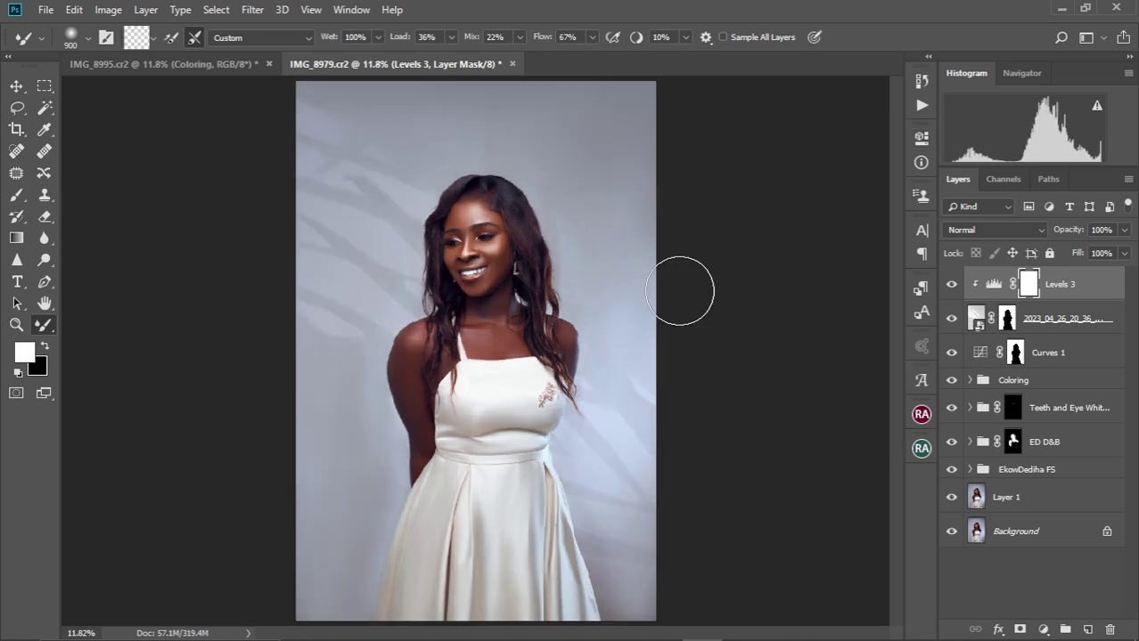
{"action": "key", "text": "ctrl+minus"}
{"action": "key", "text": "ctrl+plus"}
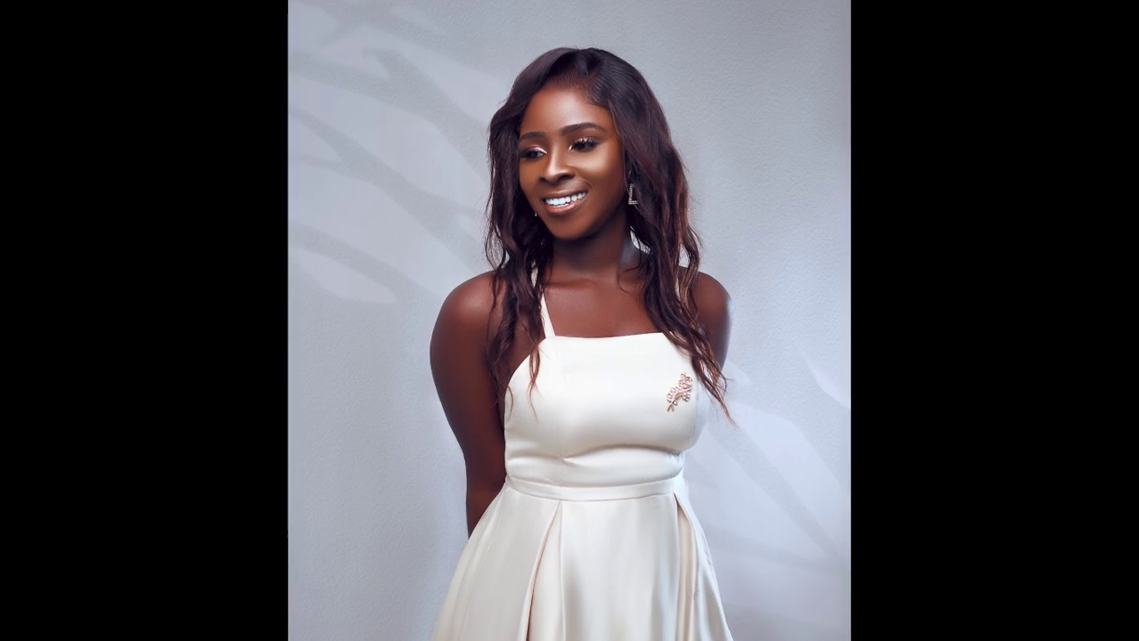